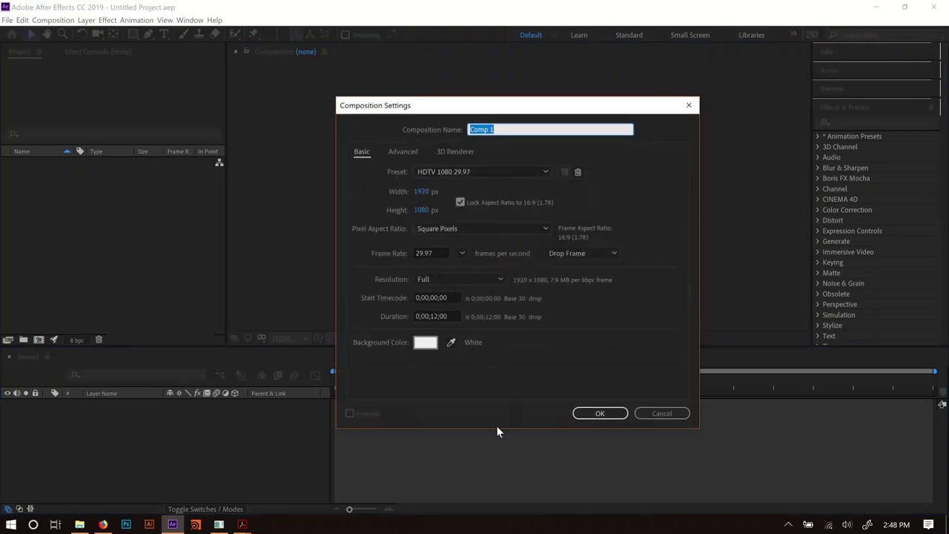
Create the 1920 x 1080, 12-second composition with a white background and add an empty shape layer to it
left_click(601, 415)
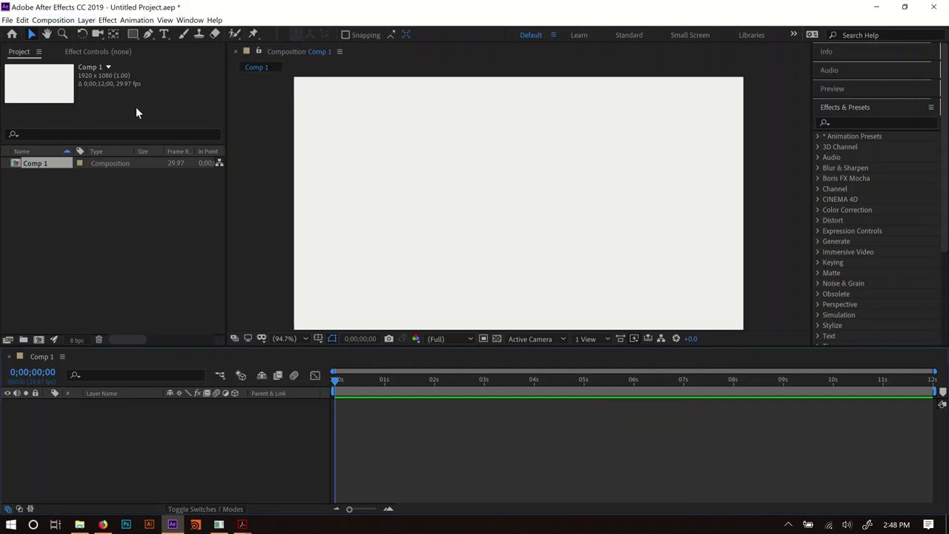
left_click(86, 21)
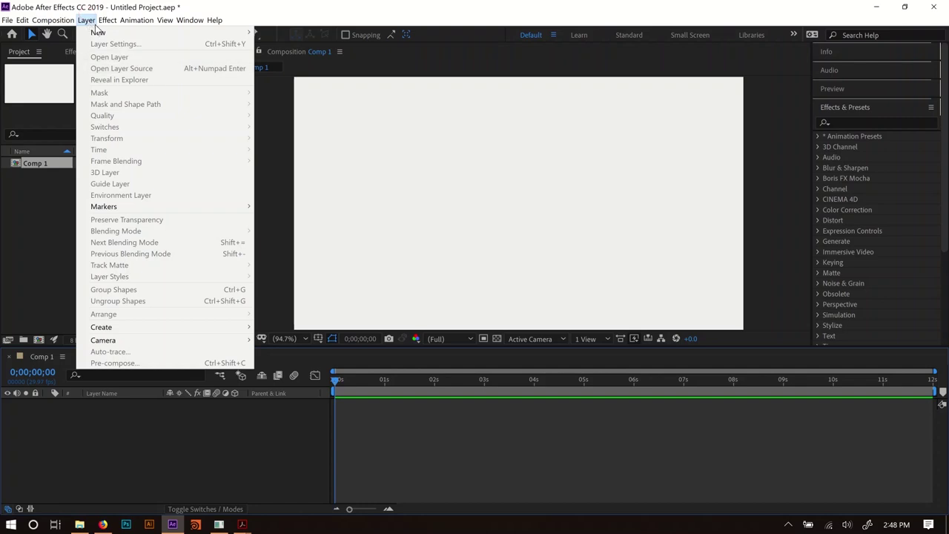
mouse_move(207, 32)
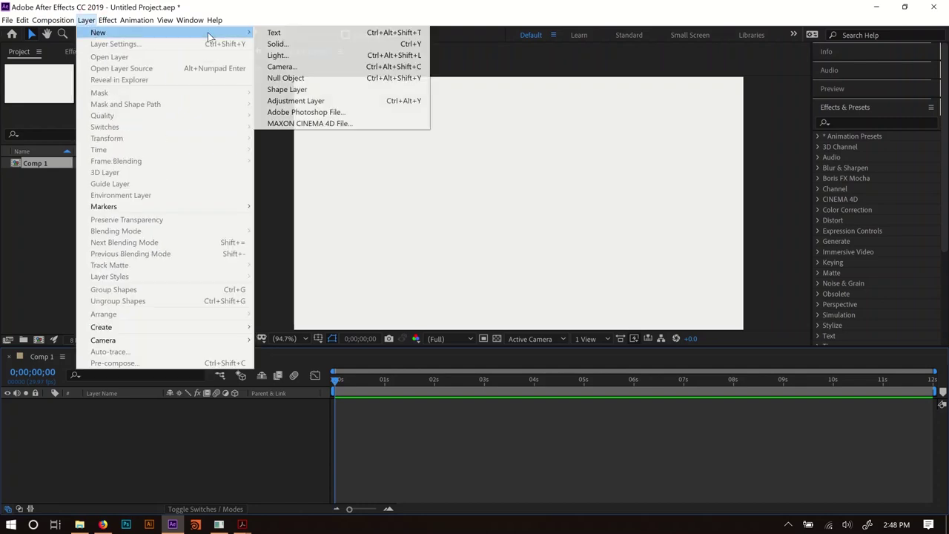
left_click(297, 91)
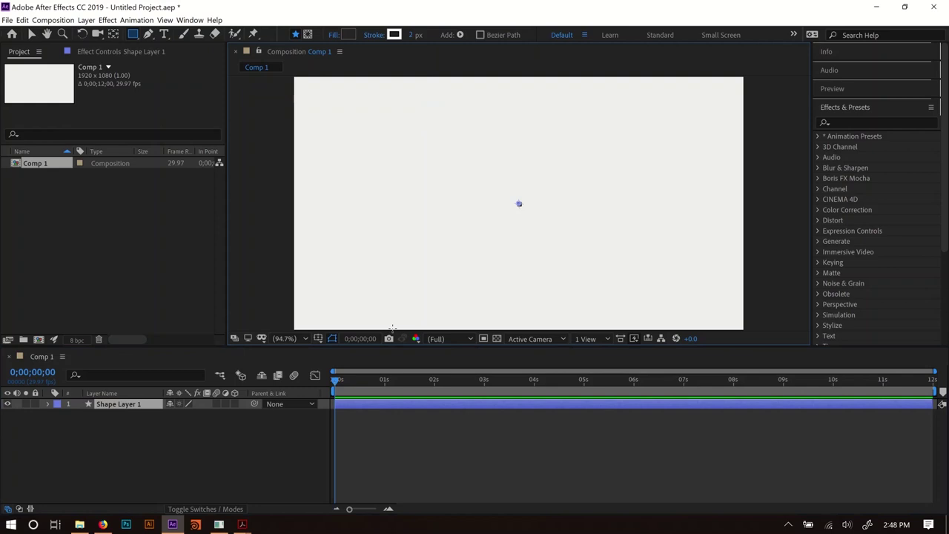
Add an ellipse path and a fill to the empty shape layer
left_click(460, 35)
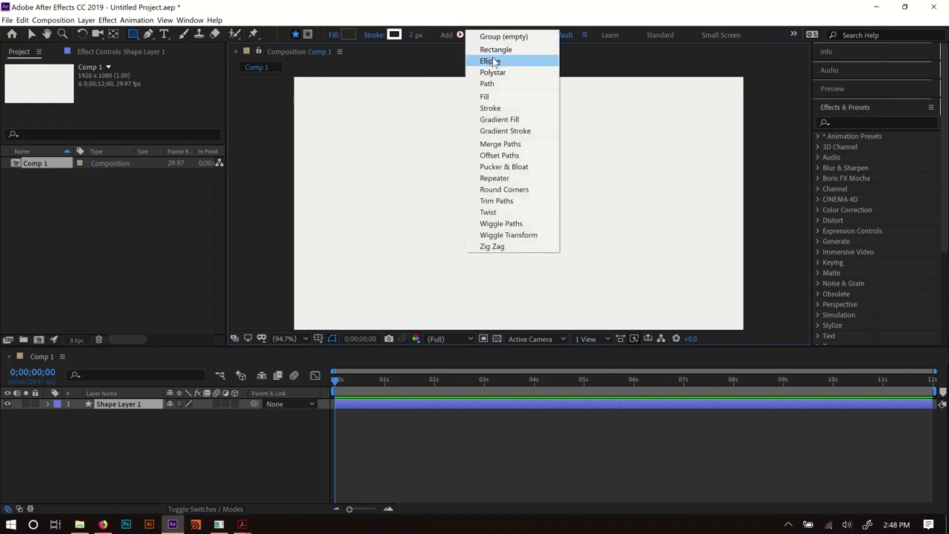
left_click(493, 62)
left_click(460, 35)
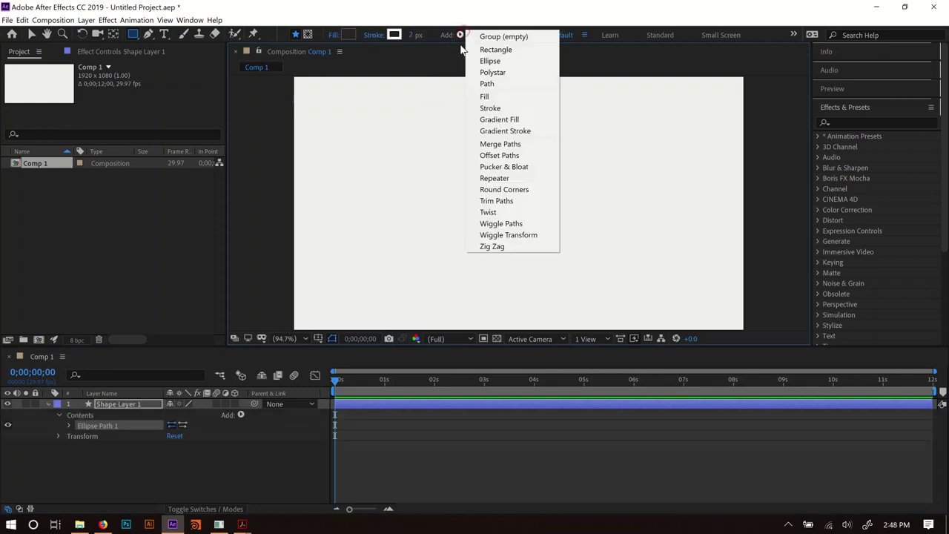
left_click(505, 97)
Change the circle's fill to a muted teal blue, 6AB2C5
left_click(349, 35)
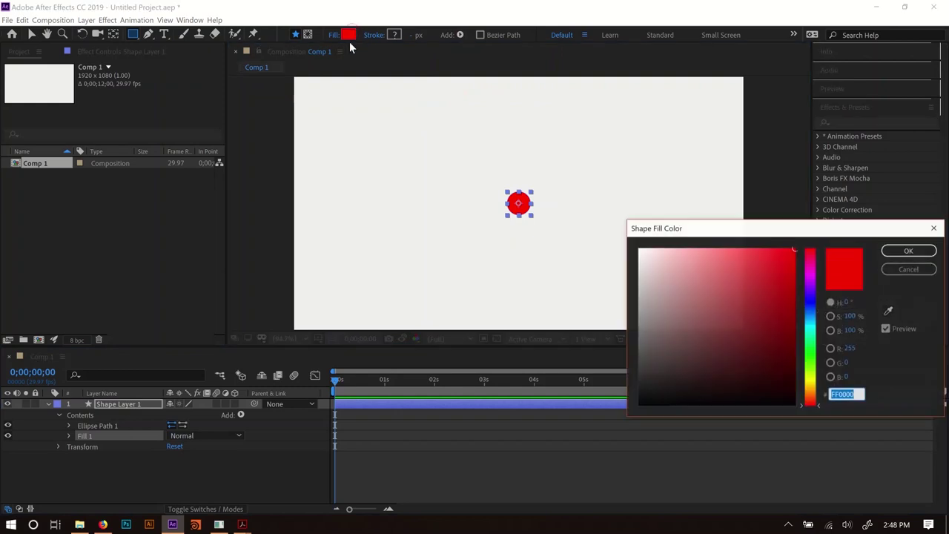
left_click(811, 386)
left_click_drag(810, 391, 808, 322)
left_click_drag(727, 285, 710, 283)
left_click(909, 252)
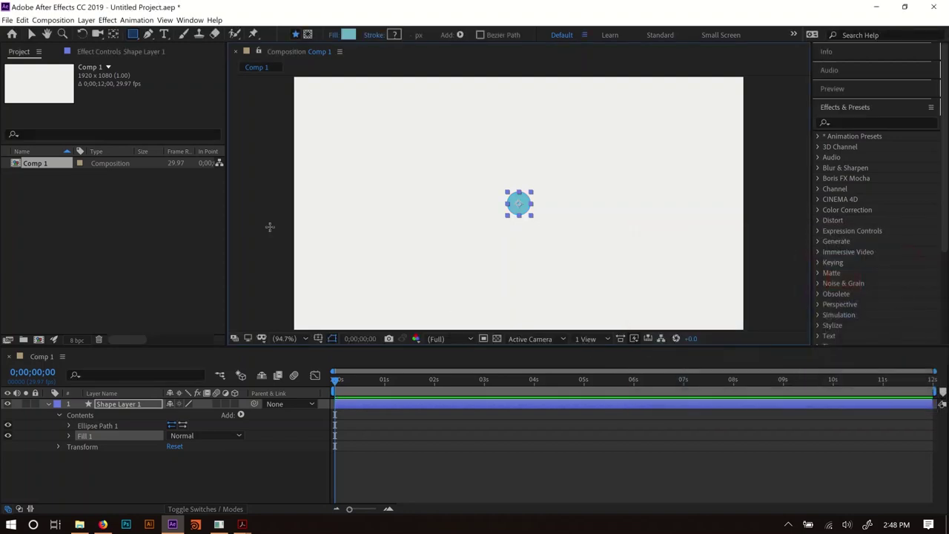
Enlarge the circle's ellipse path to a size of 168 by 168
left_click(58, 415)
left_click(49, 403)
left_click(48, 404)
left_click(58, 419)
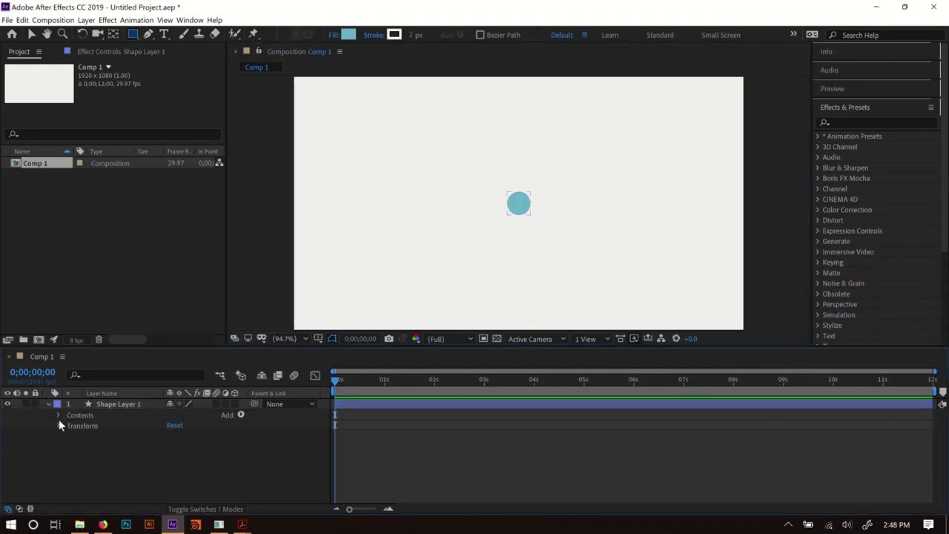
left_click(59, 414)
left_click(69, 426)
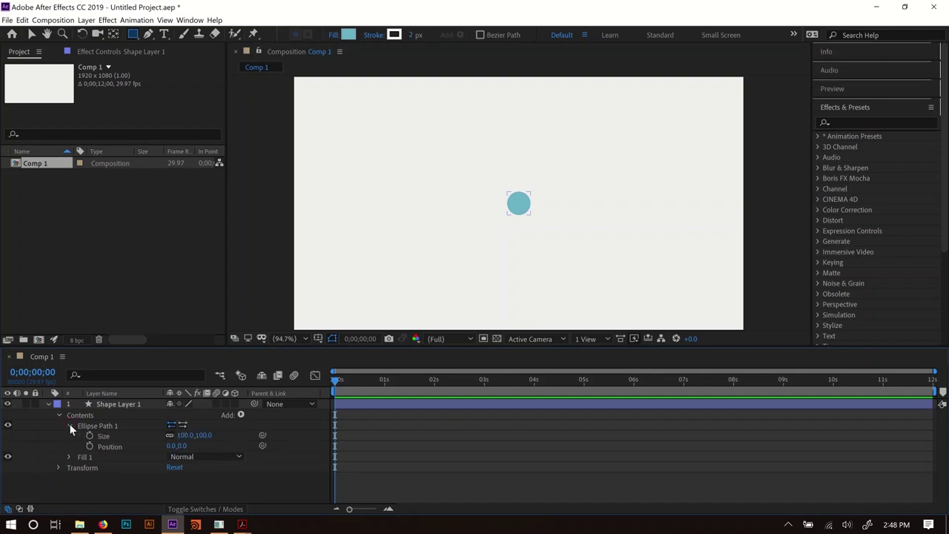
left_click_drag(205, 437, 239, 433)
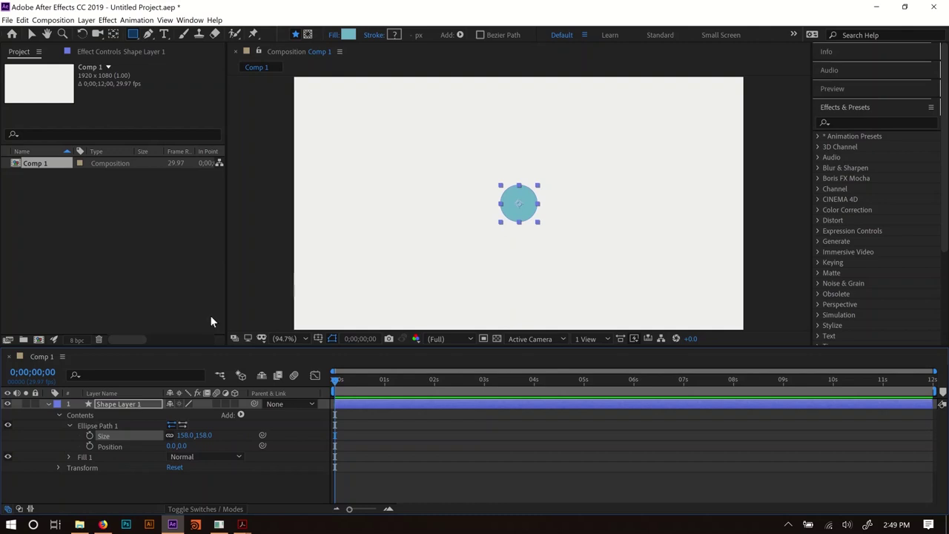
left_click_drag(201, 437, 213, 439)
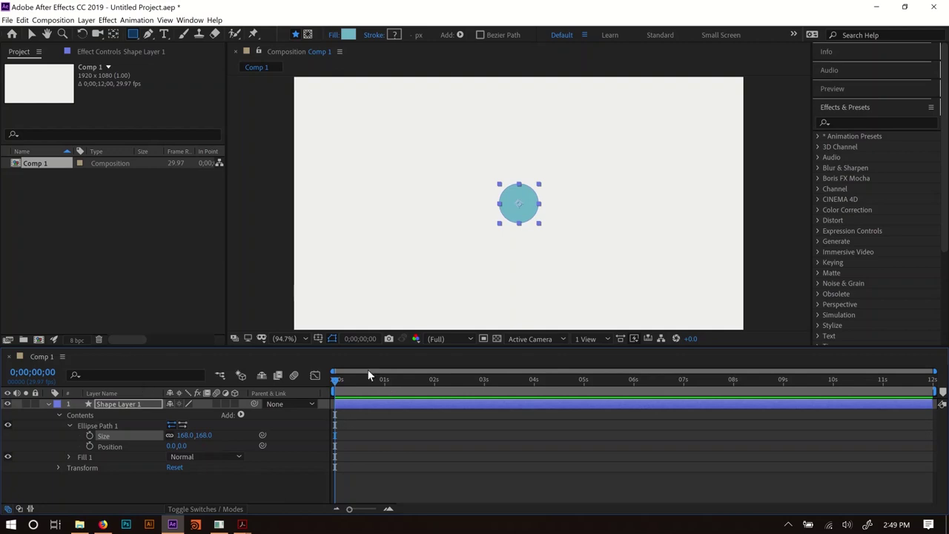
left_click(49, 404)
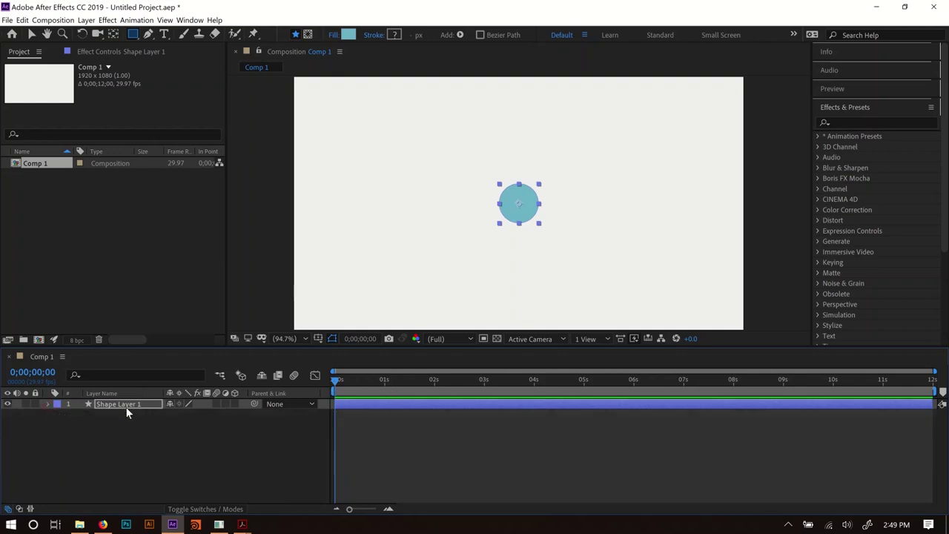
Rename the circle's shape layer as ball
left_click(120, 404)
type("ball")
key("Return")
left_click(102, 450)
Duplicate the ball layer and name the copy eye1
left_click(120, 405)
key("ctrl+d")
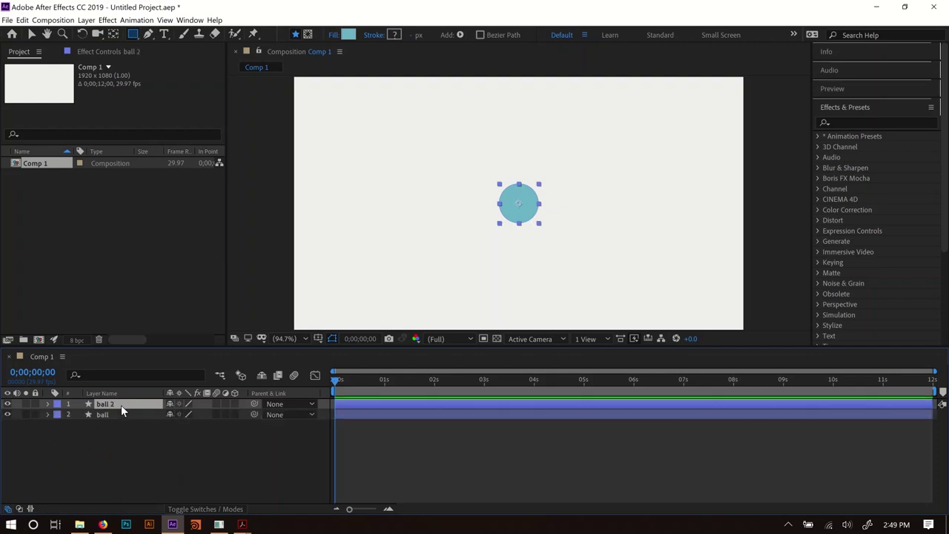
key("Return")
type("eye1")
key("Return")
Change the eye1 layer's fill to light grey, D8D8D8
left_click(349, 35)
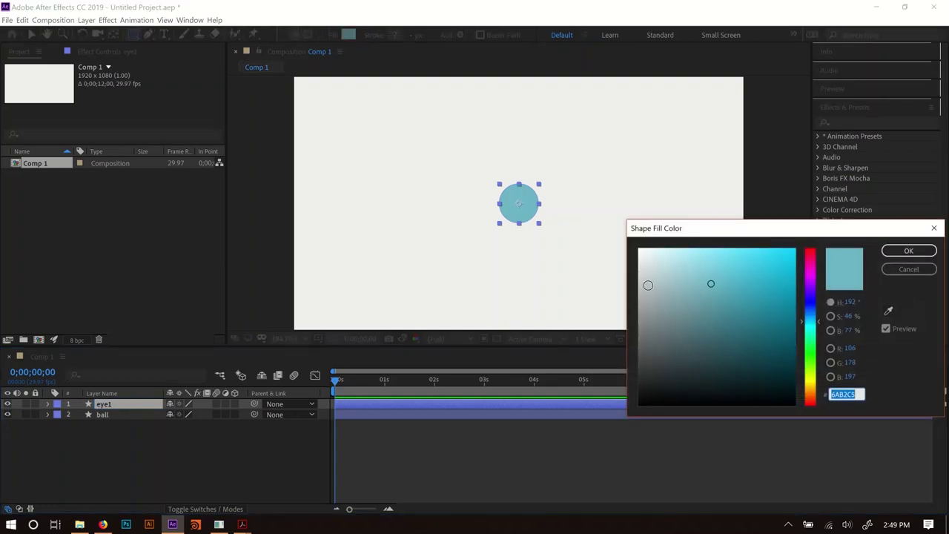
left_click(639, 271)
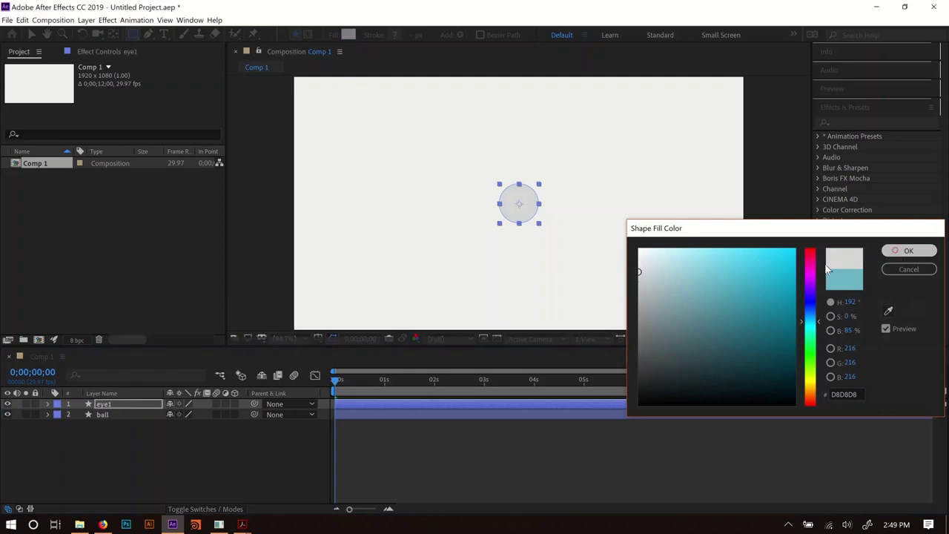
left_click(909, 250)
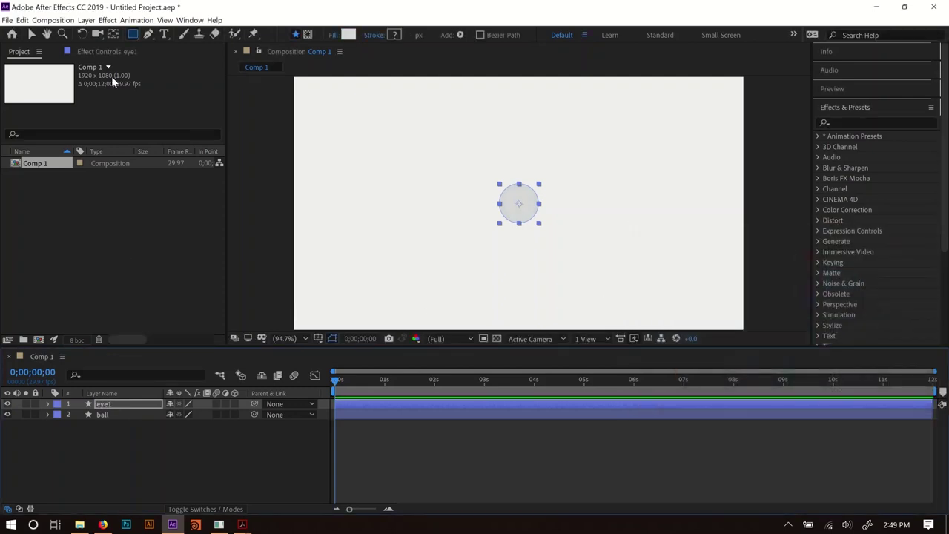
Reduce the eye1 ellipse path to a size of 42 by 42
left_click(48, 404)
left_click(58, 415)
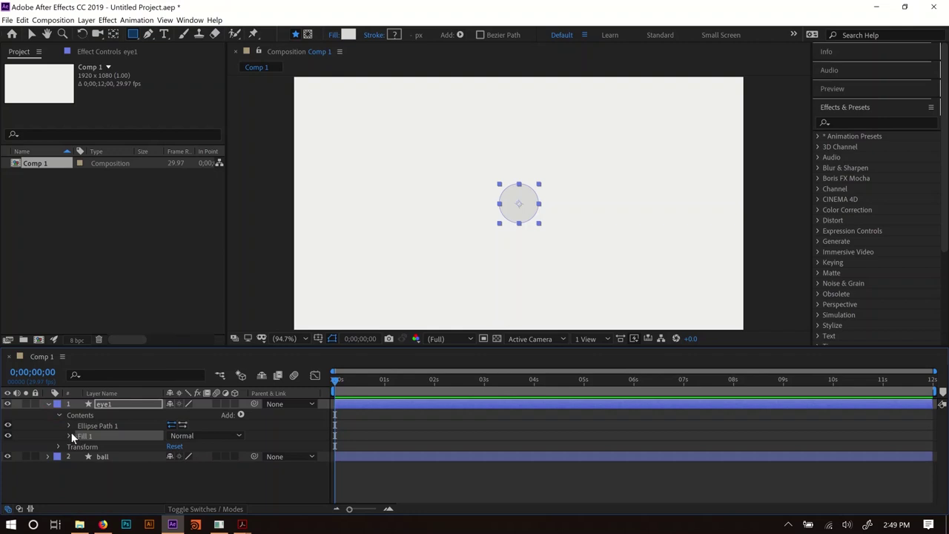
left_click(68, 426)
left_click_drag(212, 436, 110, 412)
scroll(563, 218, "up", 5)
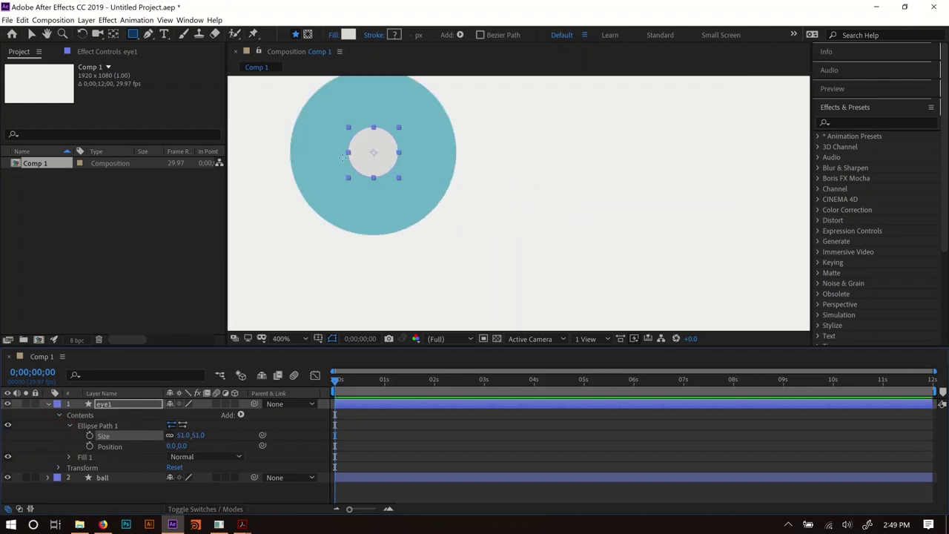
key("h")
left_click_drag(372, 191, 536, 232)
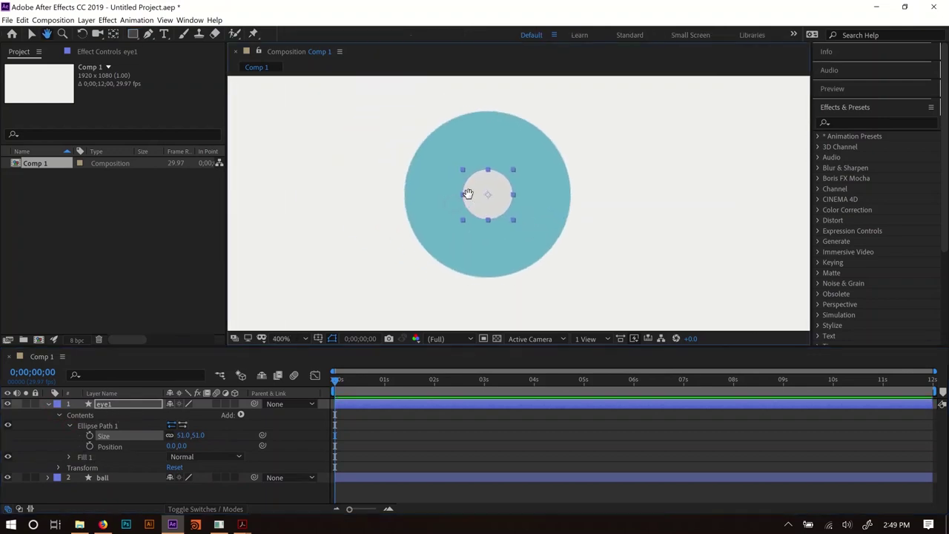
key("q")
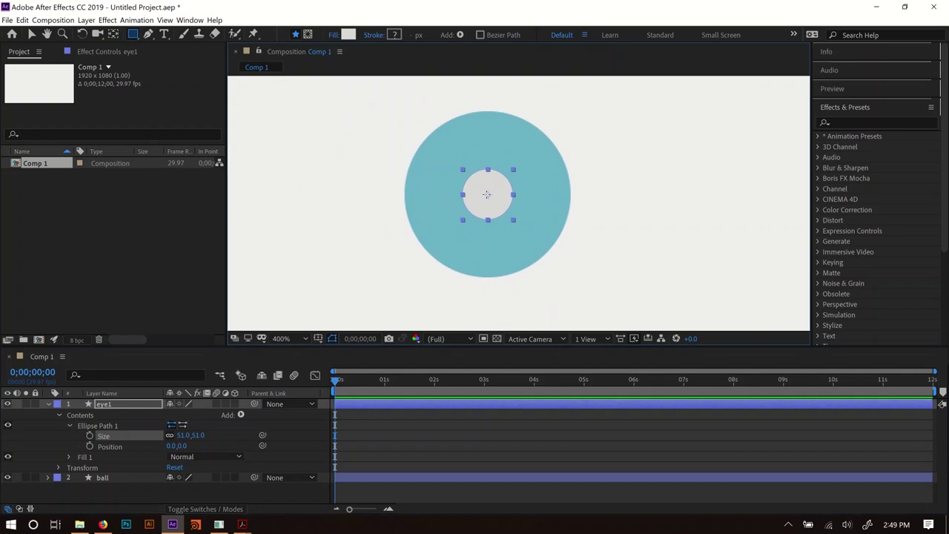
left_click_drag(509, 165, 567, 189)
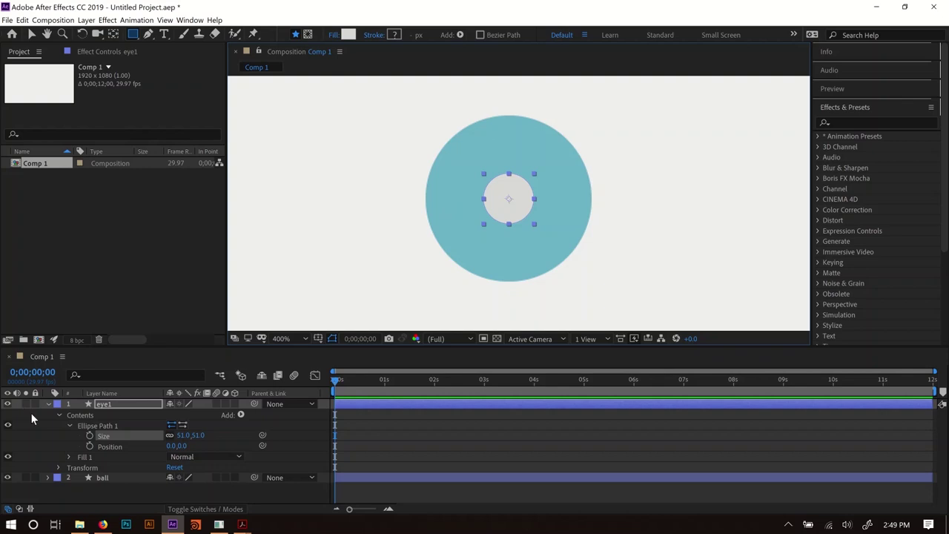
left_click(182, 436)
type("42")
key("Return")
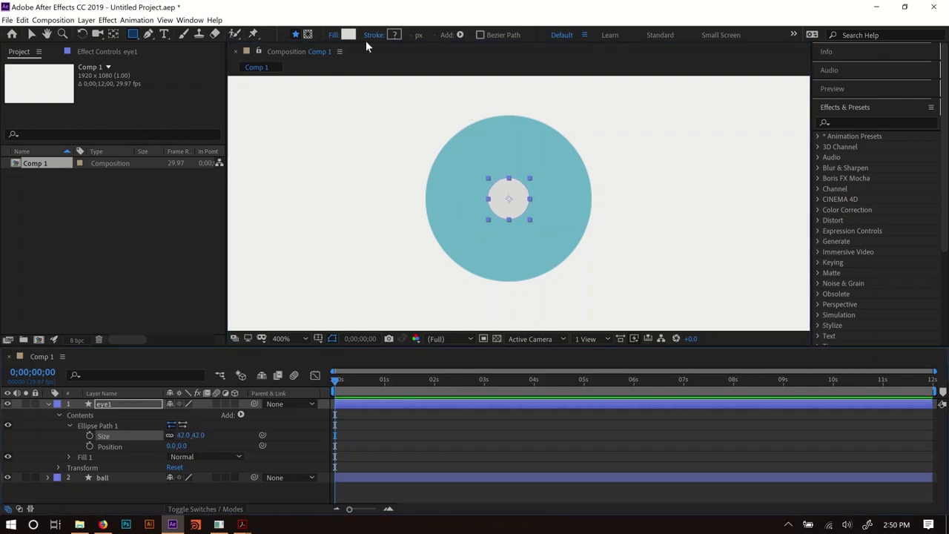
left_click(48, 403)
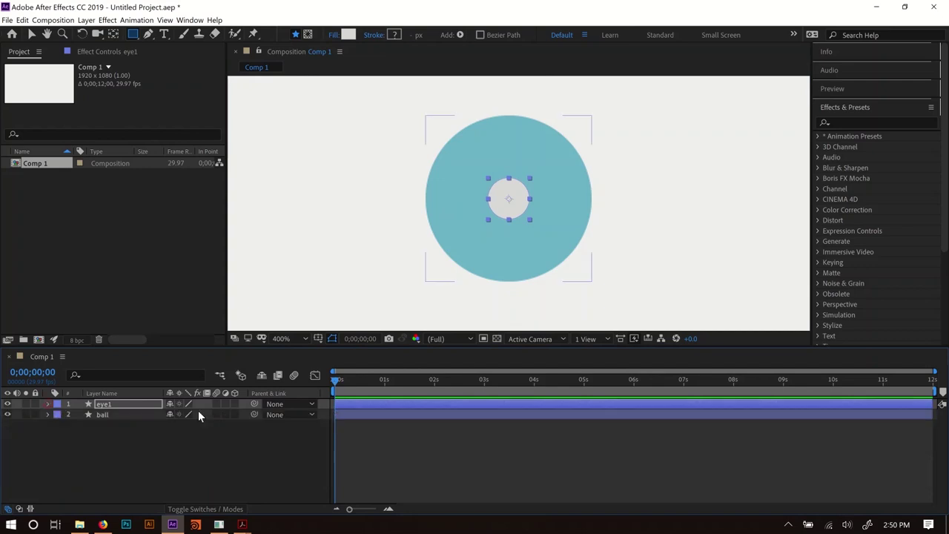
Duplicate the eye1 layer and name the copy pupil
key("ctrl+d")
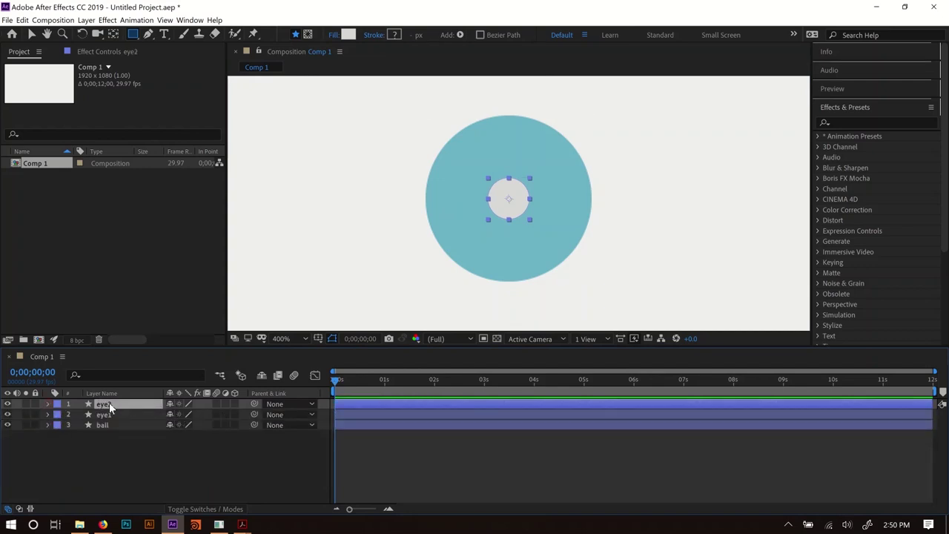
key("Return")
type("pupil")
key("Return")
Change the pupil layer's fill to near-black, 232323
left_click(353, 36)
left_click_drag(673, 383, 638, 383)
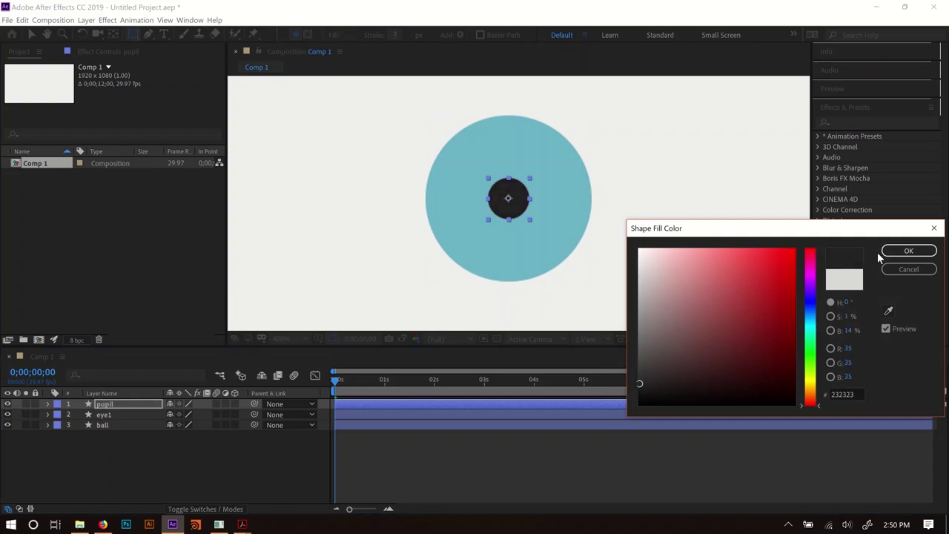
left_click(893, 250)
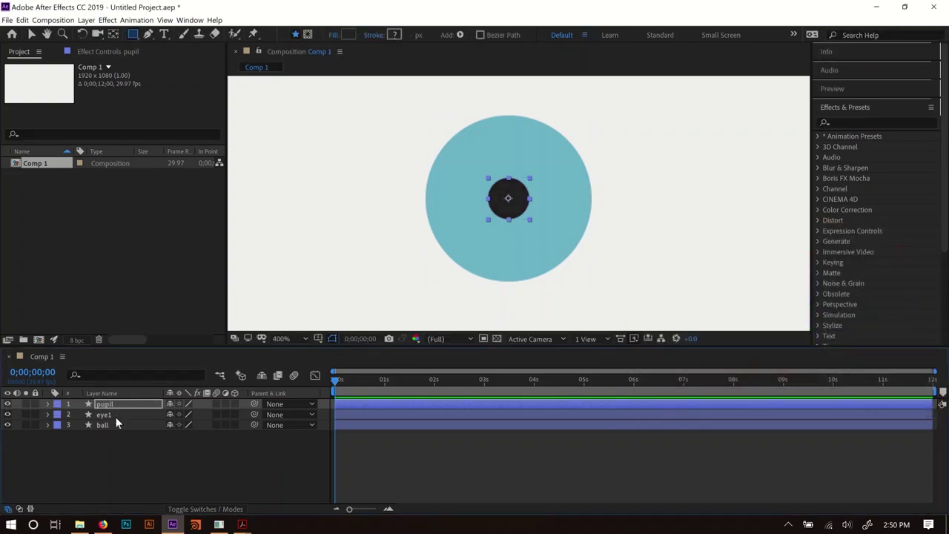
Shrink the pupil's ellipse path to a size of 23 by 23 and deselect the layer
left_click(47, 404)
left_click(59, 415)
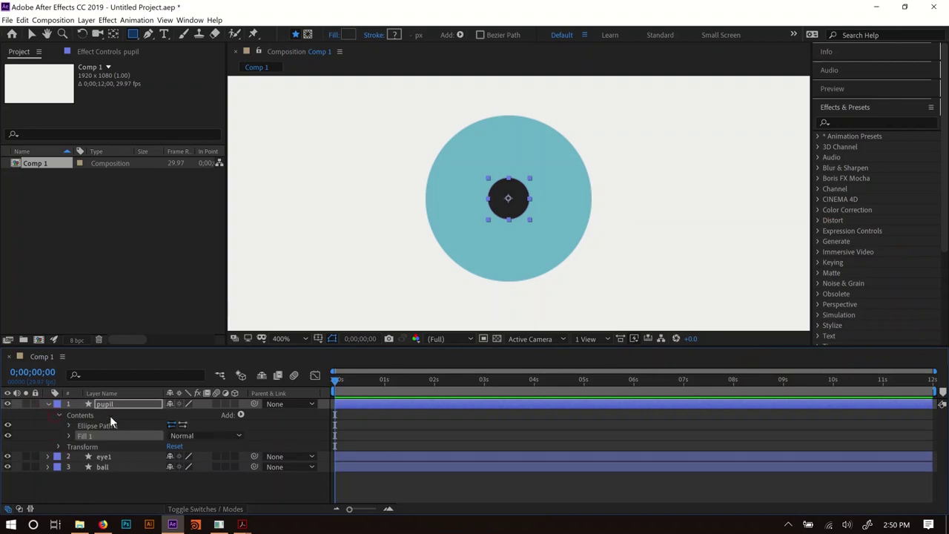
left_click(68, 426)
left_click_drag(193, 437, 178, 436)
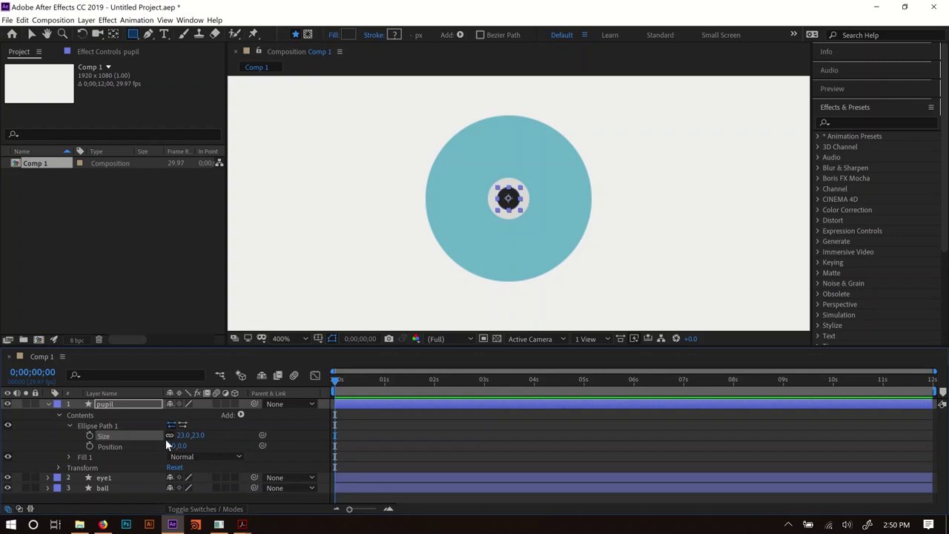
left_click(49, 404)
left_click(336, 462)
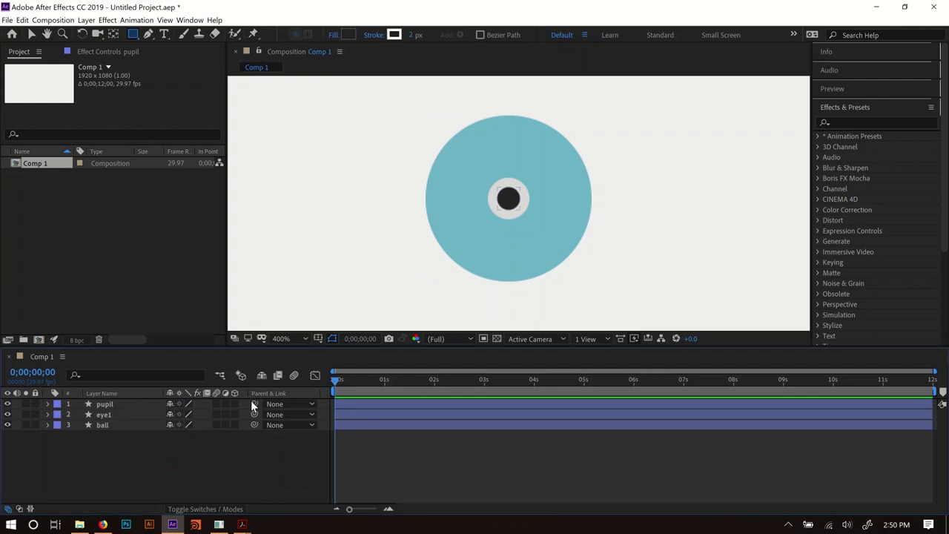
left_click(105, 404)
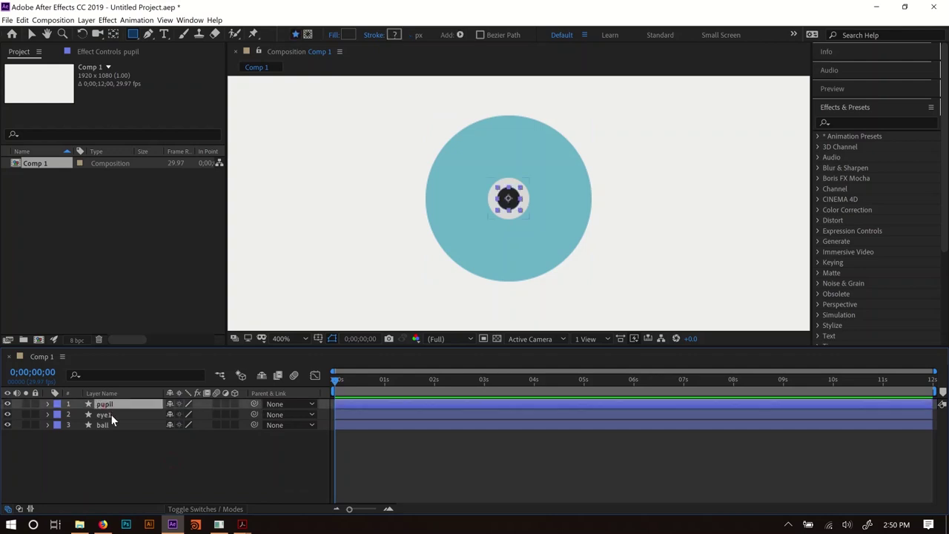
left_click(110, 414)
left_click(114, 428)
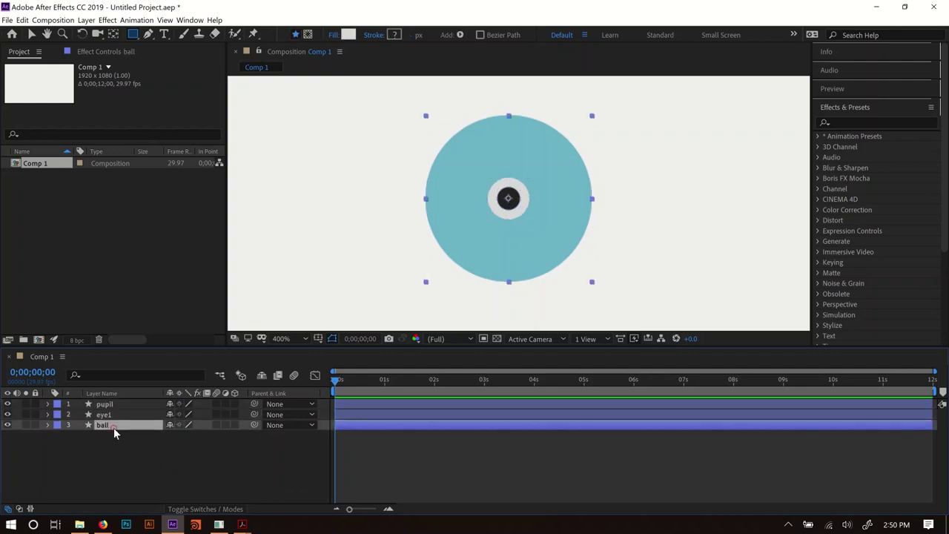
left_click(116, 415)
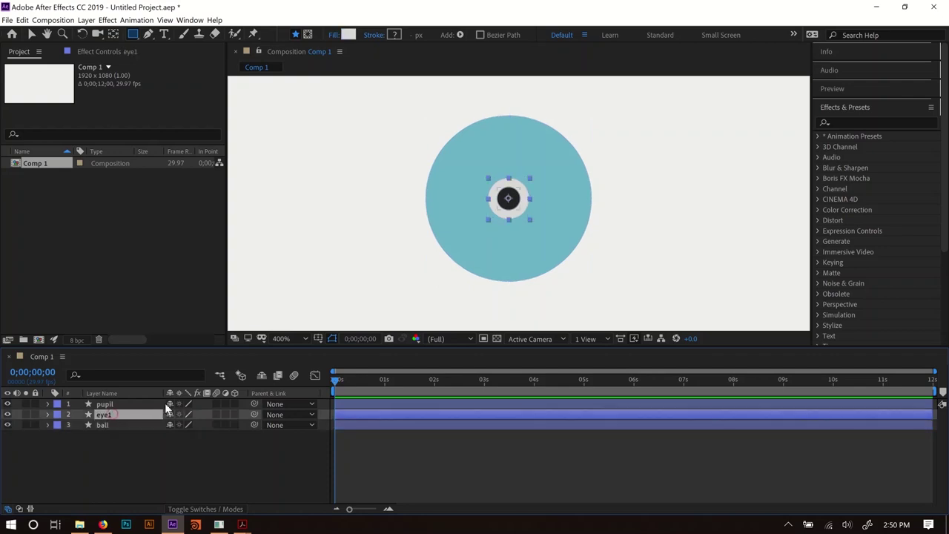
left_click(125, 403)
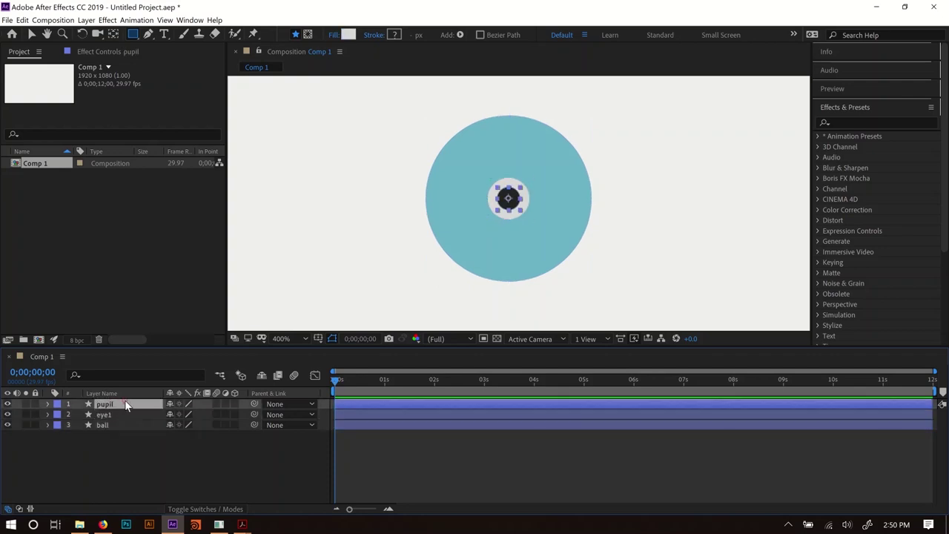
left_click(281, 404)
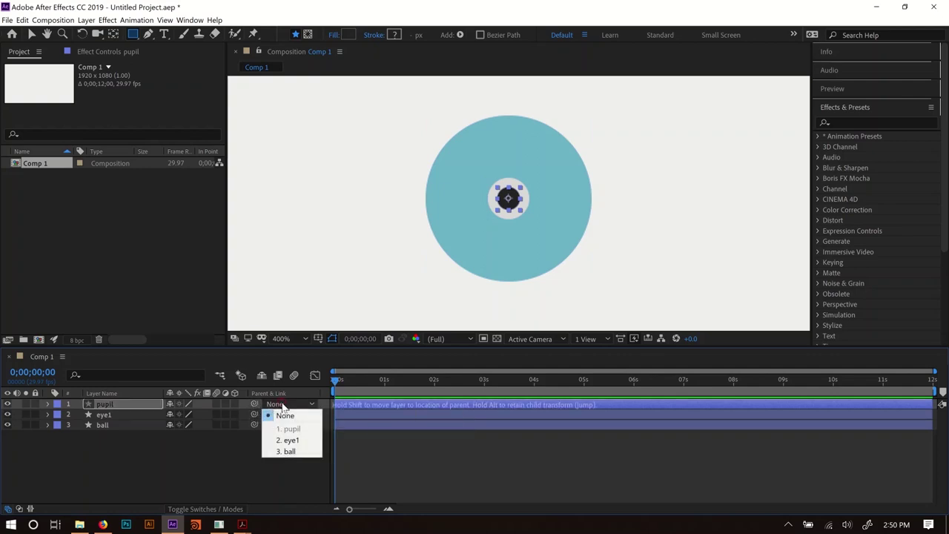
left_click(222, 414)
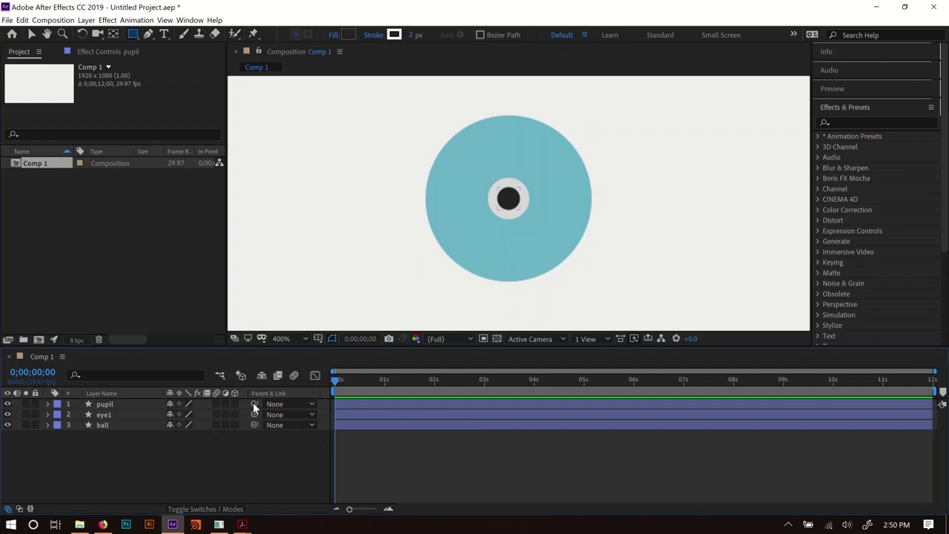
Parent the pupil layer to eye1 and the eye1 layer to ball
left_click_drag(254, 405, 108, 416)
left_click_drag(254, 414, 112, 424)
left_click(130, 427)
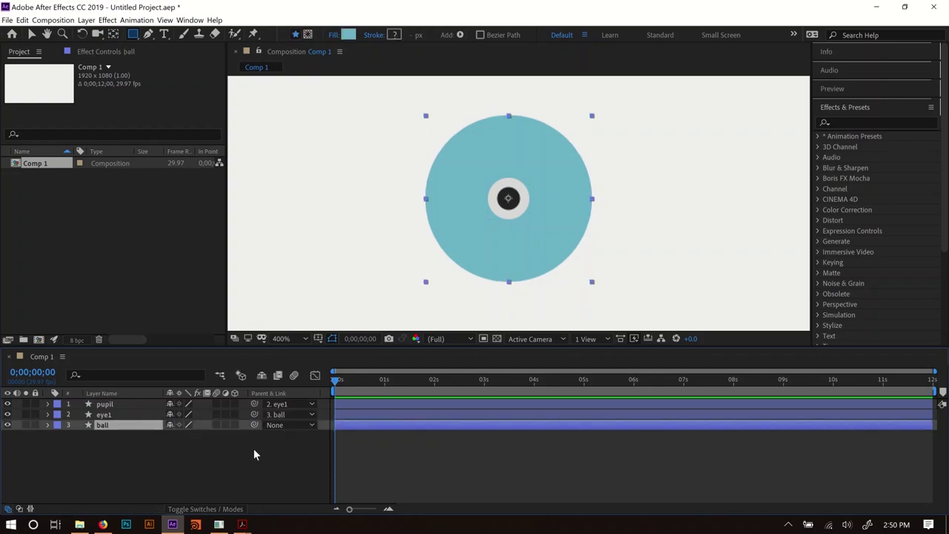
Test the parenting by moving the eye1 layer and the ball layer in the composition, undoing each move
left_click(126, 414)
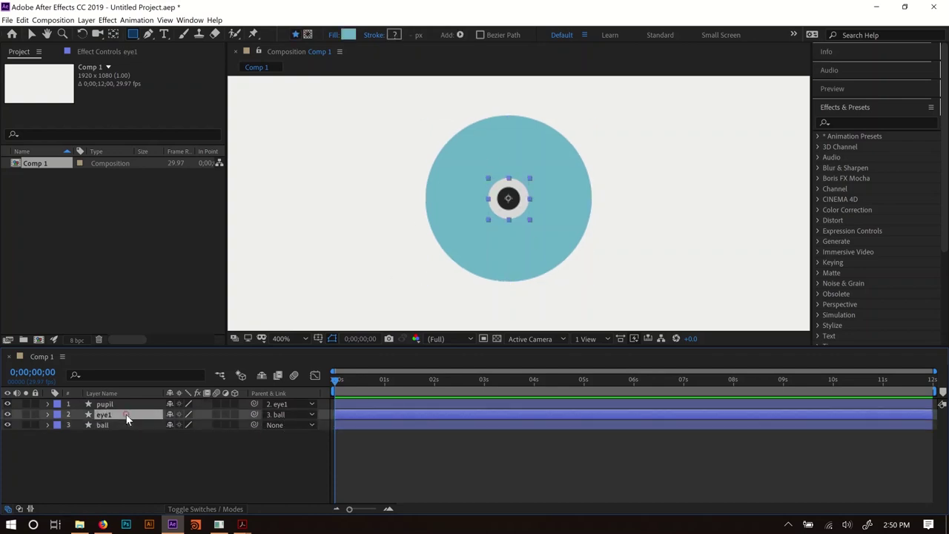
left_click(31, 35)
mouse_move(521, 214)
left_mouse_down()
mouse_move(507, 214)
mouse_move(525, 199)
mouse_move(518, 226)
left_mouse_up()
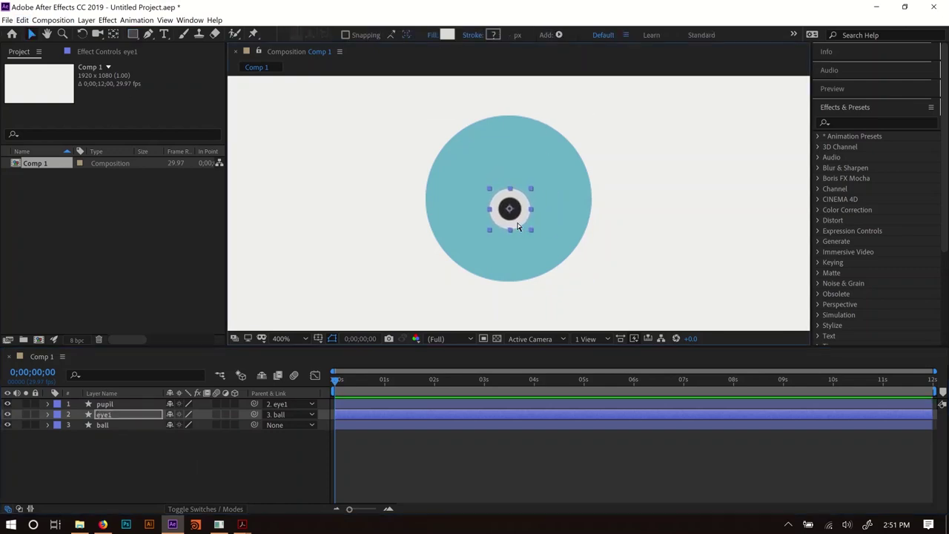
key("ctrl+z")
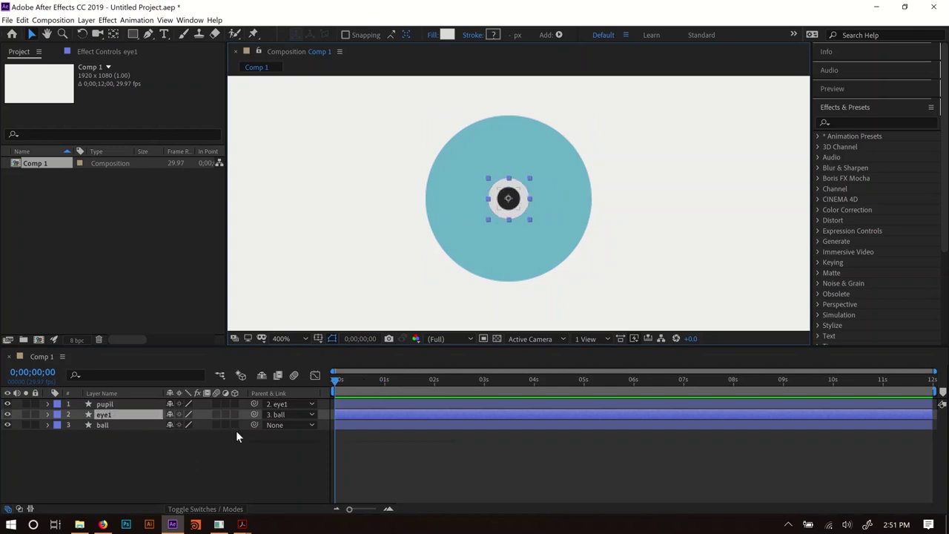
left_click(159, 424)
left_click_drag(502, 274, 487, 250)
key("ctrl+z")
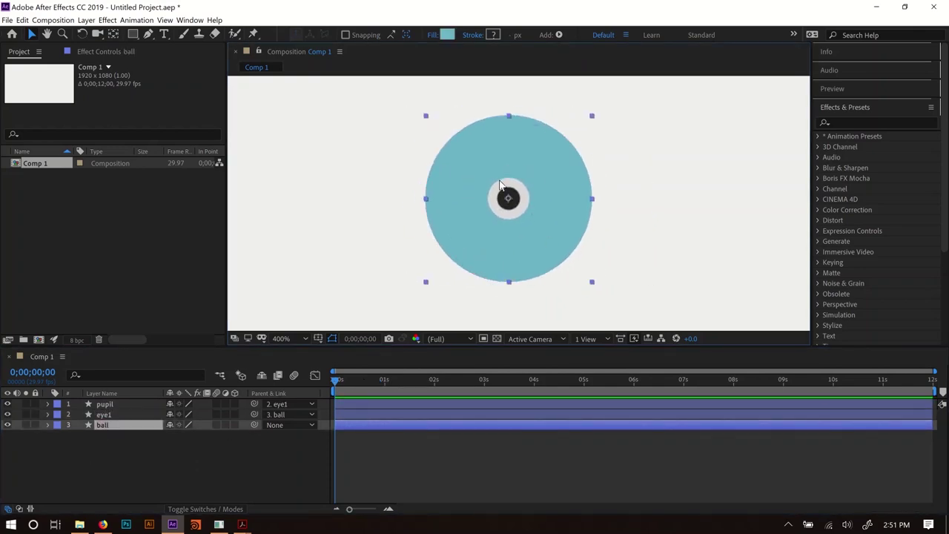
Move the eye1 layer to the left side of the ball and shift the pupil to the eye's left edge
left_click(111, 415)
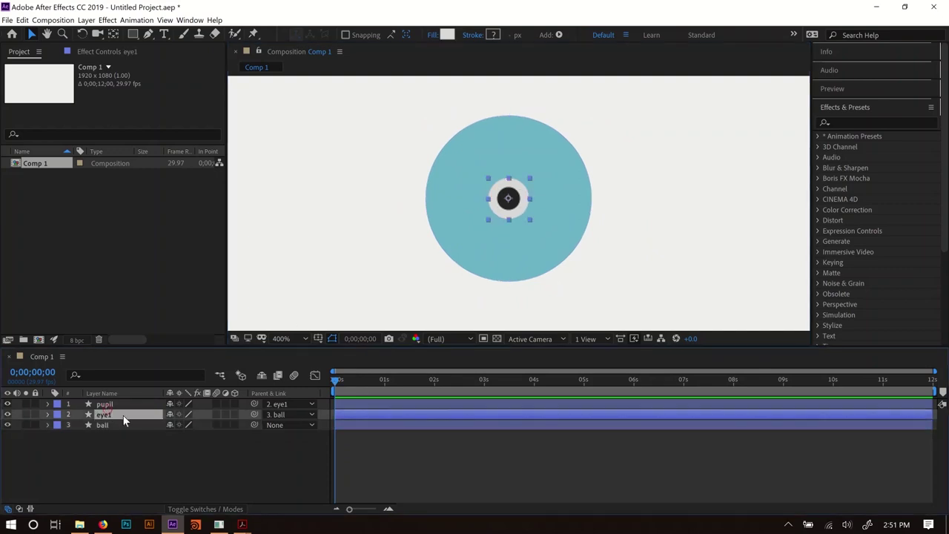
left_click_drag(521, 216, 471, 215)
left_click(145, 403)
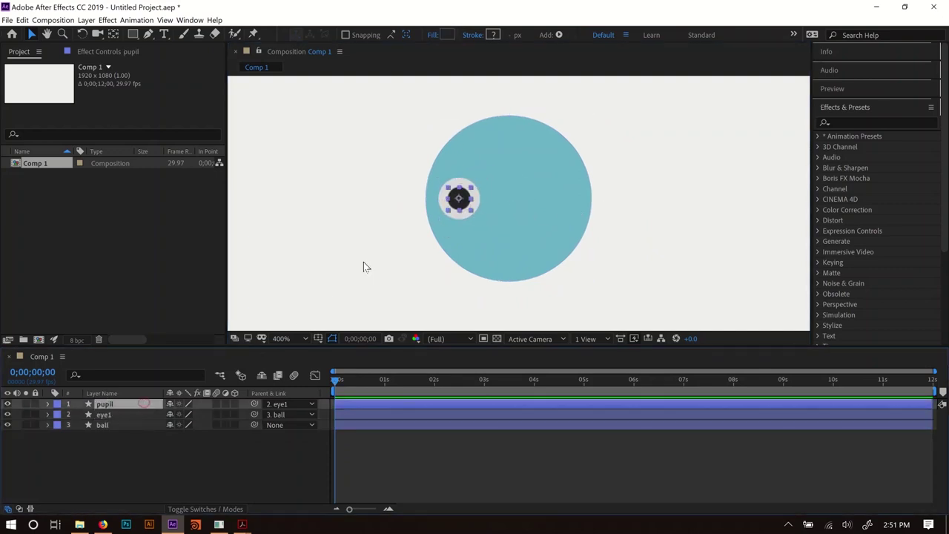
left_click_drag(465, 206, 457, 206)
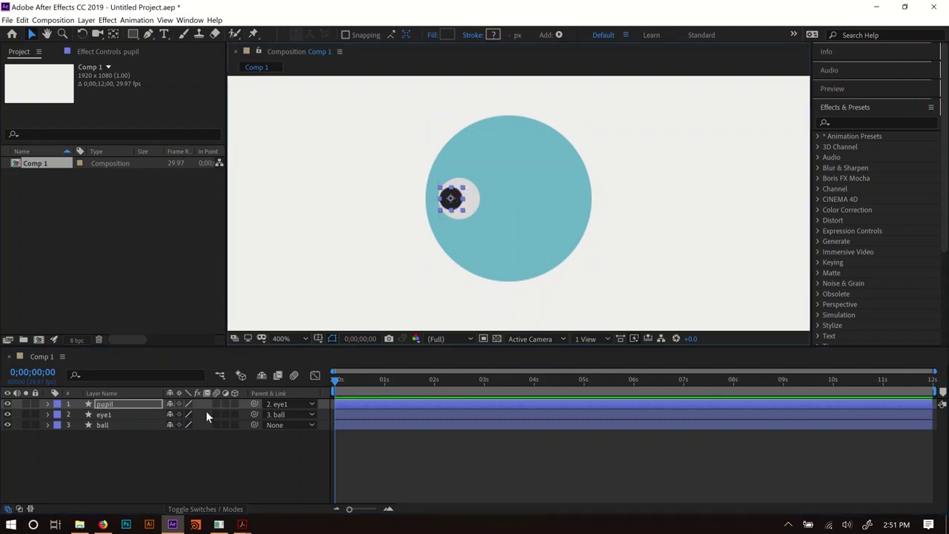
key("F2")
Duplicate the eye1 and pupil layers together and place the copied eye directly below the copied pupil in the layer stack
left_click(113, 414)
left_click(123, 404, "ctrl")
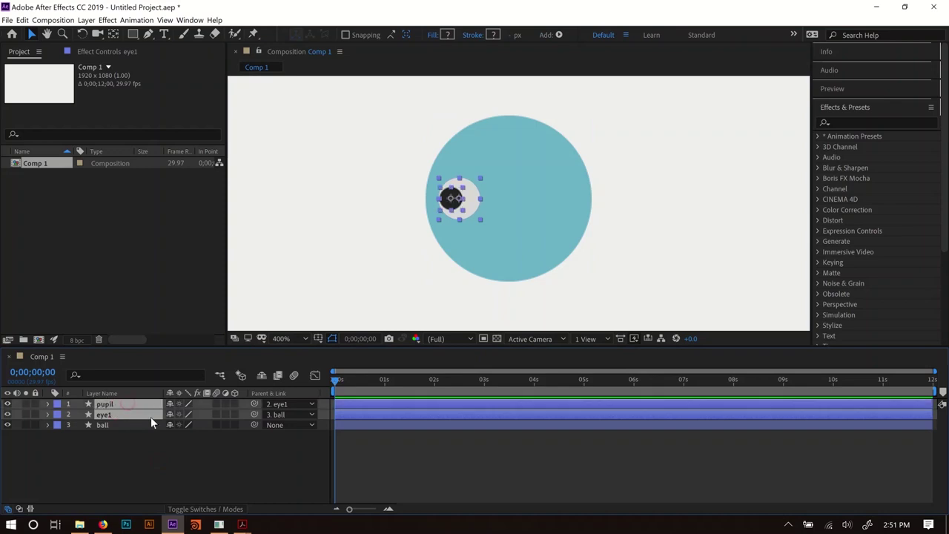
key("ctrl+d")
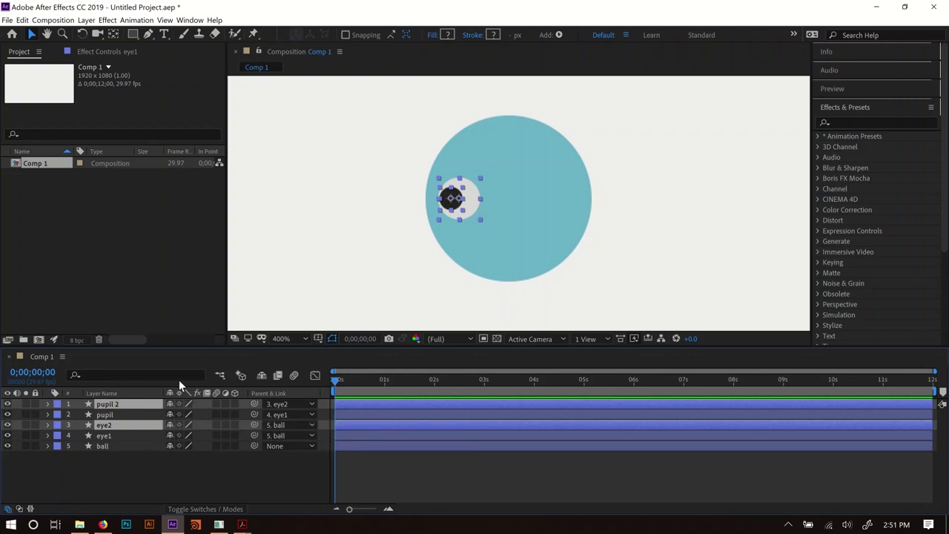
left_click_drag(118, 424, 121, 417)
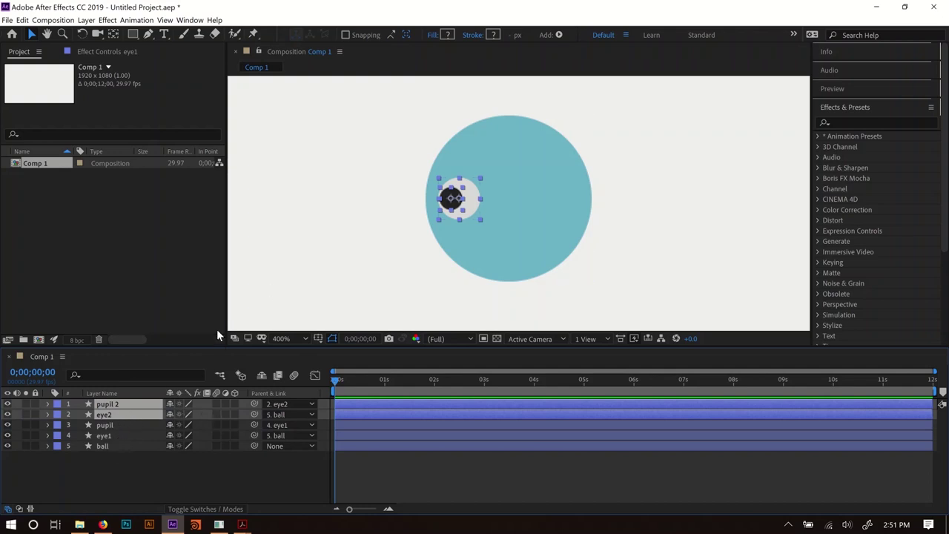
Move the copied eye and pupil to the right side of the ball and shift that pupil to its eye's right edge
left_click_drag(460, 199, 517, 198)
left_click_drag(573, 207, 569, 206)
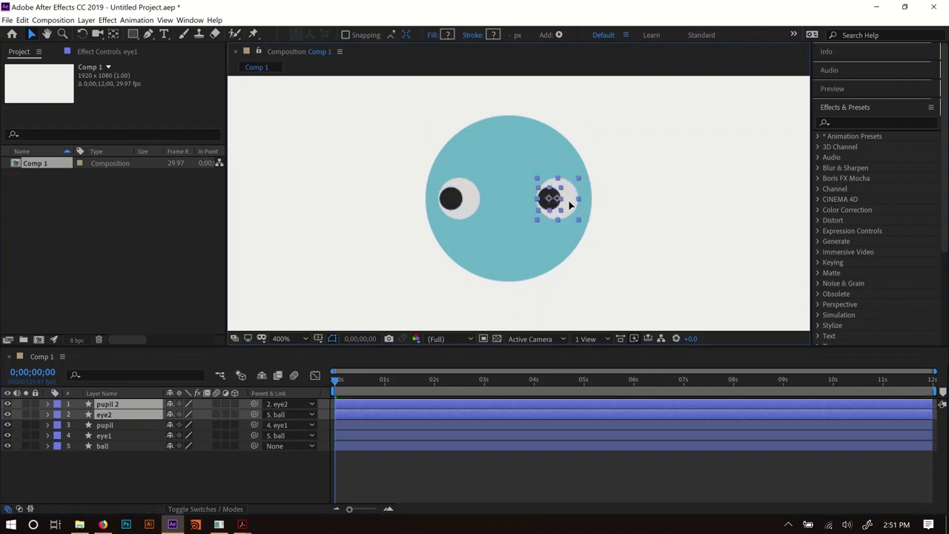
left_click(137, 455)
left_click(110, 404)
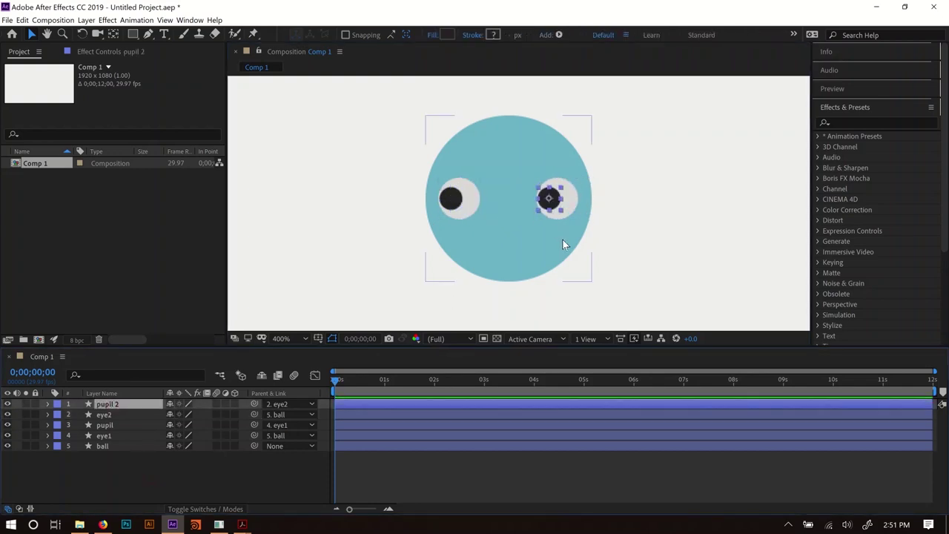
left_click_drag(556, 202, 571, 203)
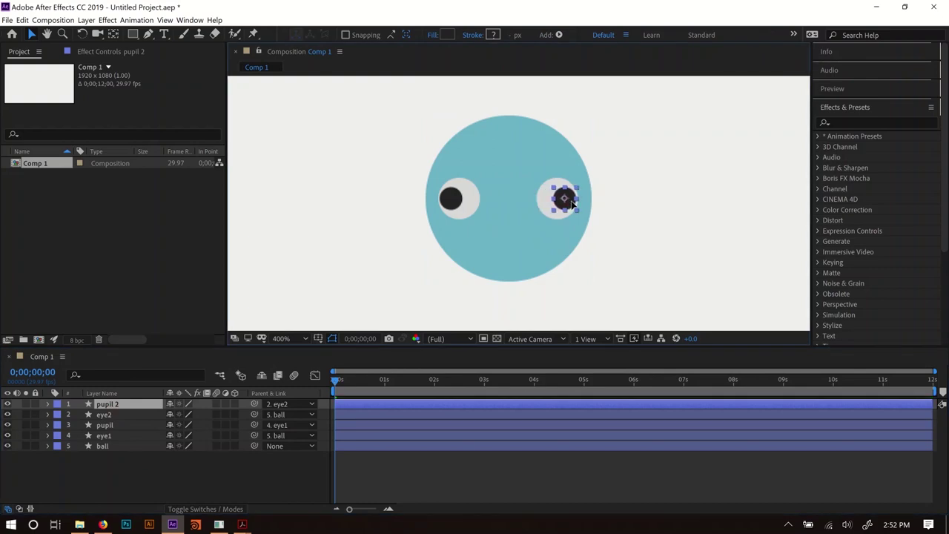
left_click(314, 252)
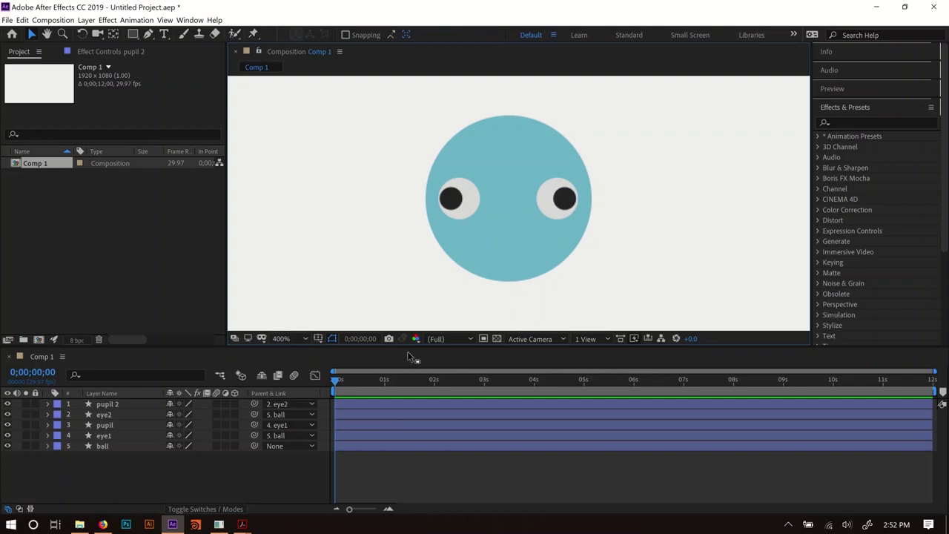
Add a null object layer to the composition
left_click(130, 476)
right_click(132, 468)
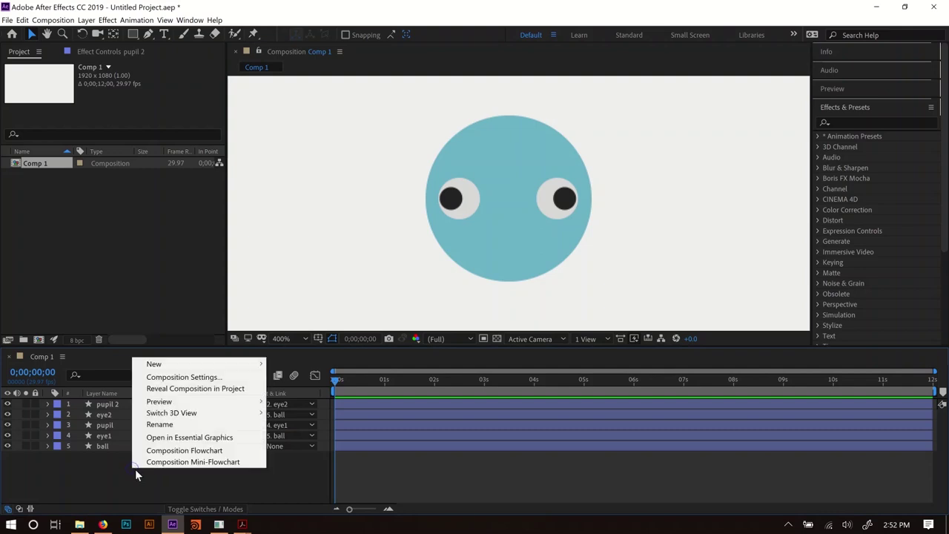
mouse_move(153, 365)
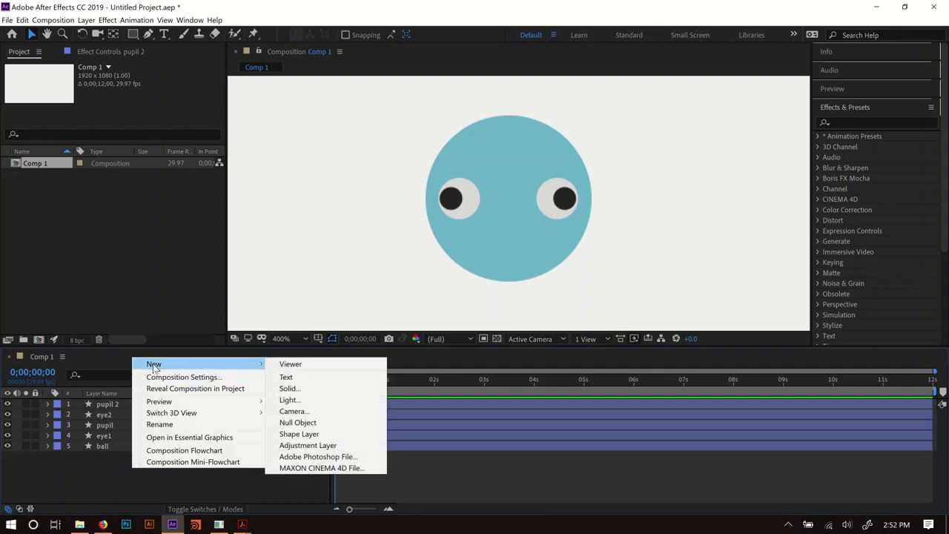
left_click(318, 424)
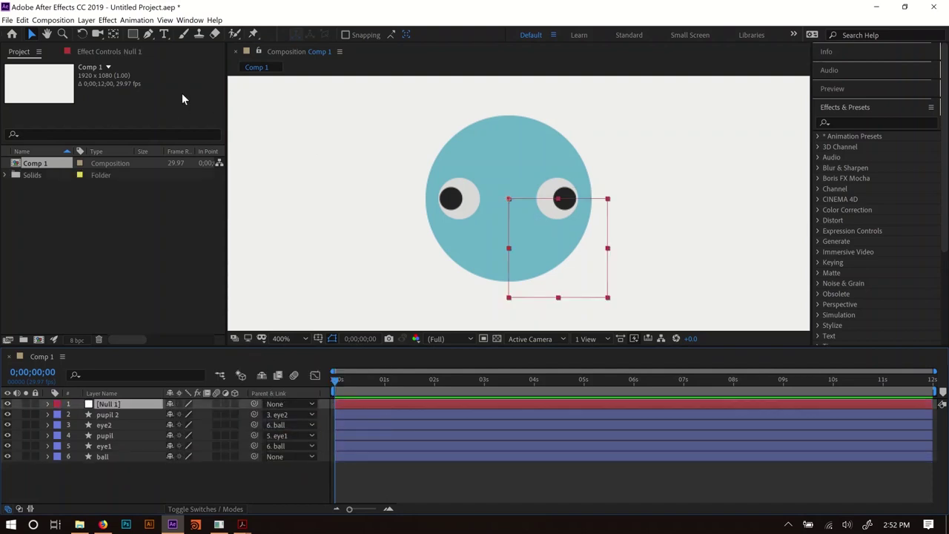
left_click(86, 20)
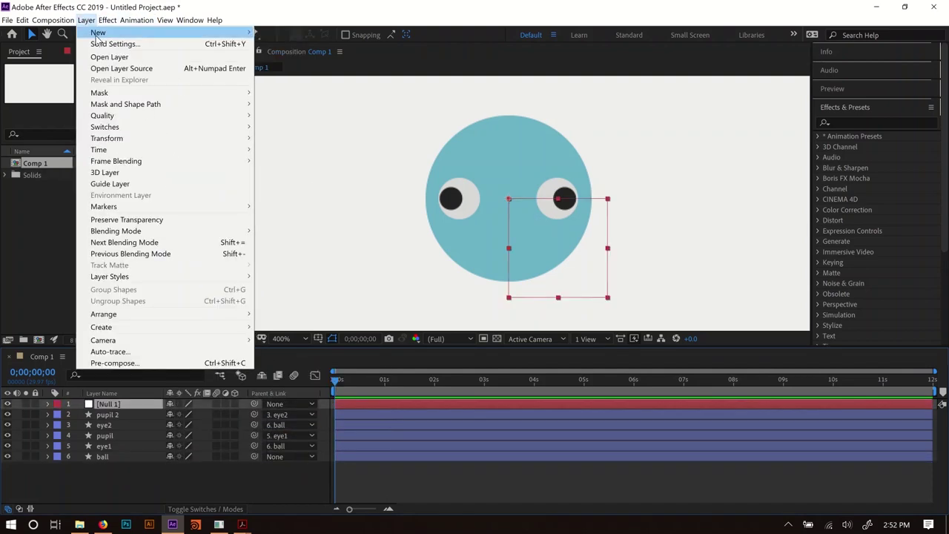
mouse_move(97, 32)
left_click(152, 474)
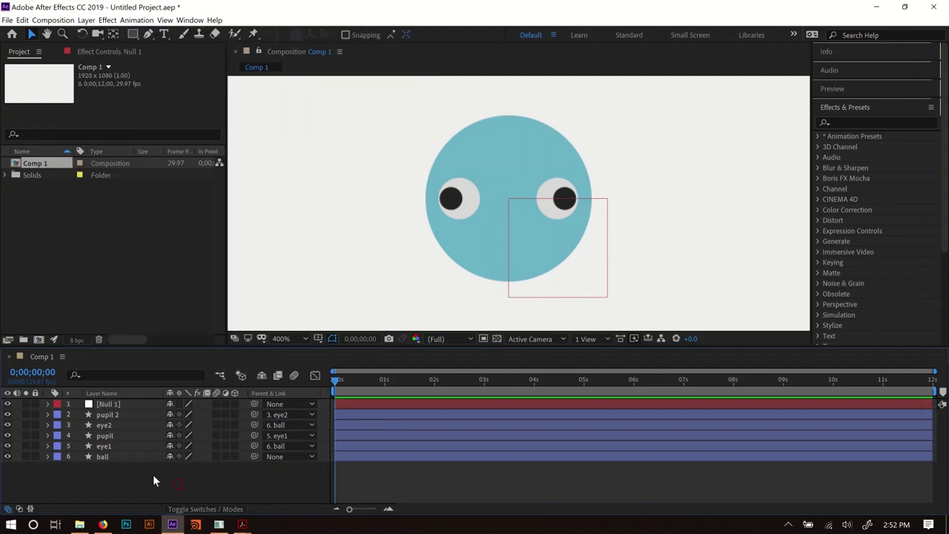
right_click(153, 475)
mouse_move(187, 370)
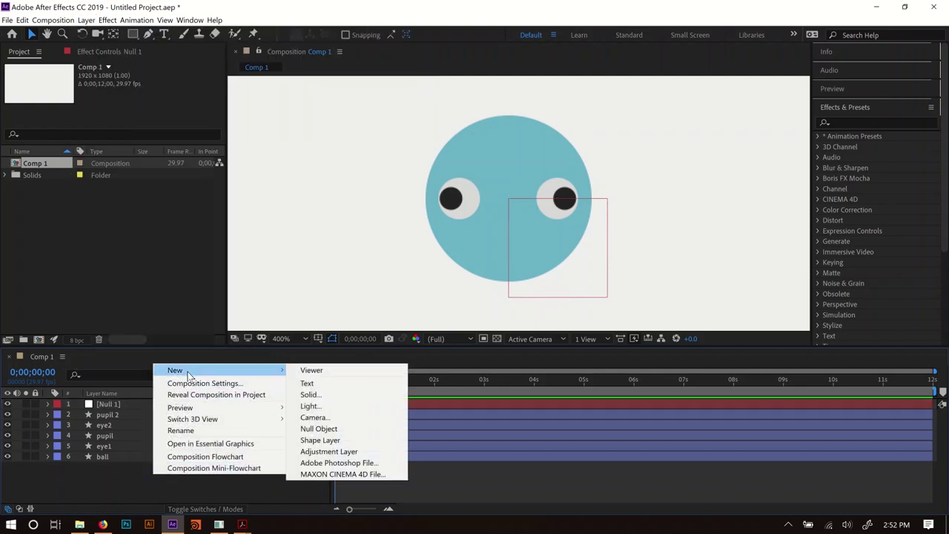
left_click(154, 492)
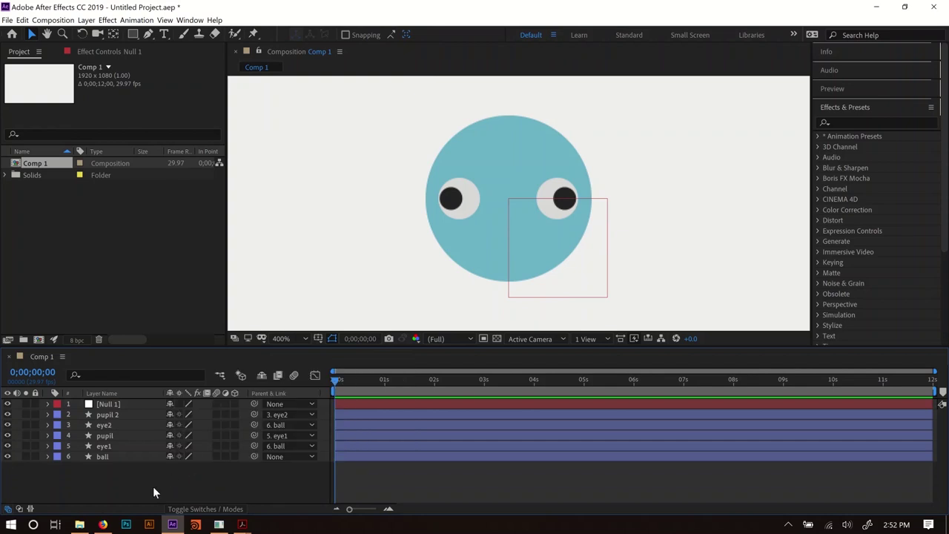
left_click(303, 338)
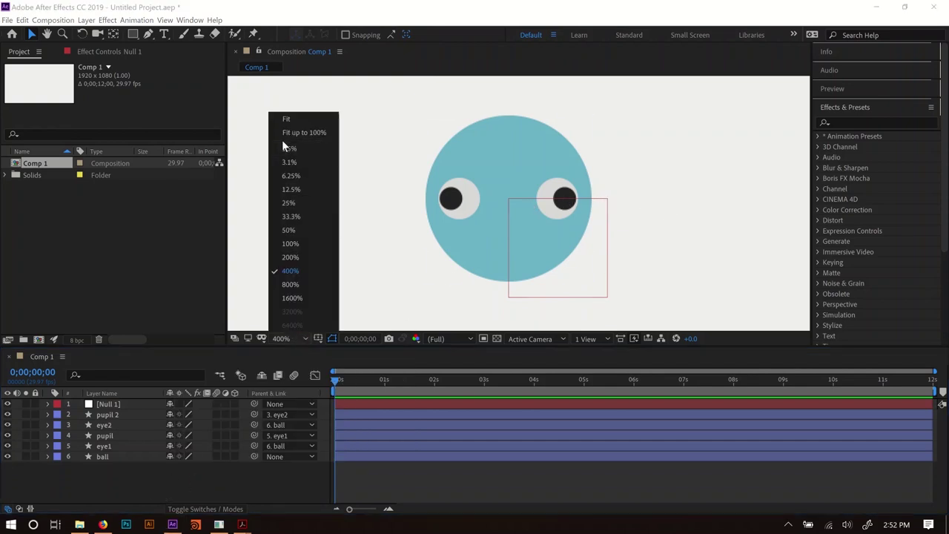
left_click(286, 119)
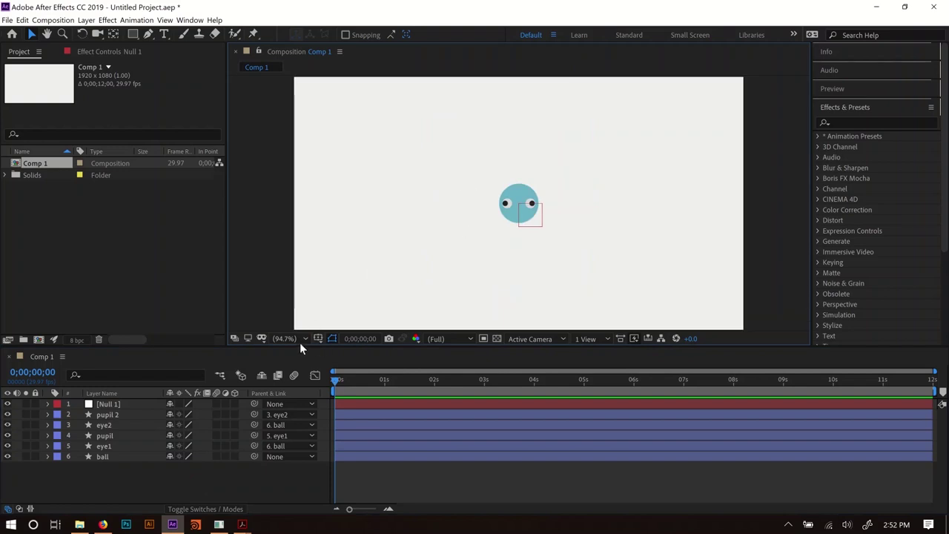
left_click(491, 239)
scroll(498, 217, "up", 2)
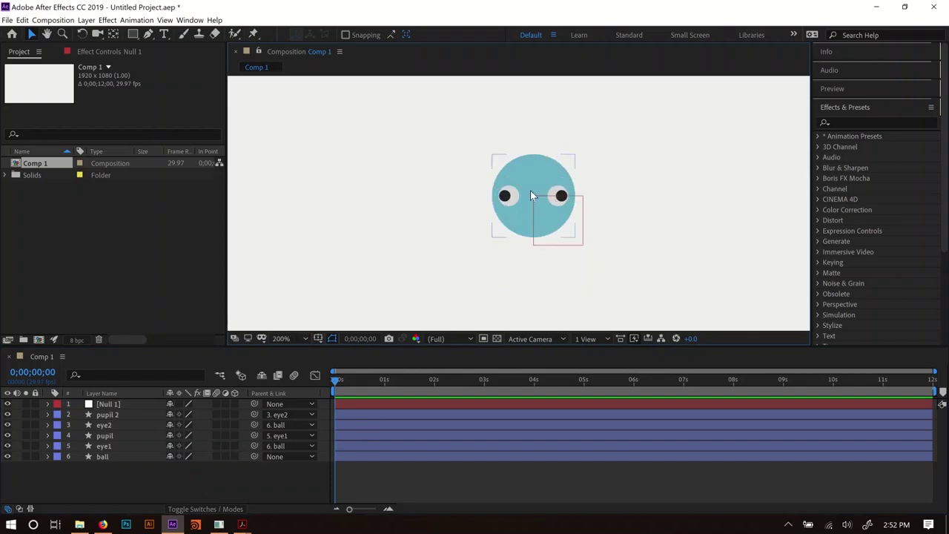
left_click(117, 401)
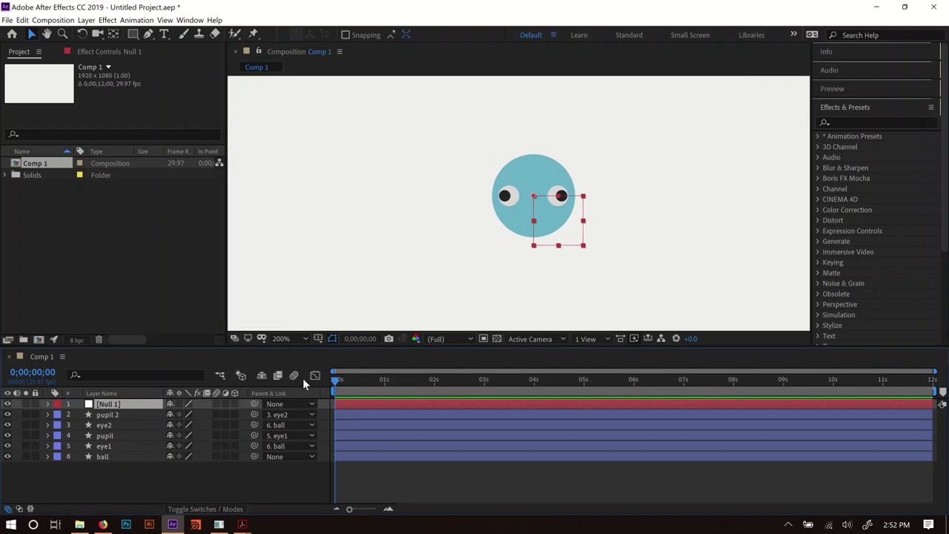
left_click(164, 20)
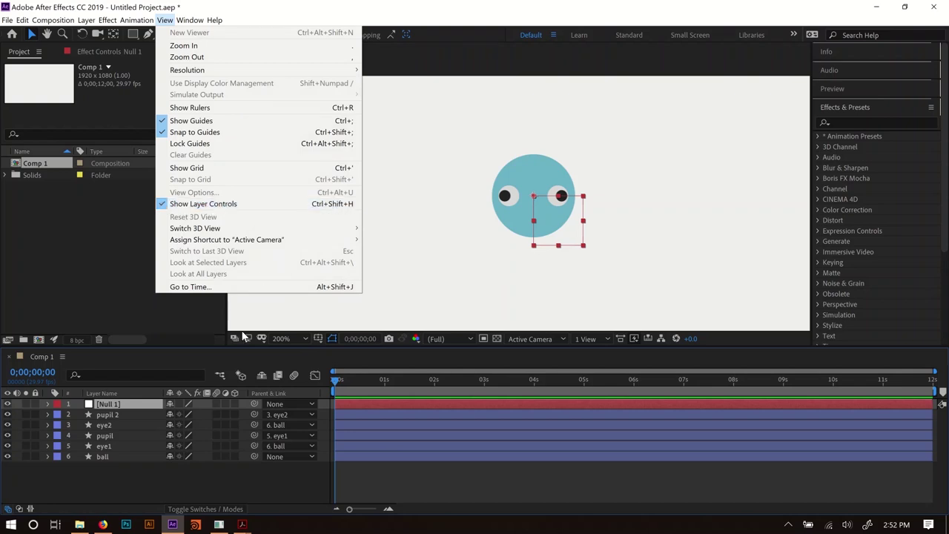
left_click(174, 318)
left_click(173, 315)
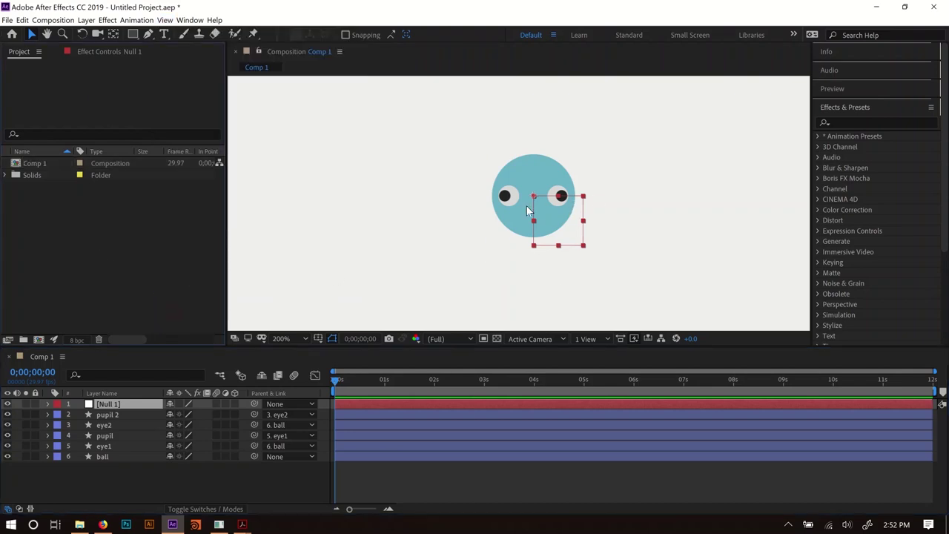
Rename the null layer to rig and place it at the end of the layer stack, below the ball layer
left_click(98, 479)
left_click(119, 407)
key("Return")
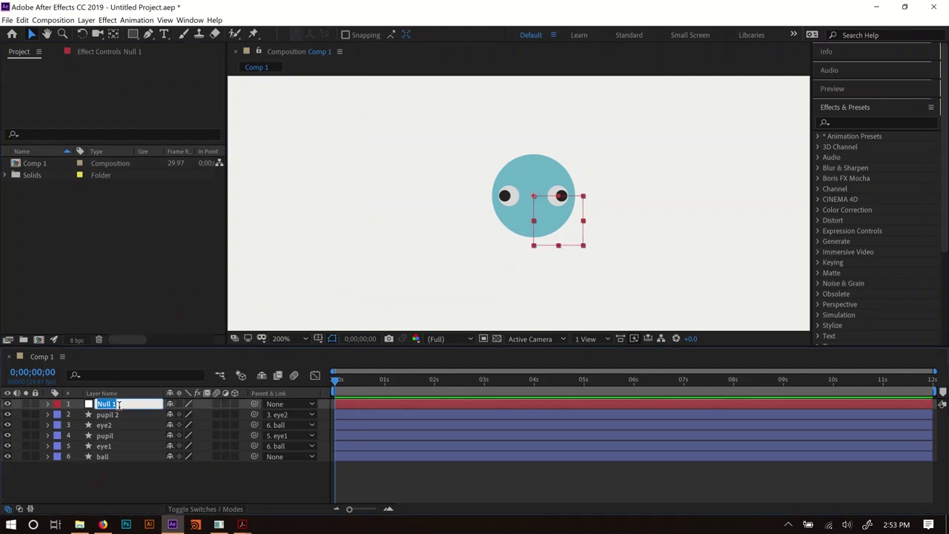
type("rig")
key("Return")
left_click(170, 479)
left_click_drag(115, 403, 117, 468)
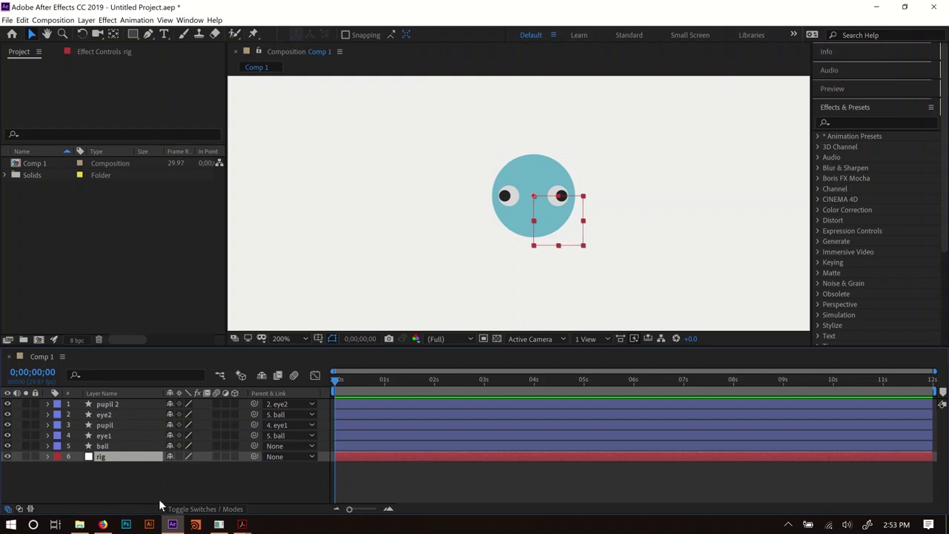
left_click(143, 464)
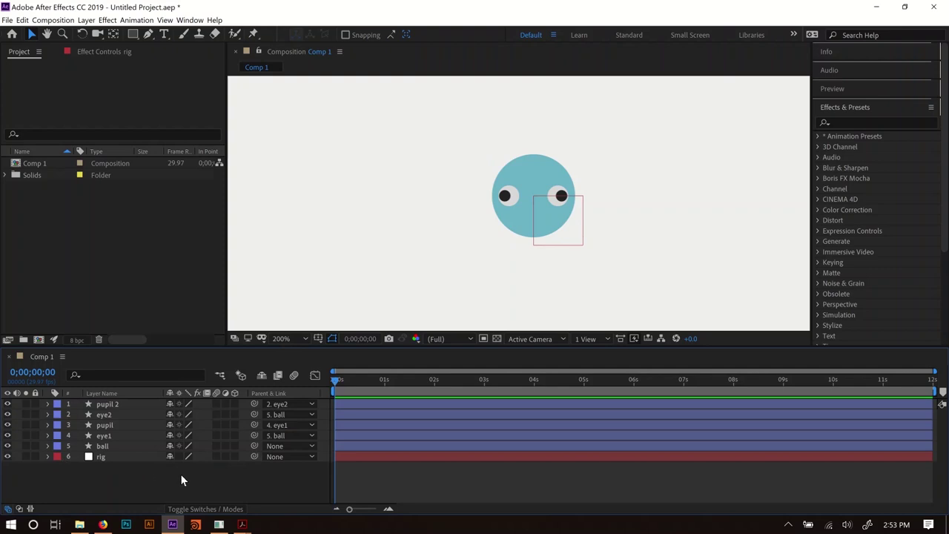
Position the rig null so its anchor corner sits at the bottom centre of the ball
left_click(534, 198)
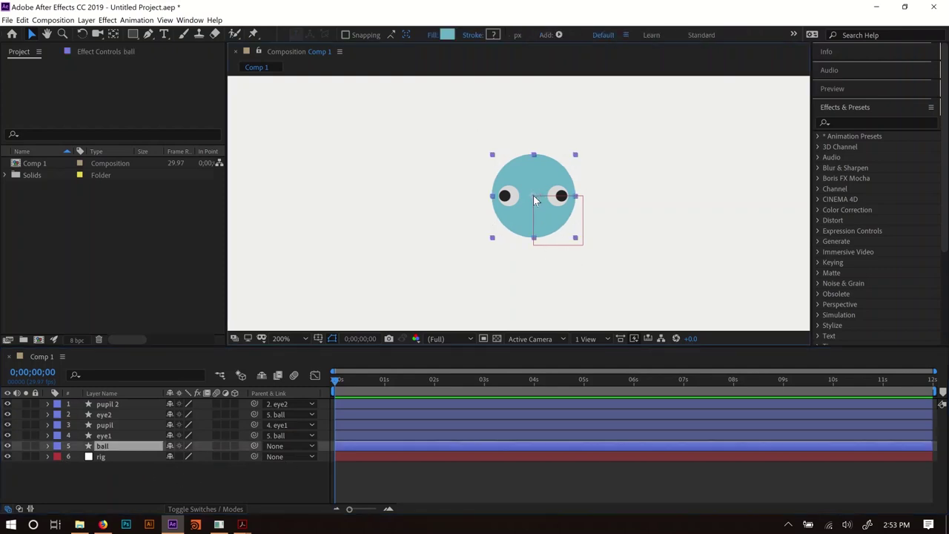
left_click(116, 457)
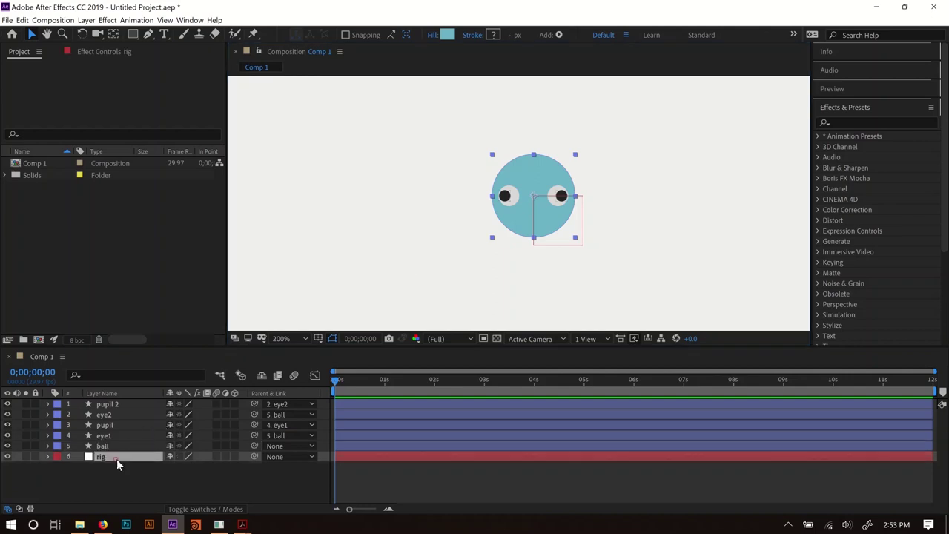
left_click_drag(534, 198, 540, 238)
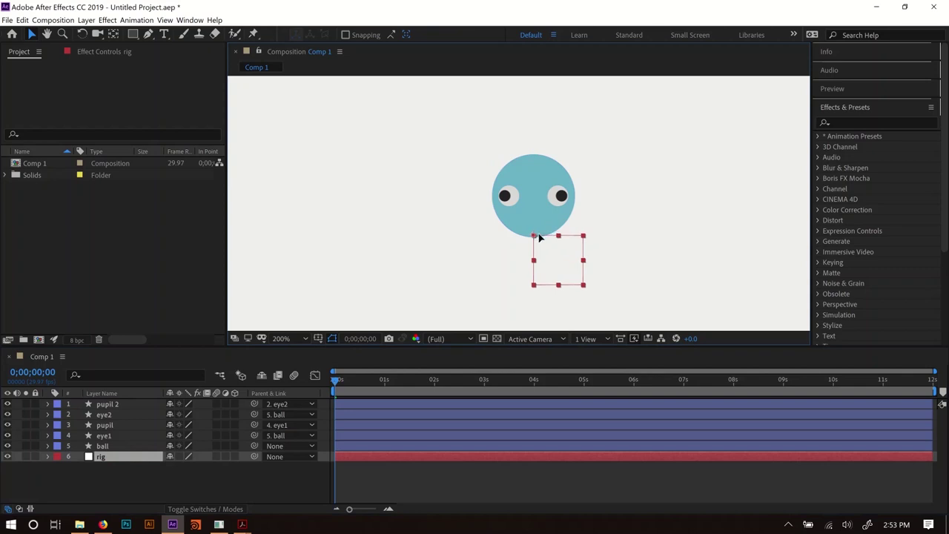
left_click_drag(539, 238, 544, 235)
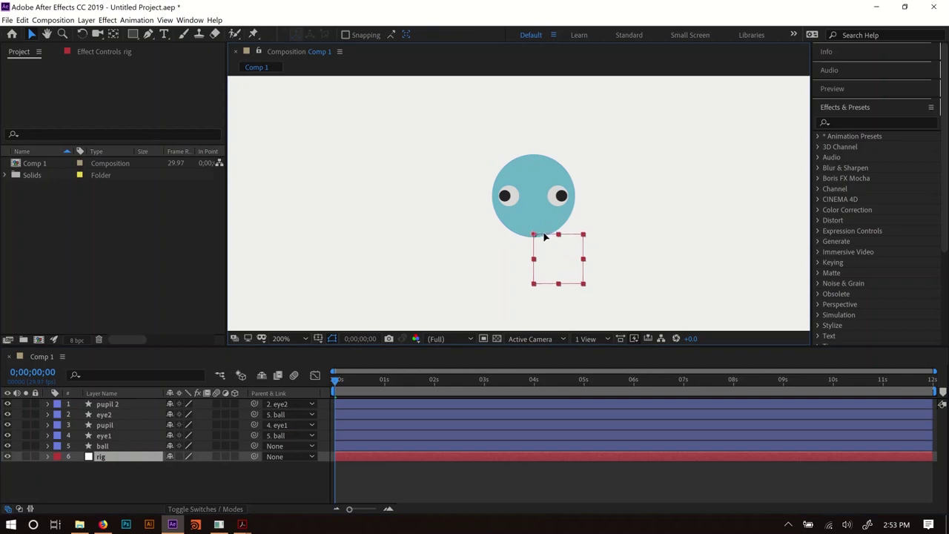
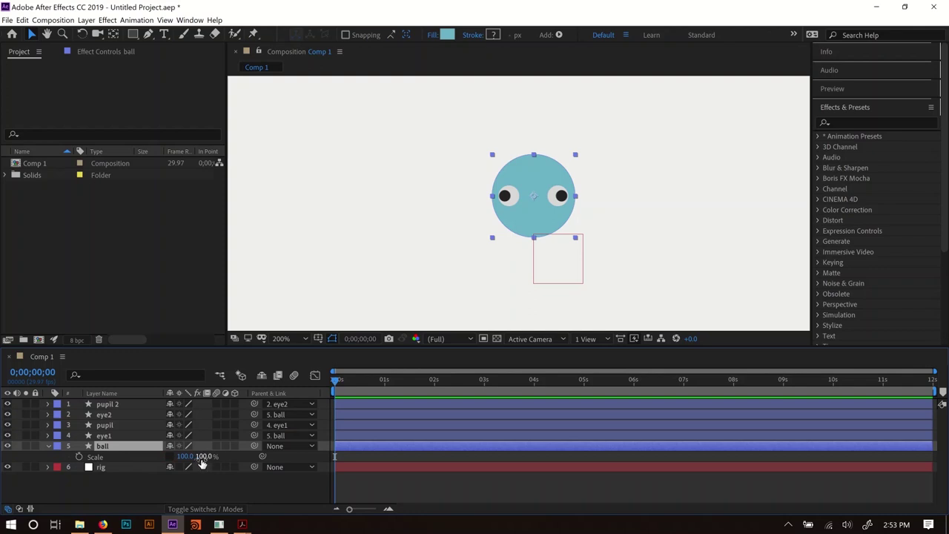
Try squashing the ball by lowering only its vertical scale to 66%, and restore the scale to 100%
left_click_drag(204, 458, 173, 446)
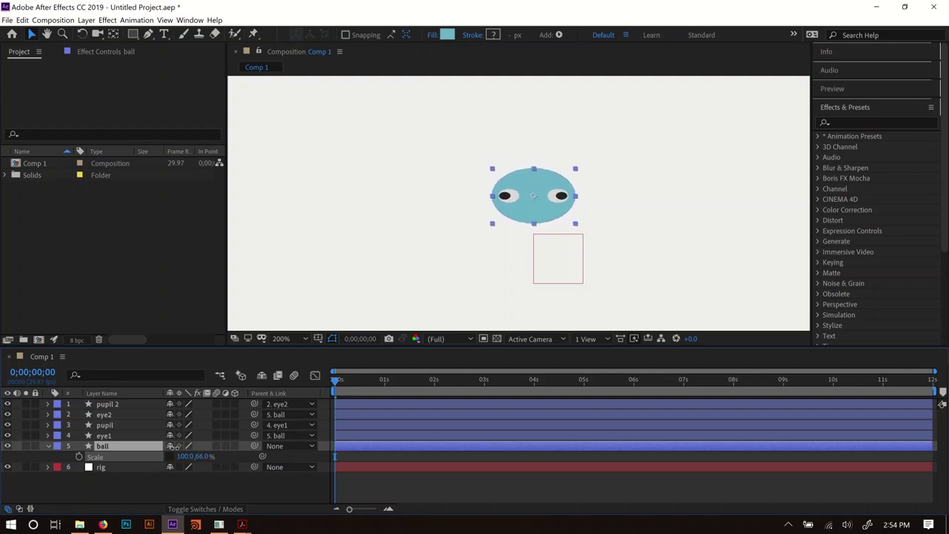
mouse_move(173, 446)
left_mouse_down()
mouse_move(185, 448)
mouse_move(170, 445)
mouse_move(183, 434)
left_mouse_up()
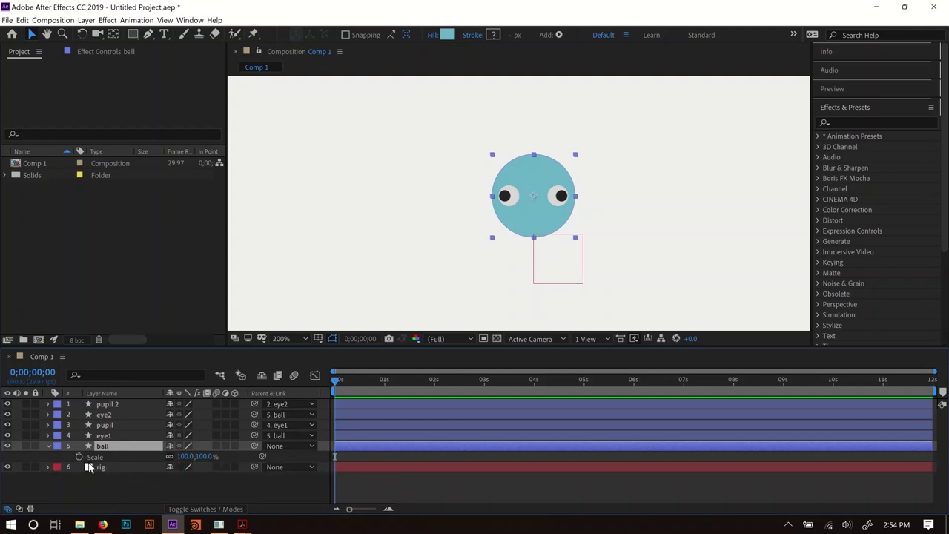
left_click(49, 445)
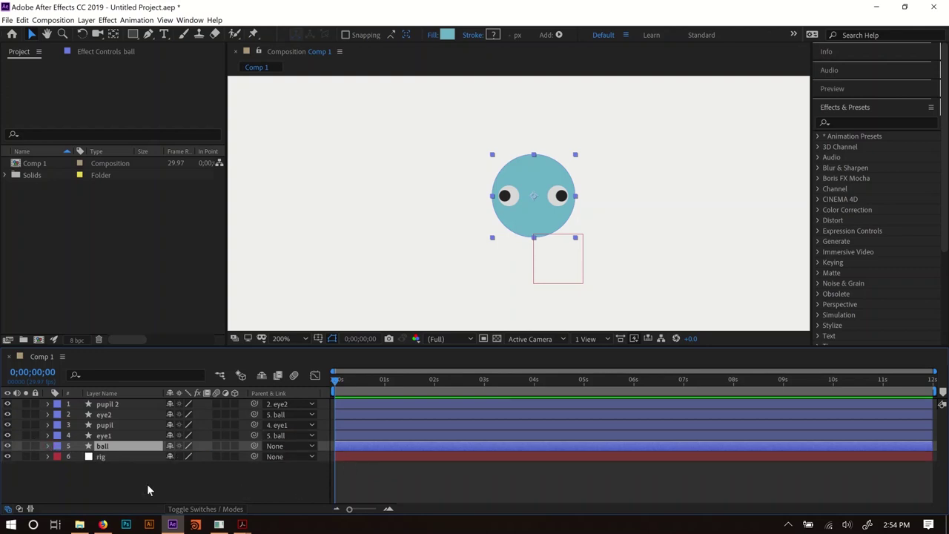
Add an expression to the ball layer's Rotation, enlarge the expression editor and clear the default transform.rotation text
left_click(146, 483)
left_click(110, 446)
key("r")
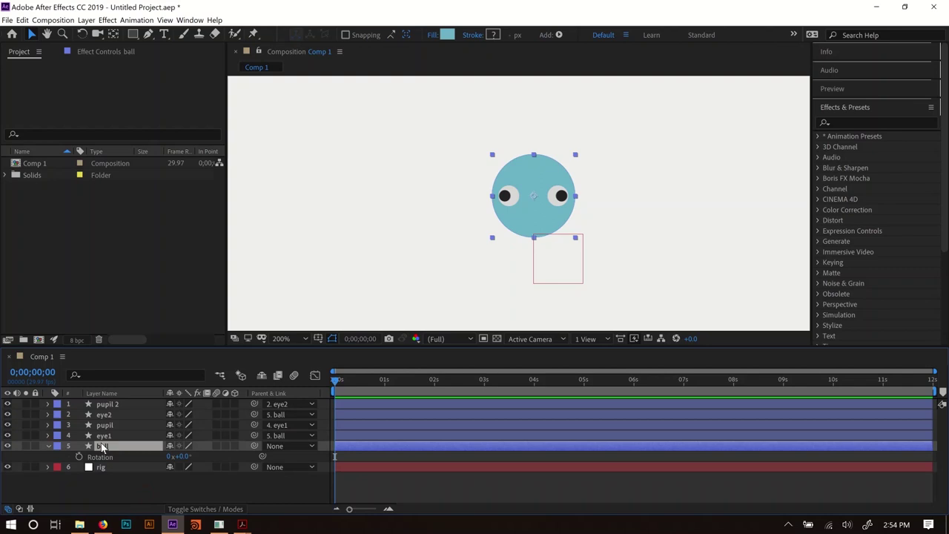
left_click(78, 457, "alt")
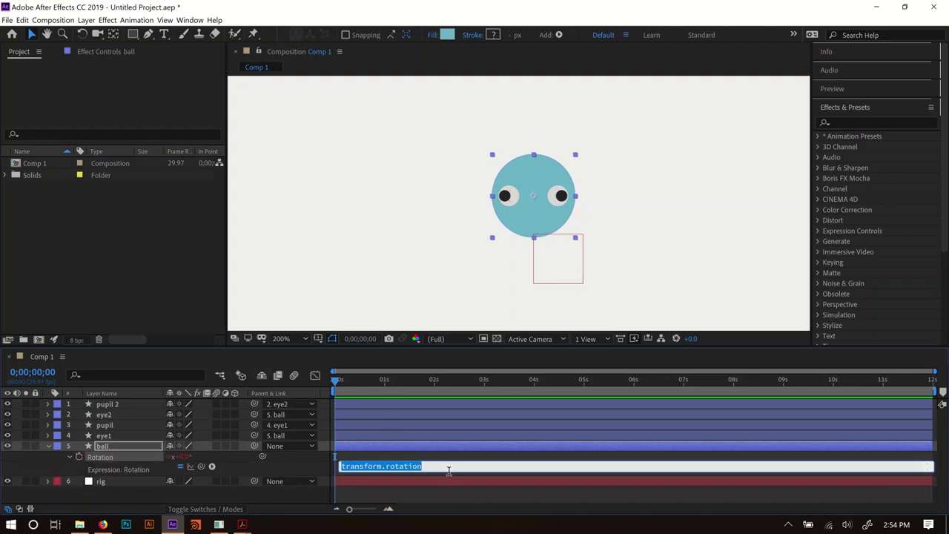
left_click_drag(452, 473, 458, 514)
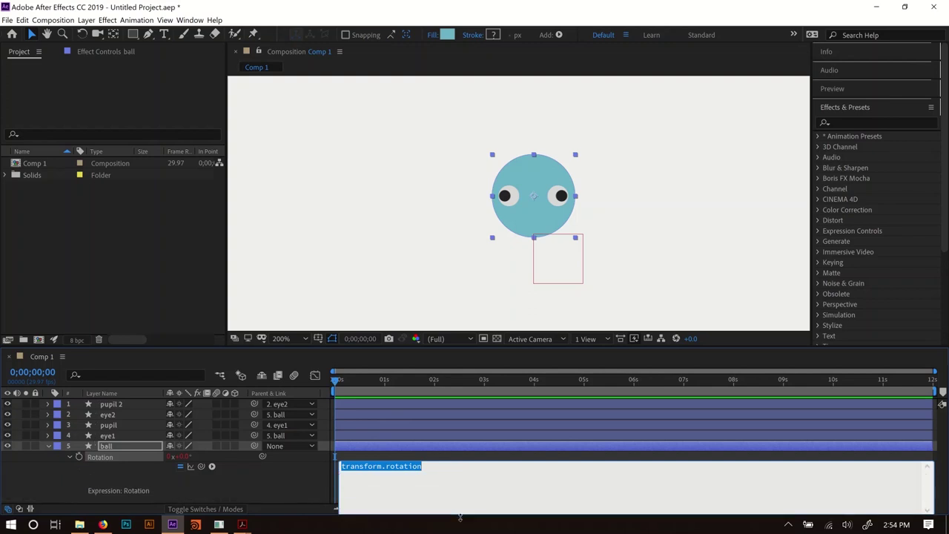
scroll(313, 477, "down", 2)
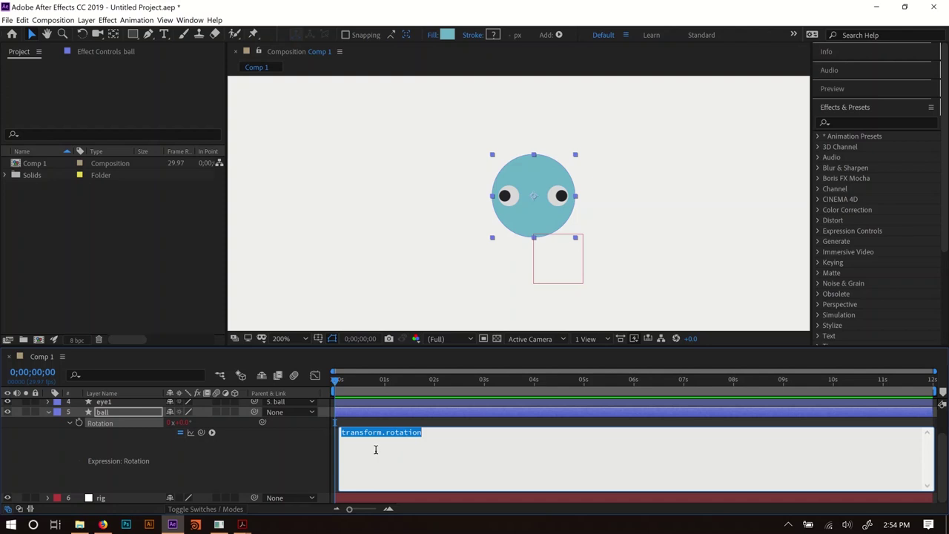
left_click(449, 437)
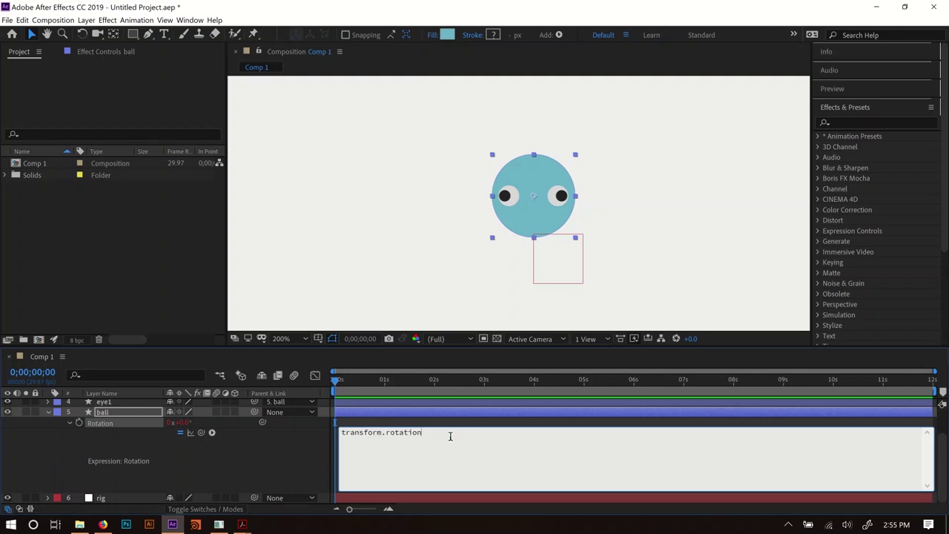
key("ctrl+a")
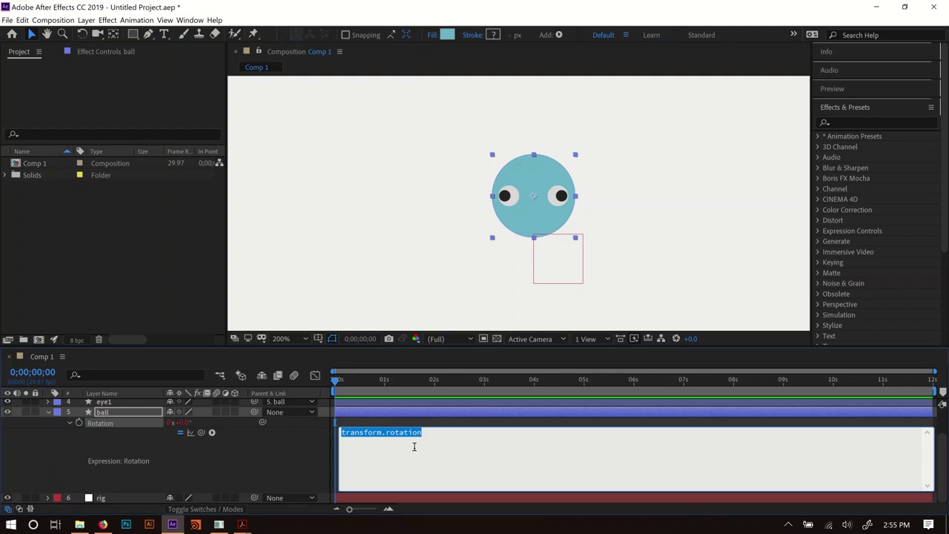
key("BackSpace")
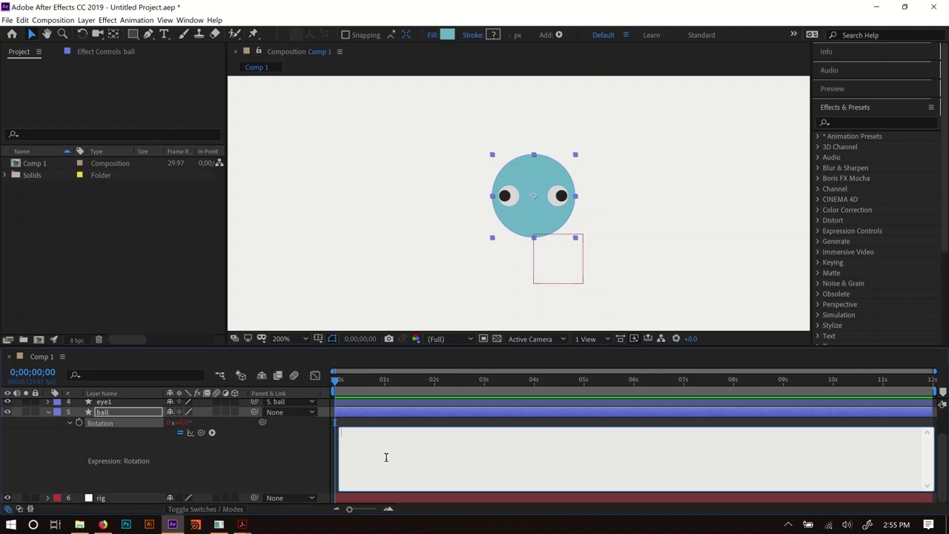
Define the diameter placeholder and pi in the rotation expression with the lines d = #; and pi = Math.PI;
type("d")
type(" = ;")
type("#;")
key("Return")
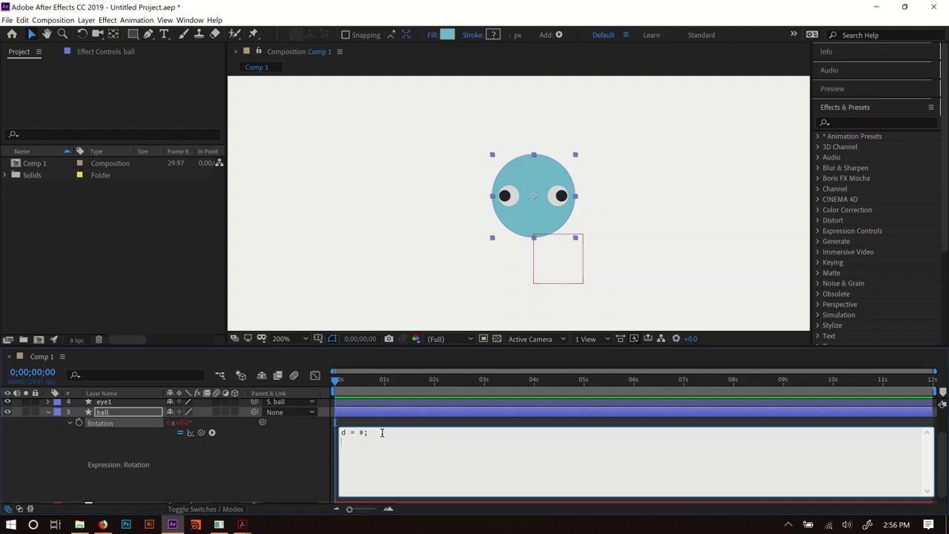
type("pi =")
type("Math.PI;")
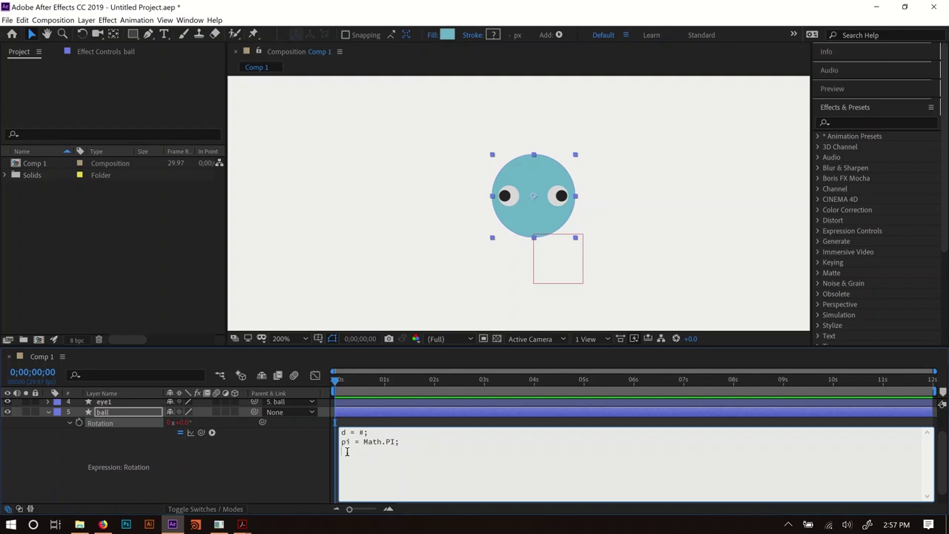
Add the circumference line c = d*pi; to the rotation expression
type("c")
type(" = ")
type("d")
type("*")
type("pi")
type(";")
Add the degrees-per-pixel line rot = 360/c; to the rotation expression
type("rot")
type(" =")
type("360")
type("/")
type("d")
key("BackSpace")
type("c;")
Add the line movement = #; as a placeholder for the horizontal travel in the rotation expression
type("movement = #")
type(";")
double_click(393, 469)
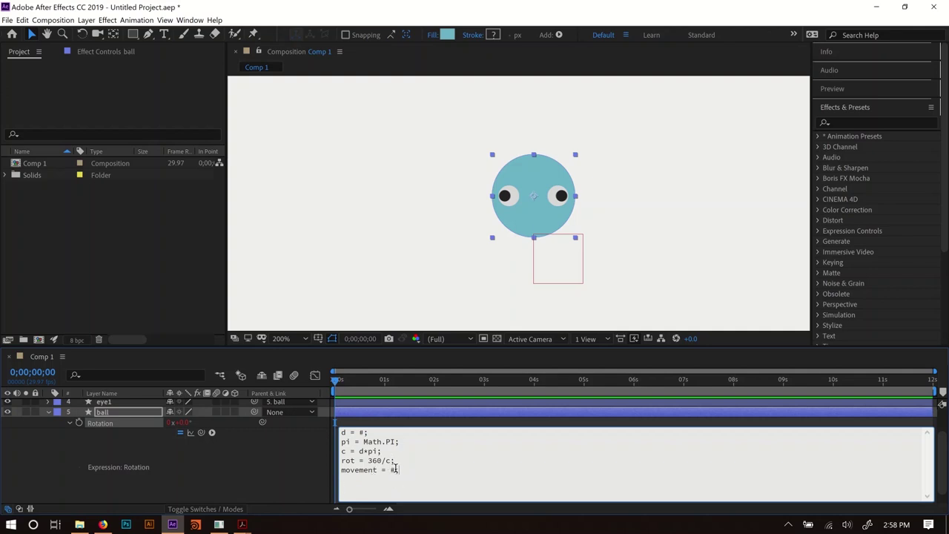
double_click(363, 431)
Add the scale factor line scaler = #/100; below the movement line of the expression
left_click(517, 466)
type("scaler")
type("=")
type("#")
type("/100")
Finish the expression with the result line movement*rot/scaler, separated from the variables by a blank line
type("movement")
type("*rot/scaler")
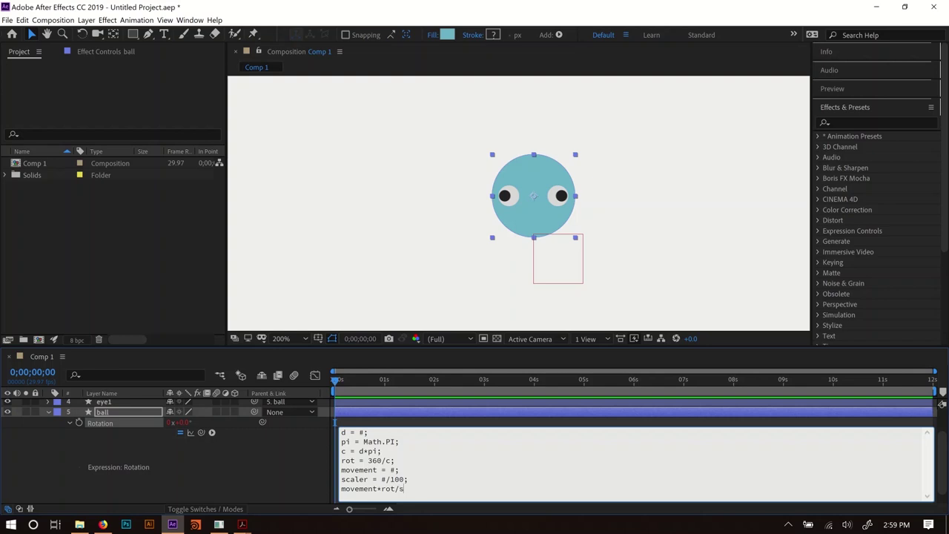
left_click(423, 481)
key("Return")
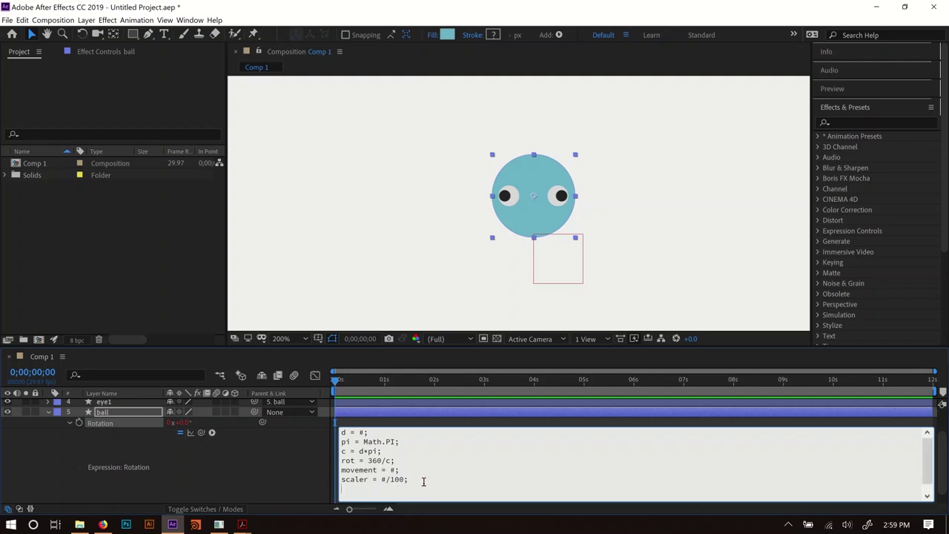
scroll(423, 481, "down", 1)
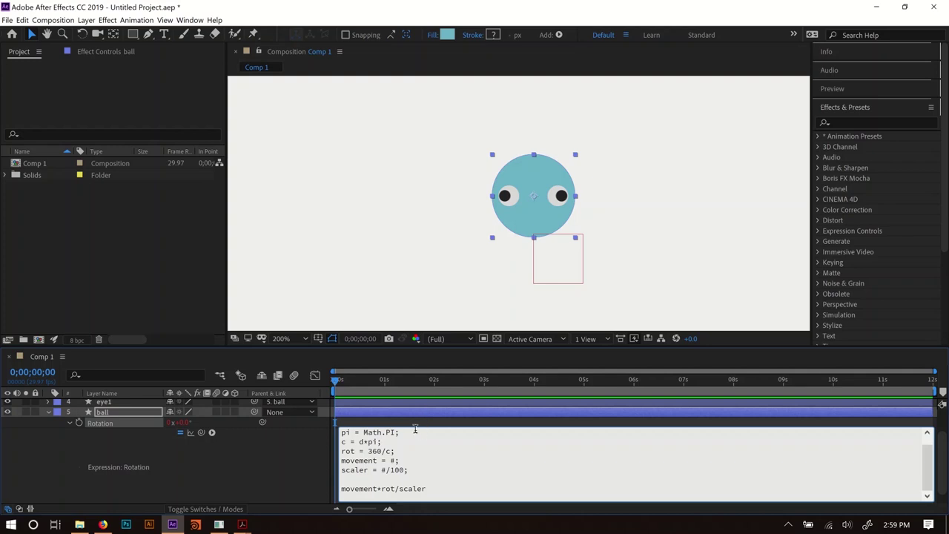
scroll(415, 429, "up", 1)
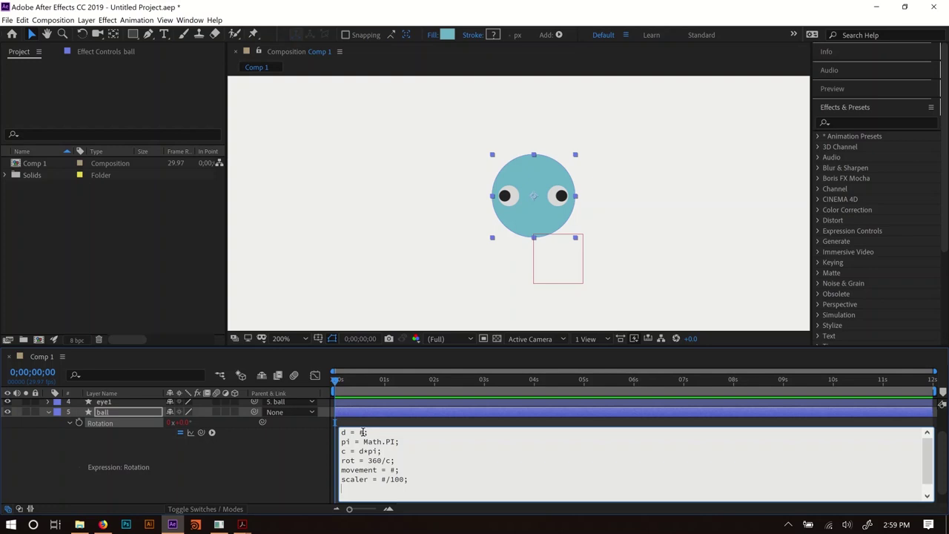
Expand the ball layer's contents down to the Size property of Ellipse Path 1
double_click(361, 432)
left_click(46, 410)
left_click(48, 414)
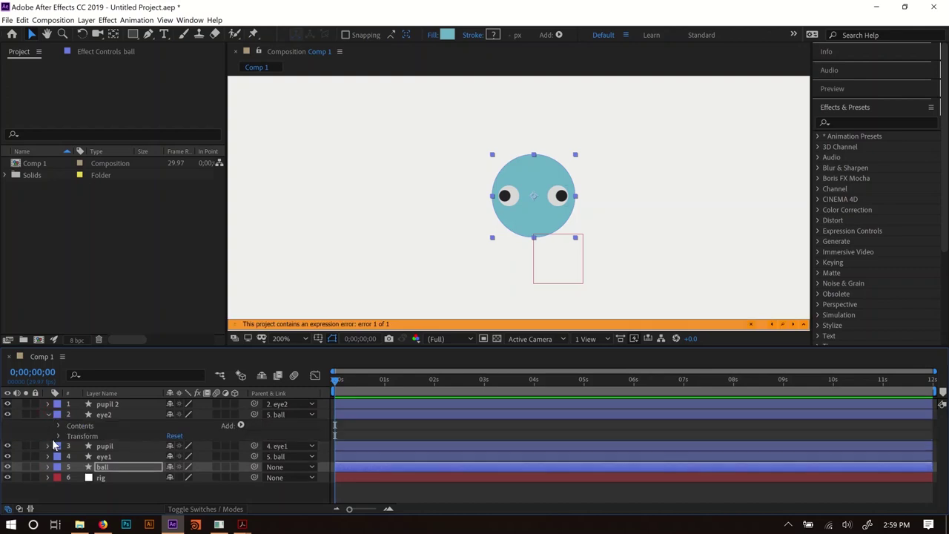
left_click(49, 414)
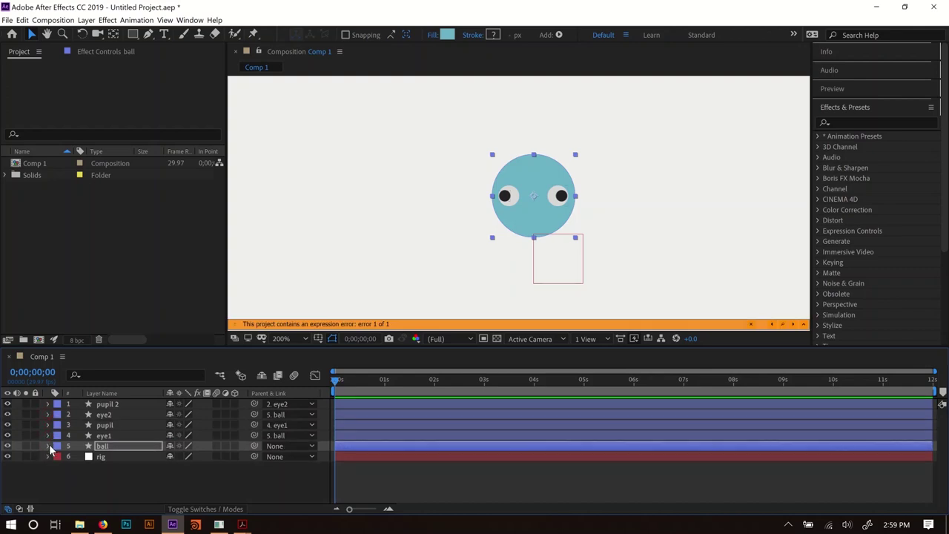
left_click(49, 446)
scroll(63, 430, "down", 2)
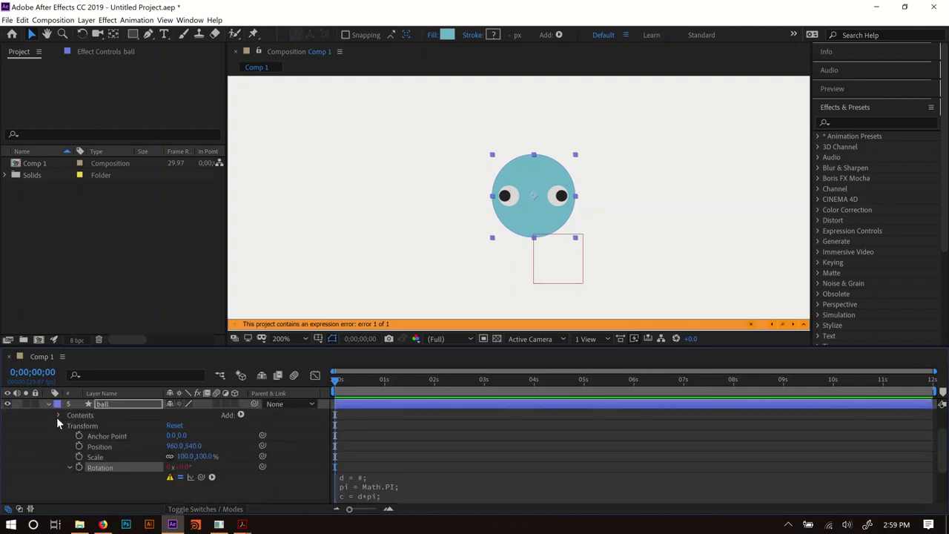
left_click(58, 415)
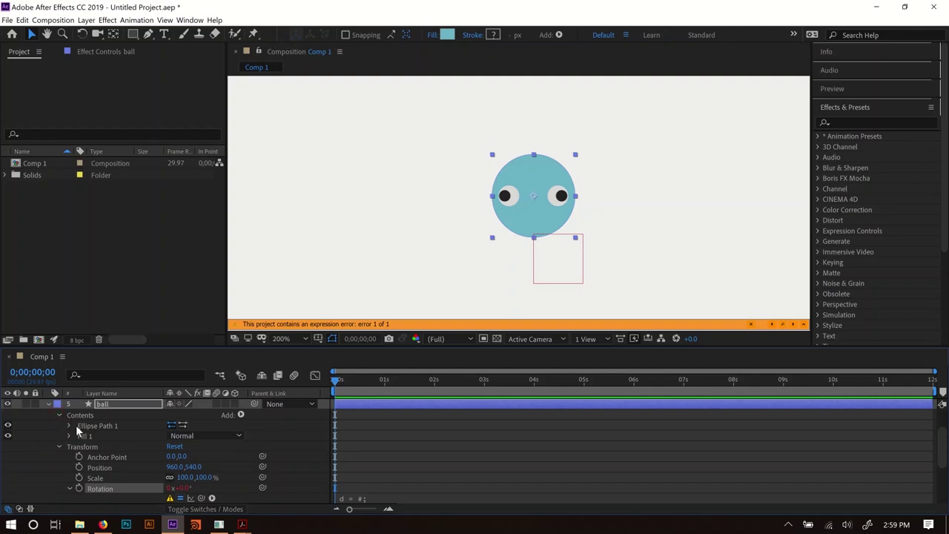
left_click(71, 424)
scroll(131, 435, "down", 2)
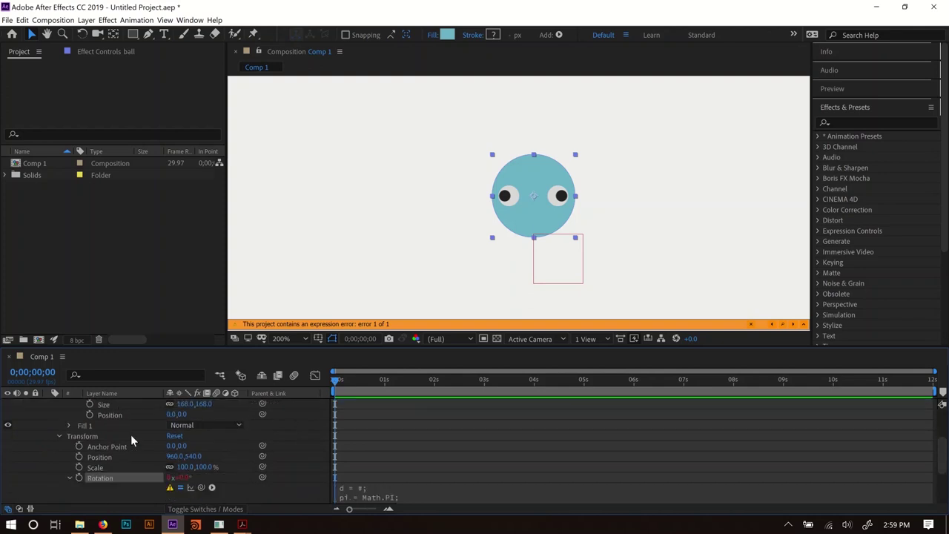
Replace the # placeholder for d with a link to the ellipse's width, content("Ellipse Path 1").size[0]
left_click(369, 487)
double_click(361, 487)
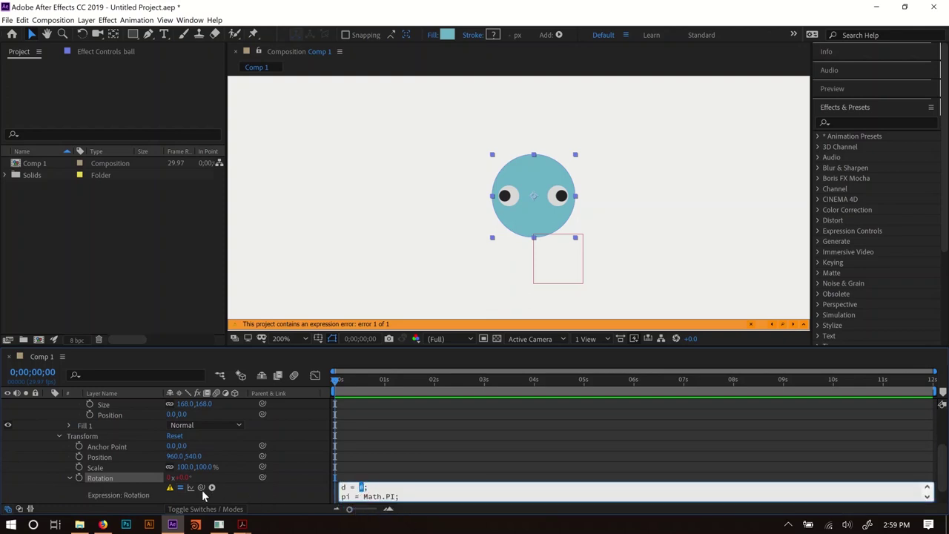
mouse_move(201, 487)
left_mouse_down()
mouse_move(154, 415)
mouse_move(186, 405)
mouse_move(175, 474)
mouse_move(105, 463)
mouse_move(199, 463)
mouse_move(184, 463)
left_mouse_up()
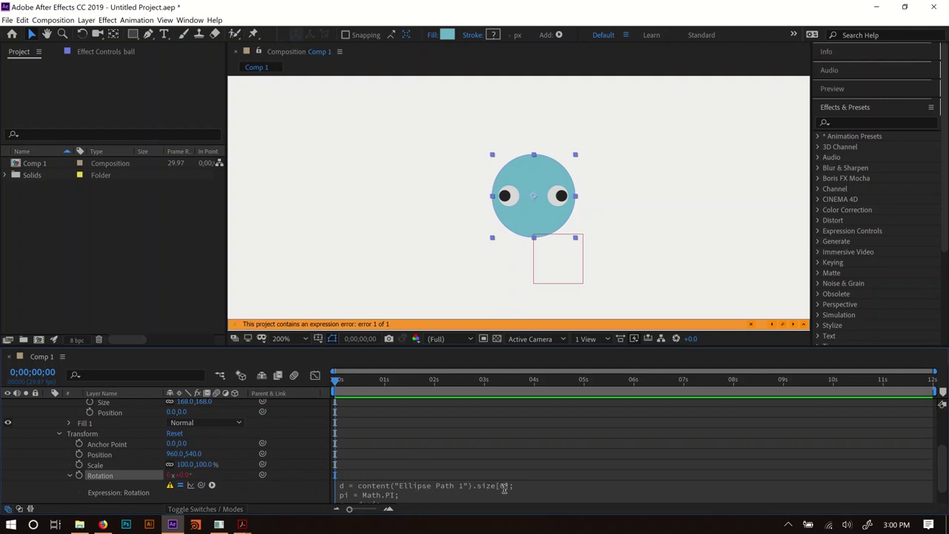
left_click(505, 485)
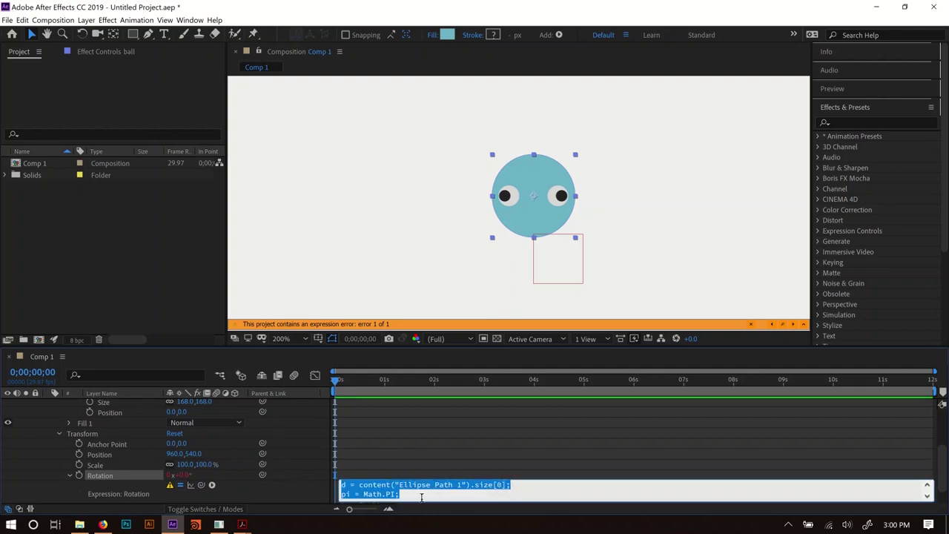
left_click(513, 491)
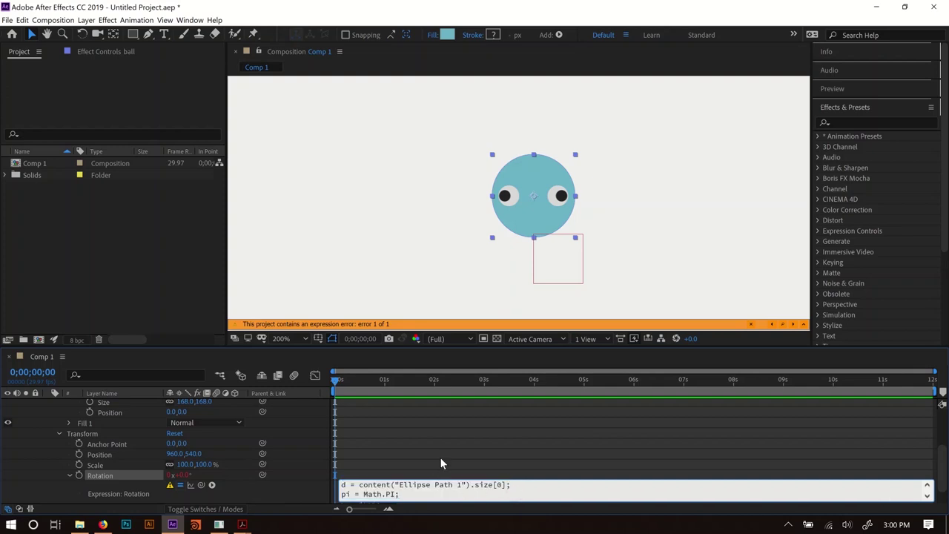
scroll(439, 453, "up", 2)
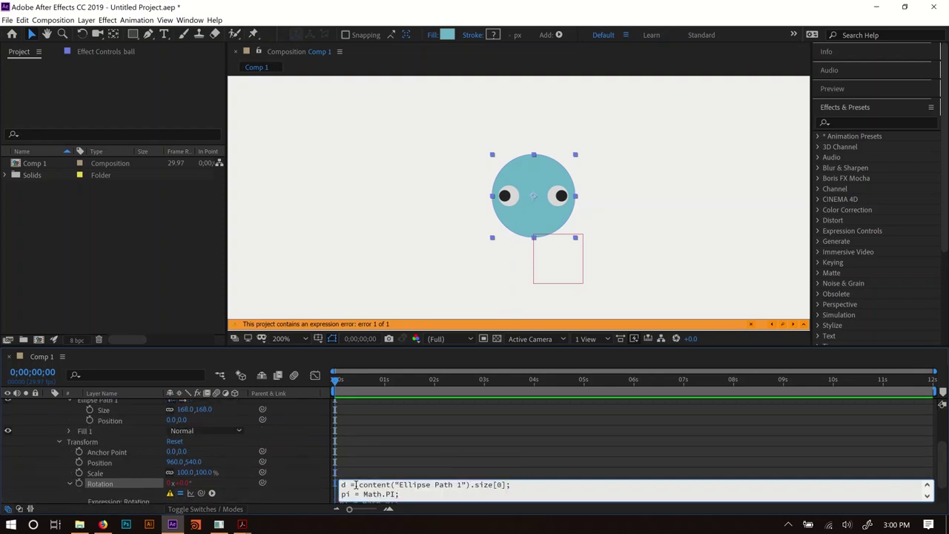
Enlarge the timeline area to fit the full rotation expression, and collapse the ball layer's properties
scroll(336, 489, "down", 2)
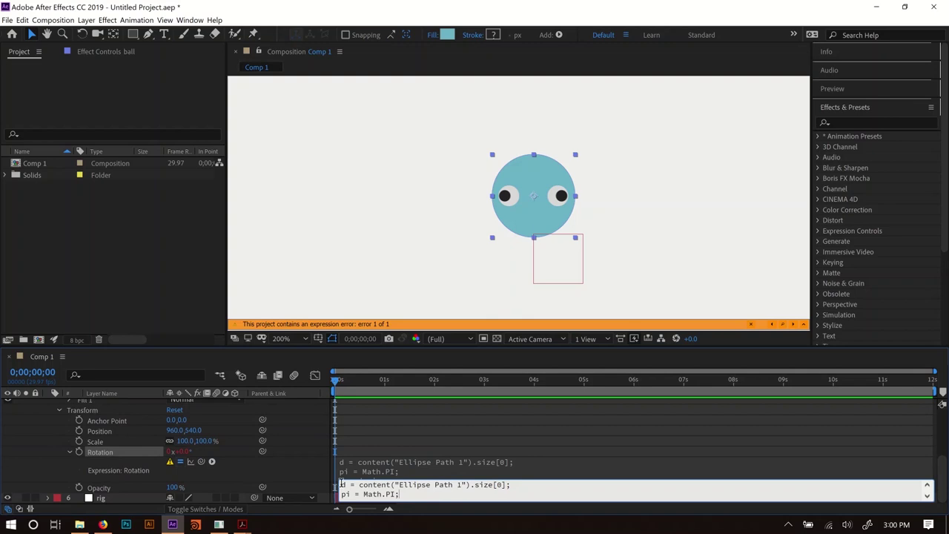
left_click_drag(358, 346, 360, 269)
left_click(388, 465)
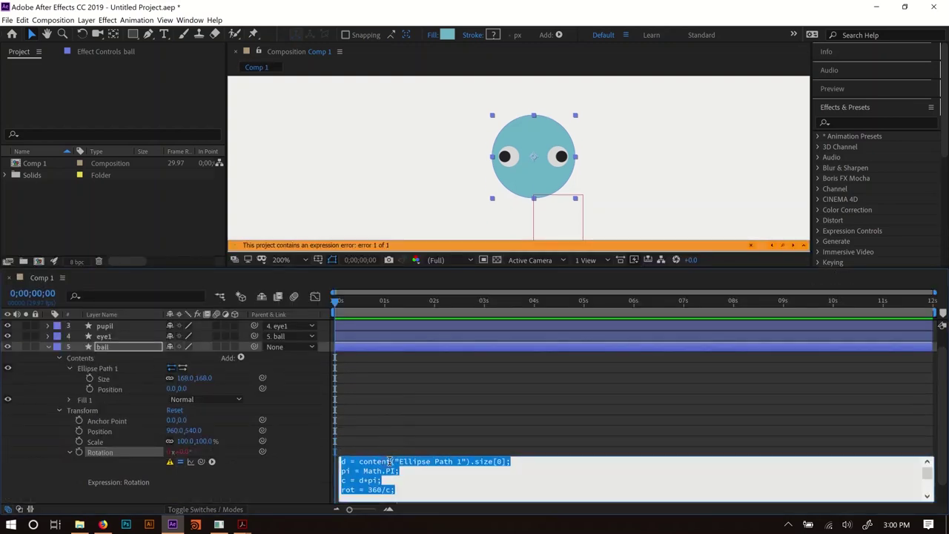
left_click(49, 343)
left_click(49, 346)
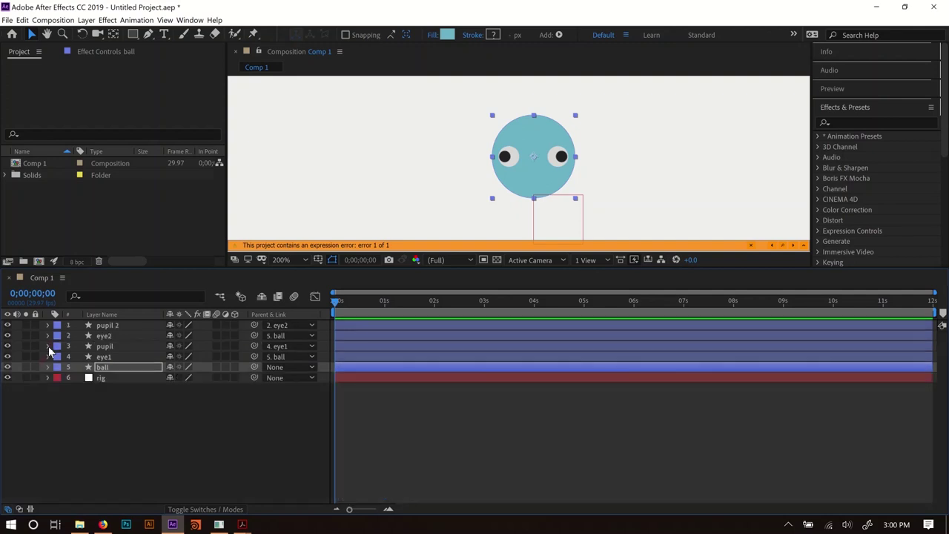
Reveal only the Position and Scale properties of the rig null
left_click(118, 378)
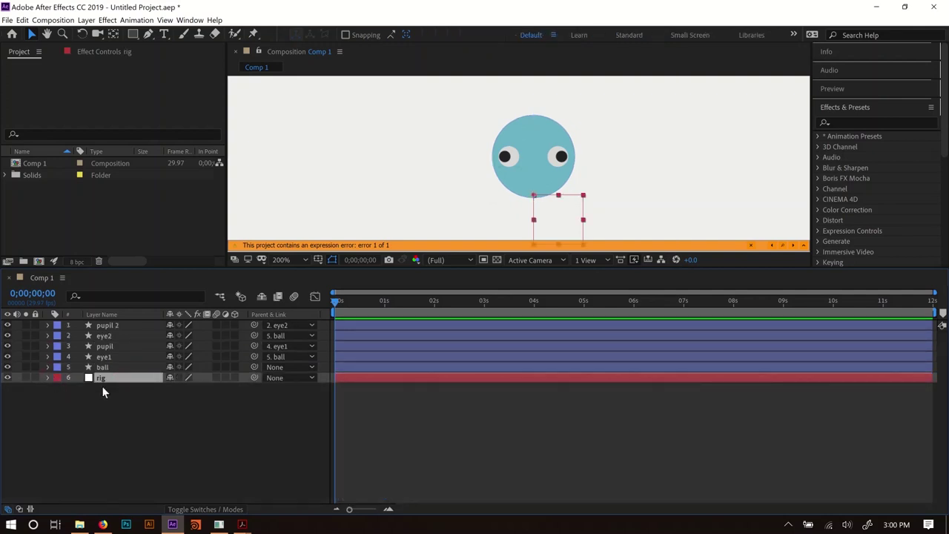
key("p")
key("shift+s")
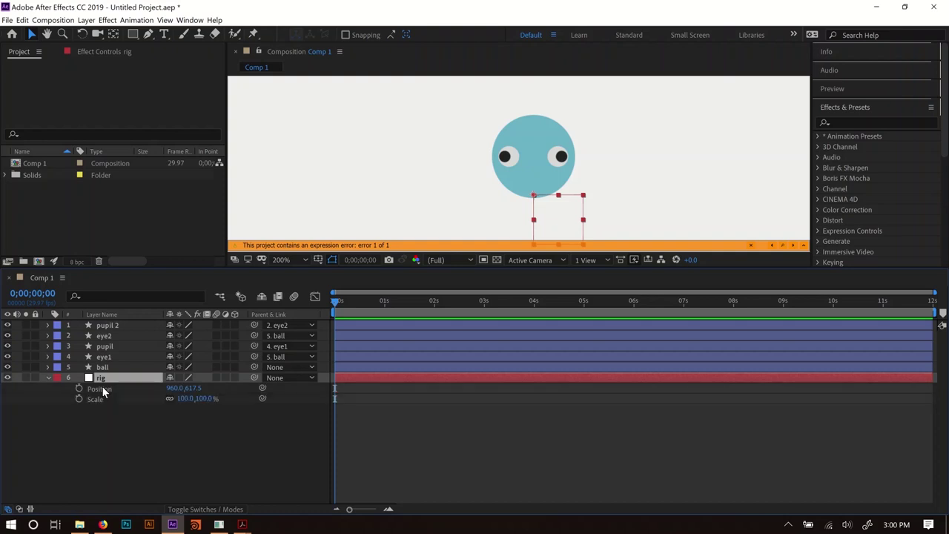
Show only the Rotation property with its expression on the ball layer, keeping the rig's properties in view
left_click(44, 368)
left_click(47, 367)
scroll(104, 367, "down", 1)
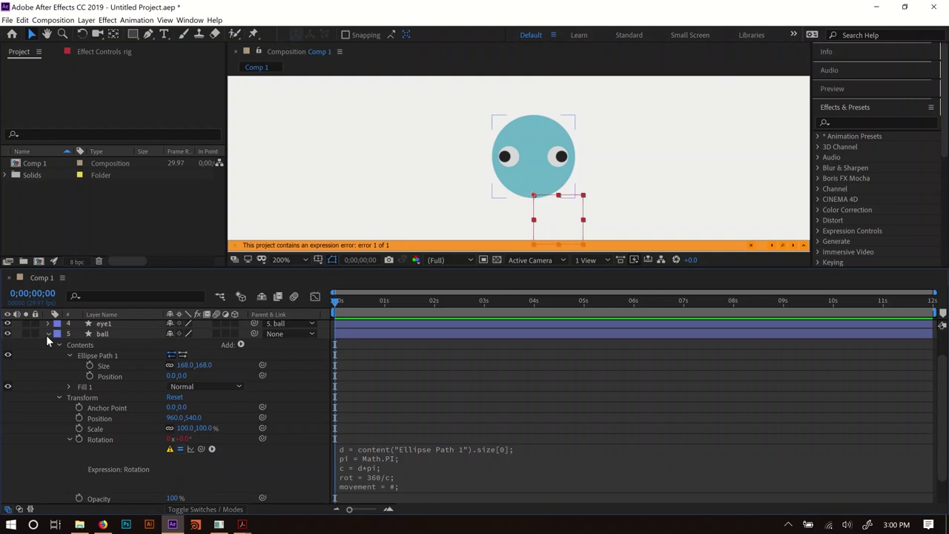
left_click(46, 335)
left_click(106, 369)
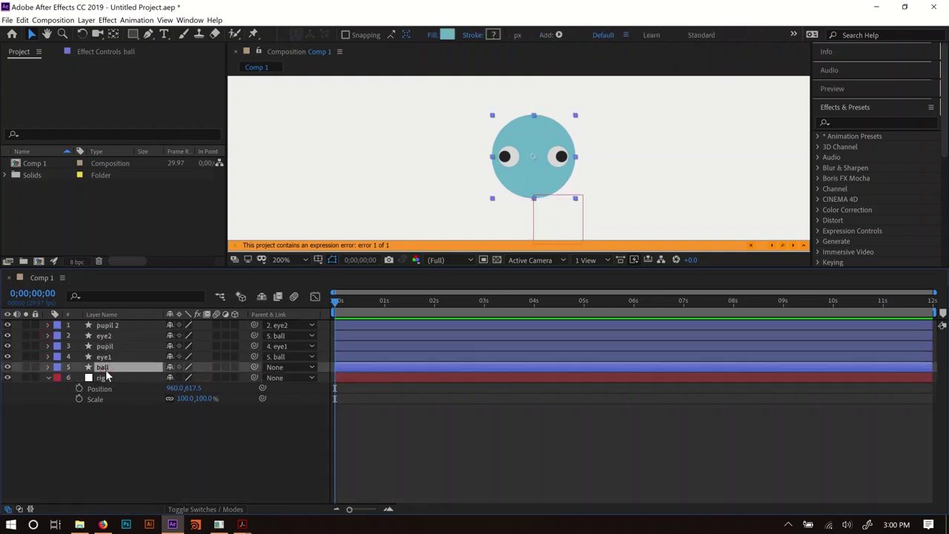
key("r")
left_click(69, 378)
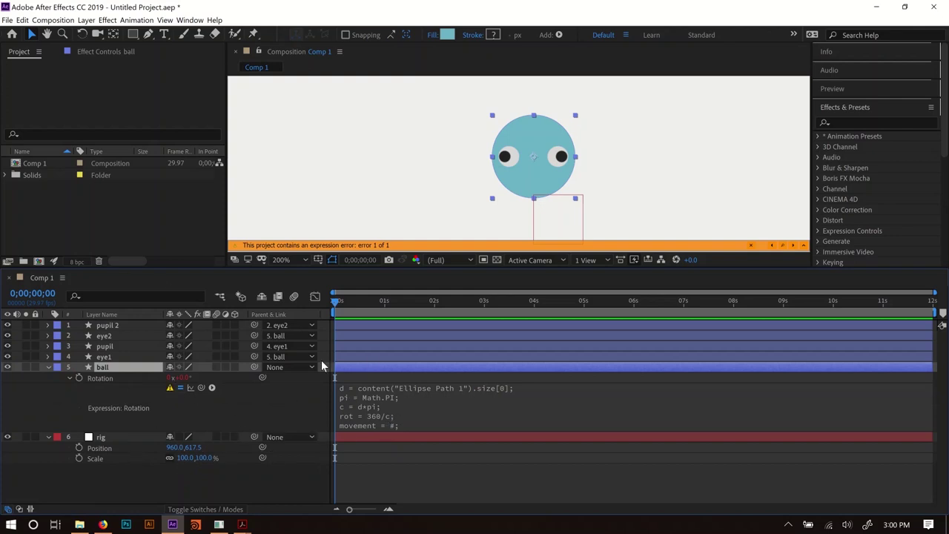
Replace the # placeholder for movement with a link to the rig's X position, thisComp.layer("rig").transform.position[0]
left_click(389, 412)
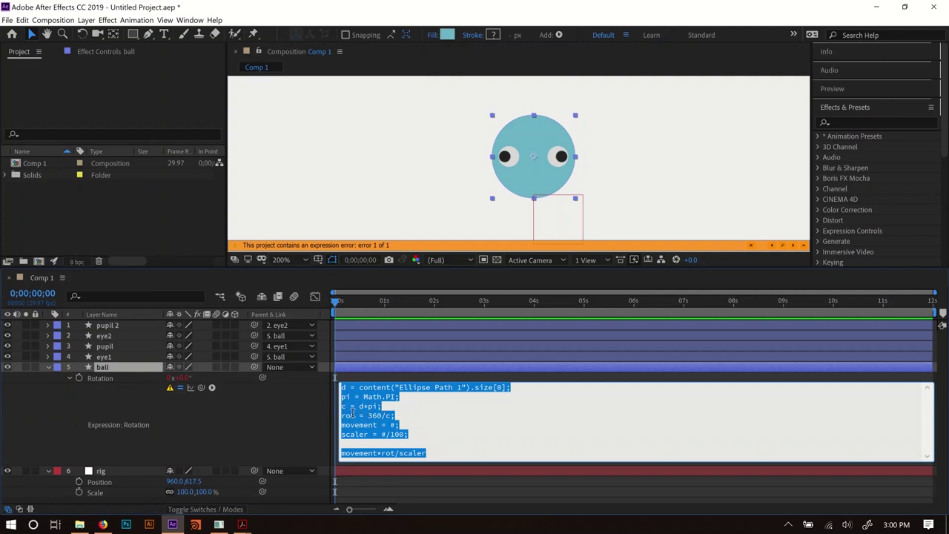
double_click(394, 424)
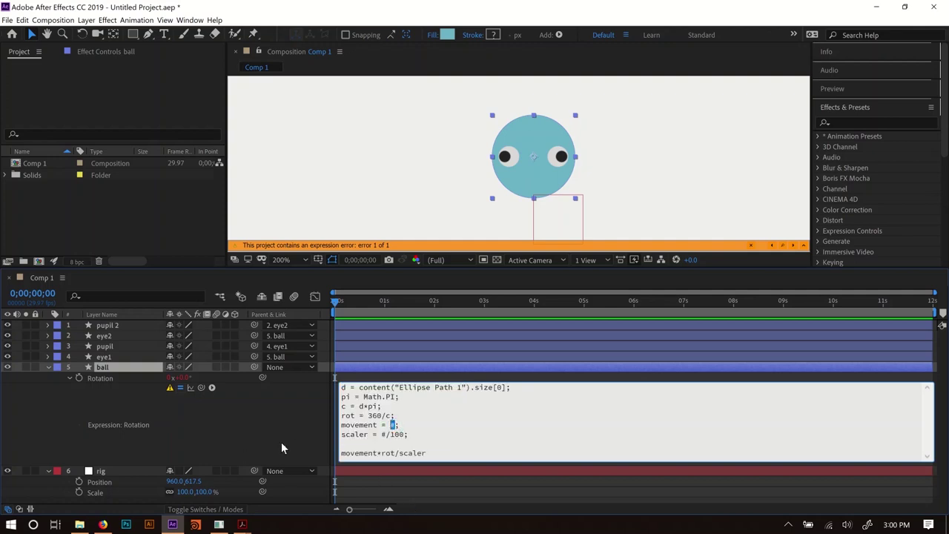
left_click_drag(188, 450, 174, 481)
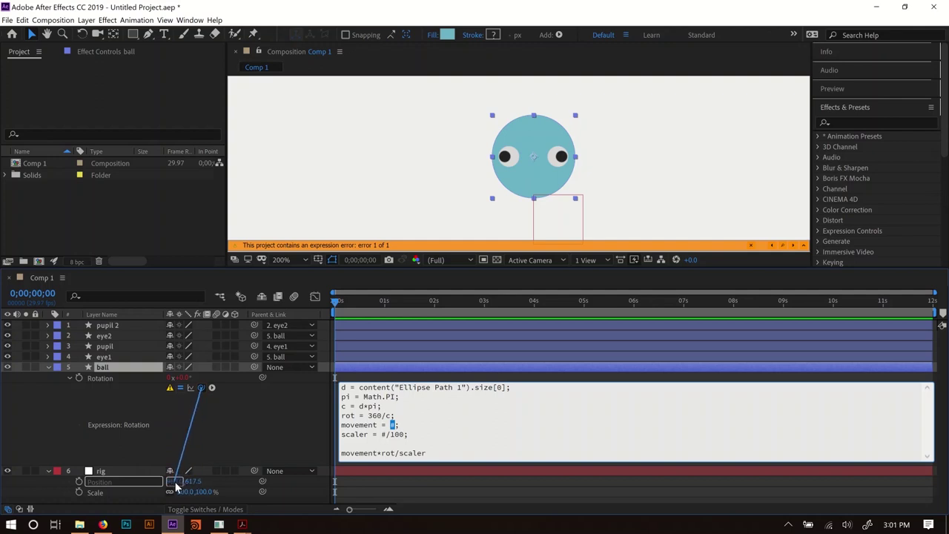
left_click_drag(174, 481, 174, 482)
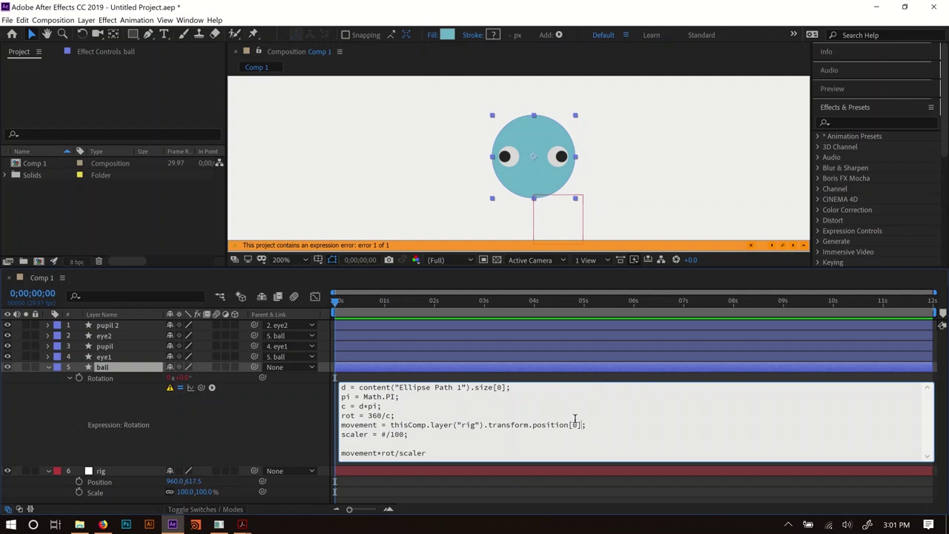
Replace the # placeholder for scaler with a link to the rig's X scale, thisComp.layer("rig").transform.scale[0], and apply the expression
double_click(385, 436)
key("ctrl+a")
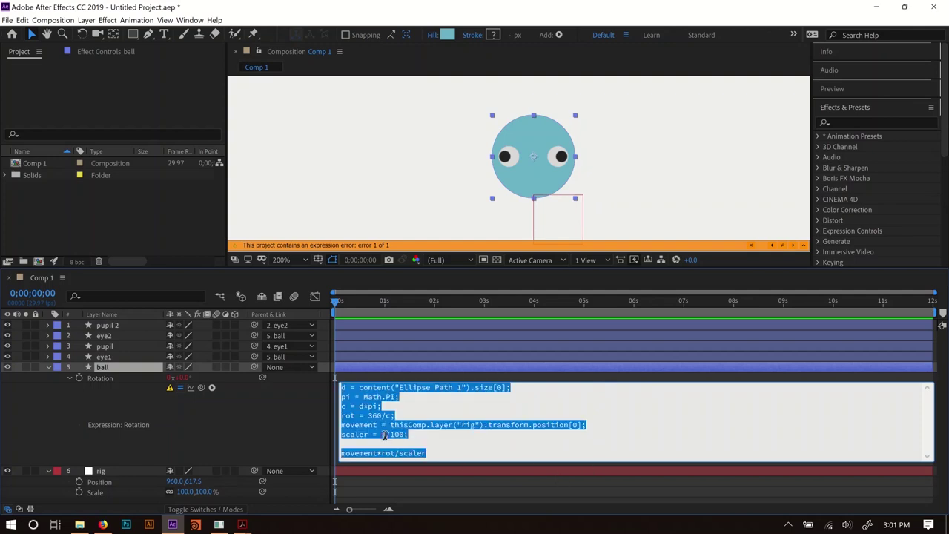
left_click(385, 436)
double_click(382, 435)
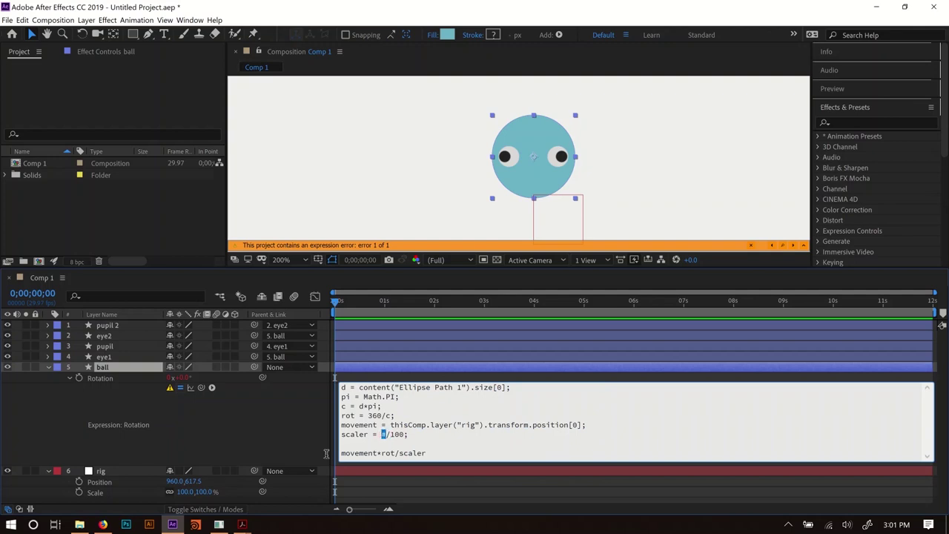
left_click_drag(201, 388, 189, 495)
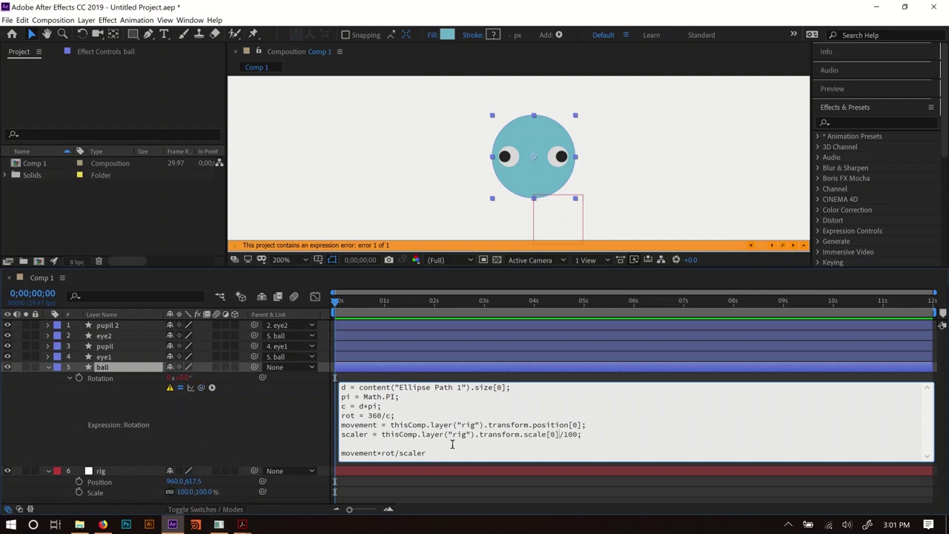
left_click(290, 432)
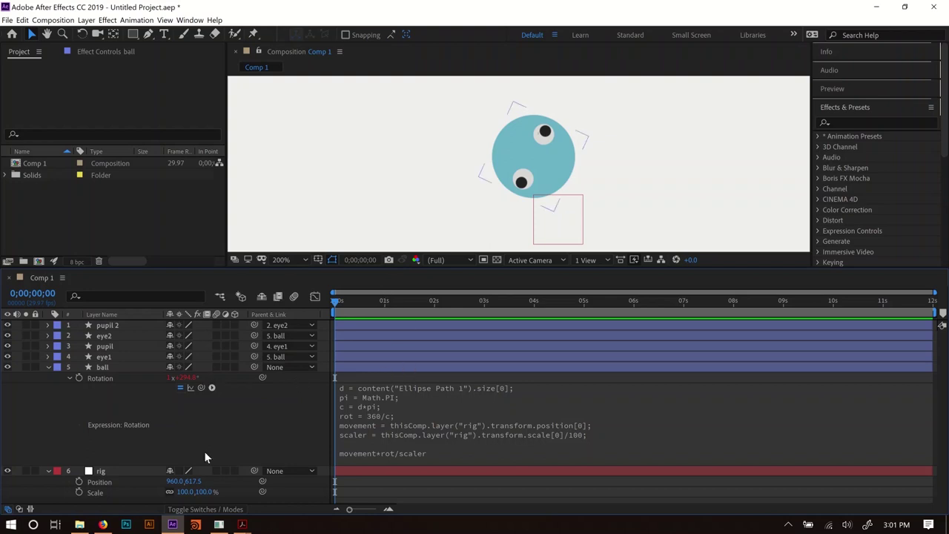
Test the rotation by shifting the rig null's X position, and parent the ball layer to the rig null
mouse_move(177, 483)
left_mouse_down()
mouse_move(242, 482)
mouse_move(173, 480)
mouse_move(174, 470)
left_mouse_up()
left_click(123, 367)
left_click(123, 368)
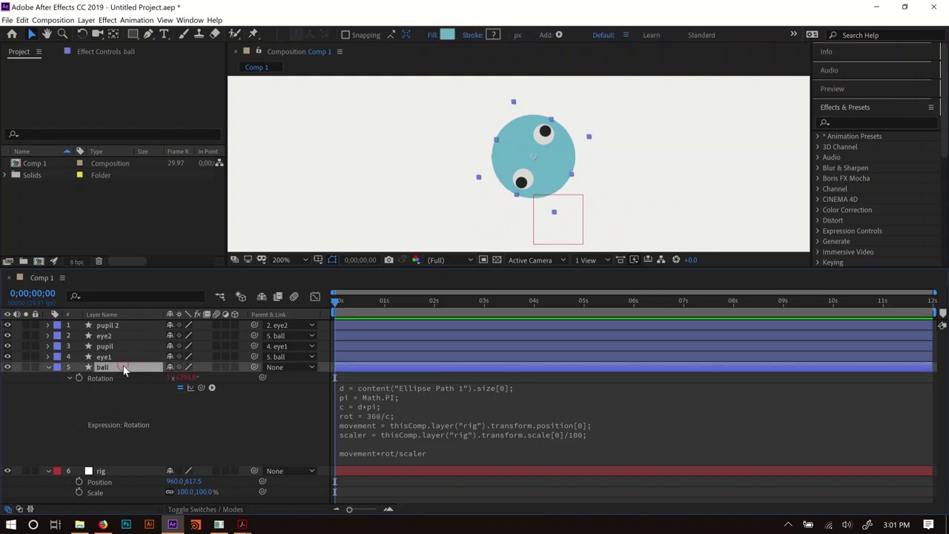
left_click(310, 368)
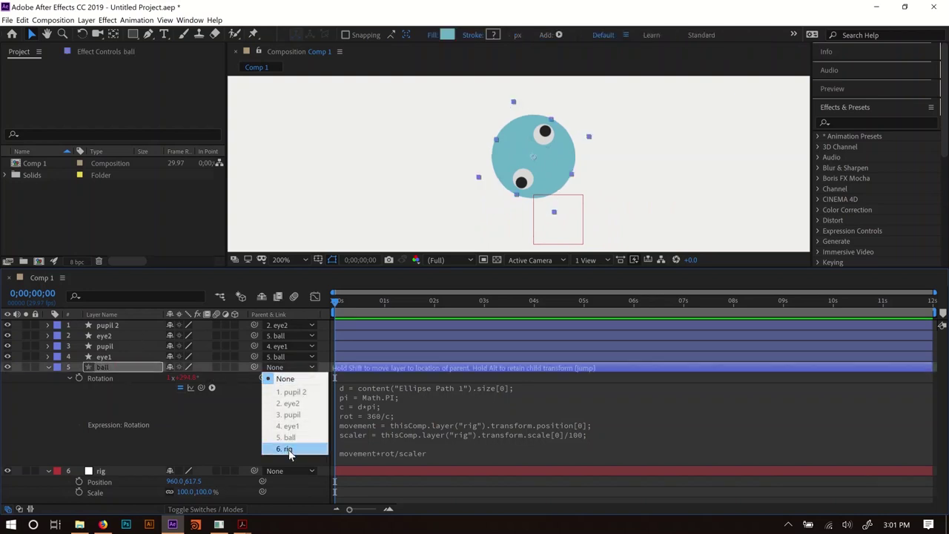
left_click(288, 450)
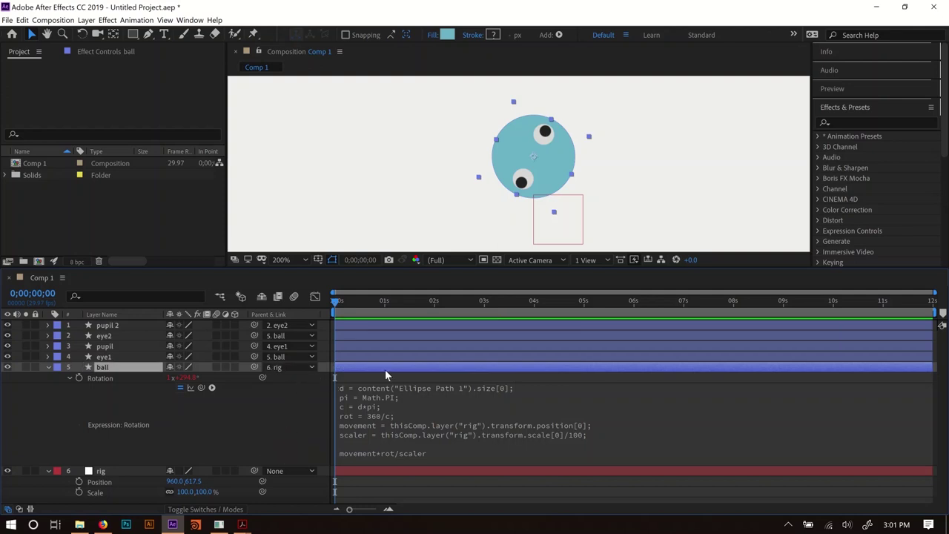
Move the rig null horizontally to X position 1037 to test the roll, and collapse the ball layer
left_click_drag(188, 482, 206, 466)
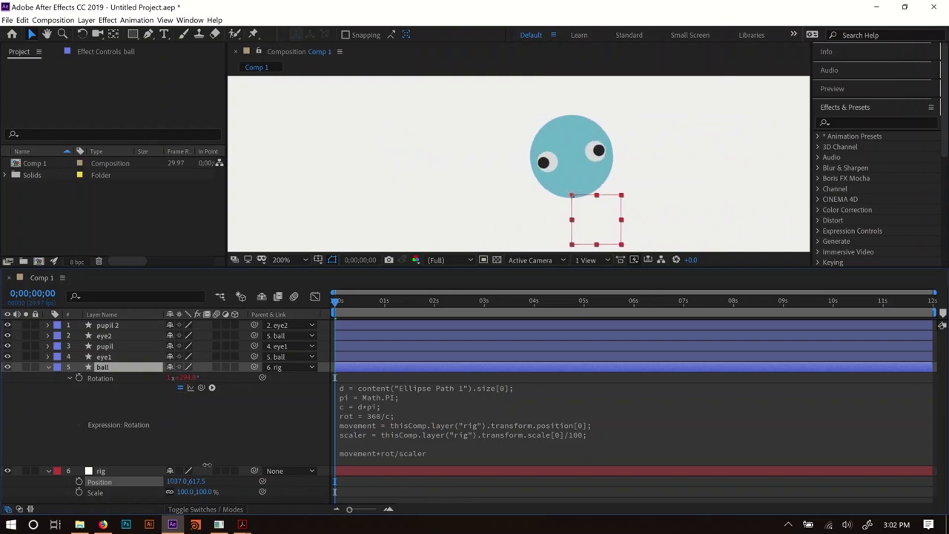
left_click(207, 467)
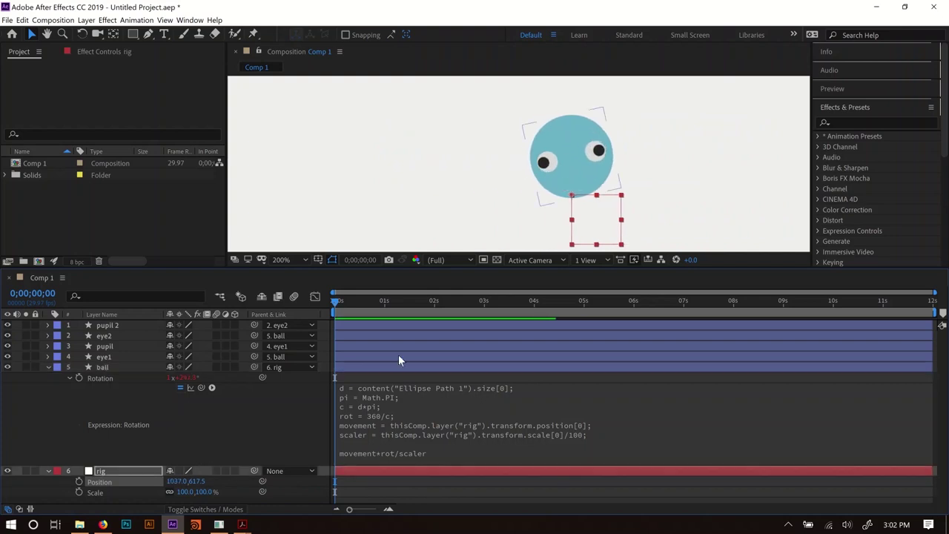
left_click(49, 367)
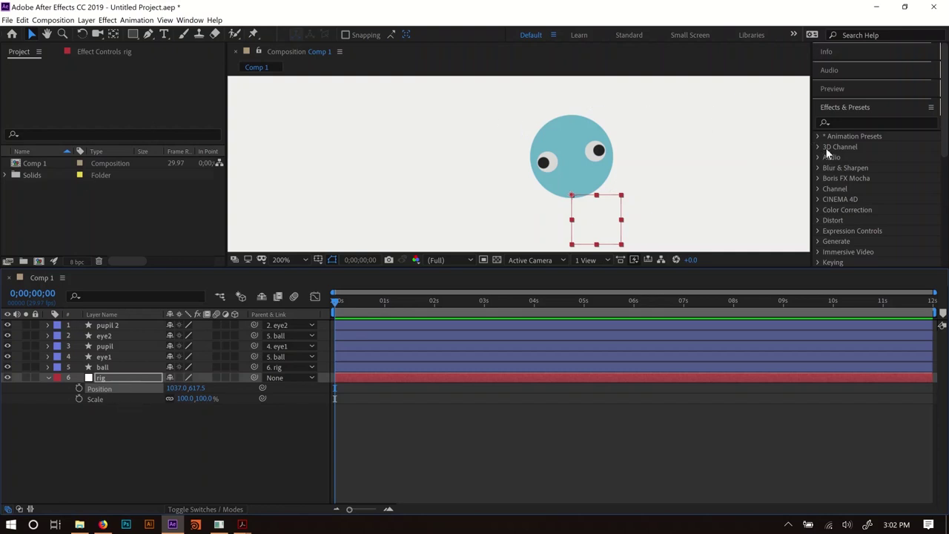
Find the Slider Control effect and add it twice to the rig null
left_click(860, 123)
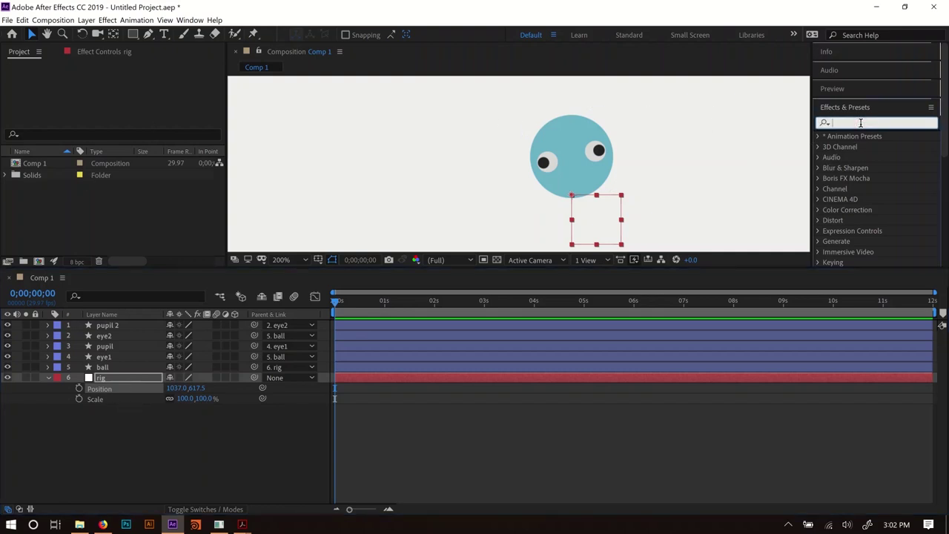
type("slider")
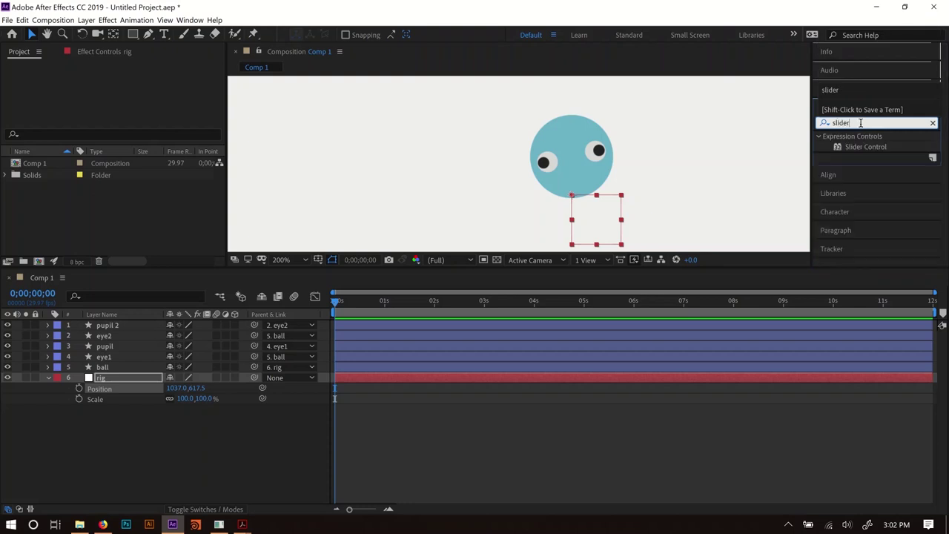
left_click_drag(868, 148, 111, 377)
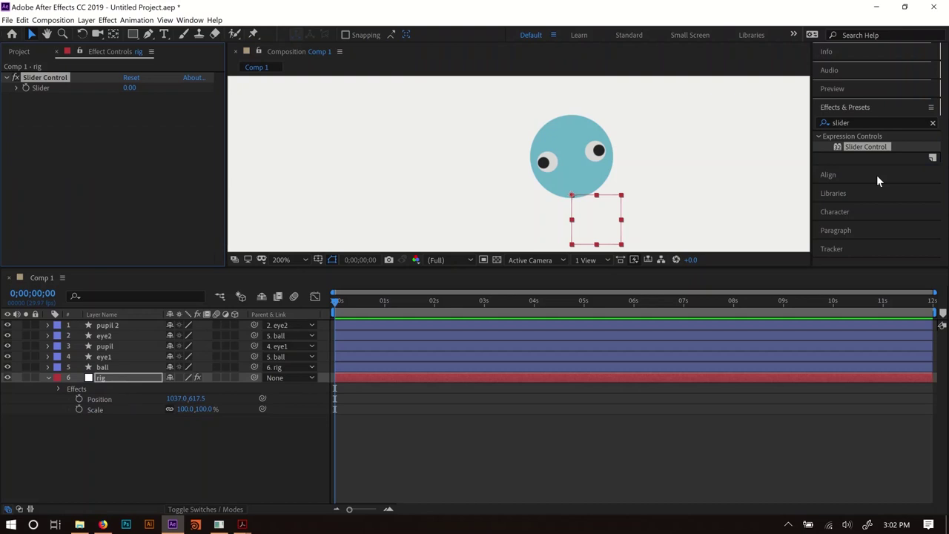
left_click(129, 378)
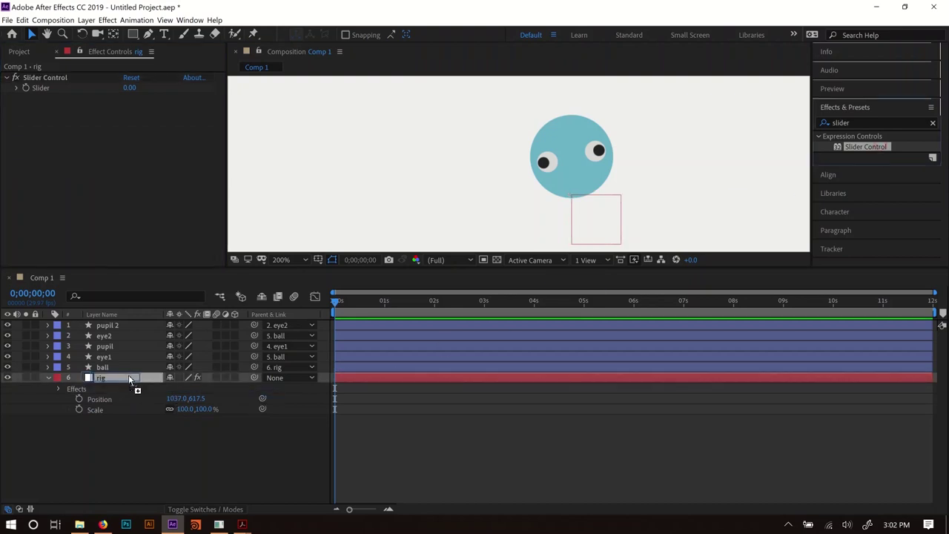
left_click_drag(128, 378, 128, 378)
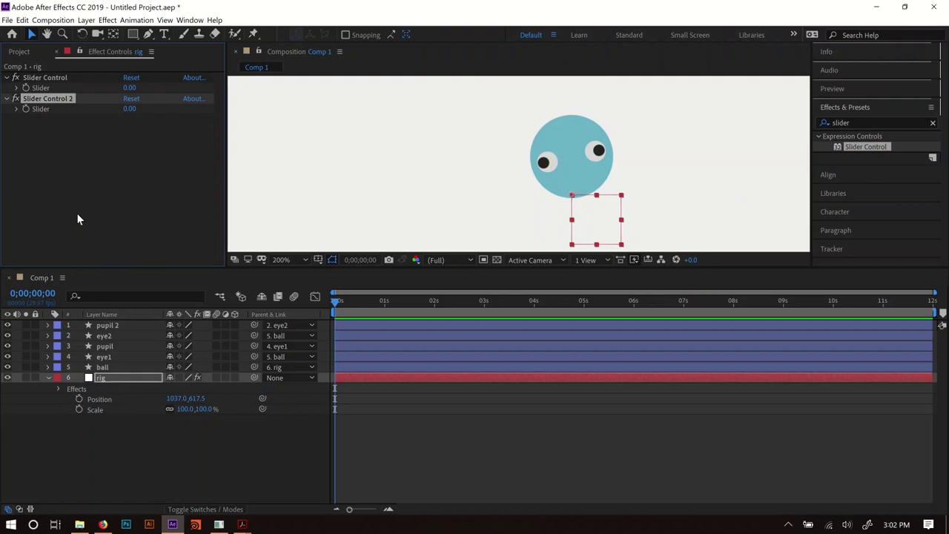
Rename the rig's first slider control to squashX
left_click(48, 78)
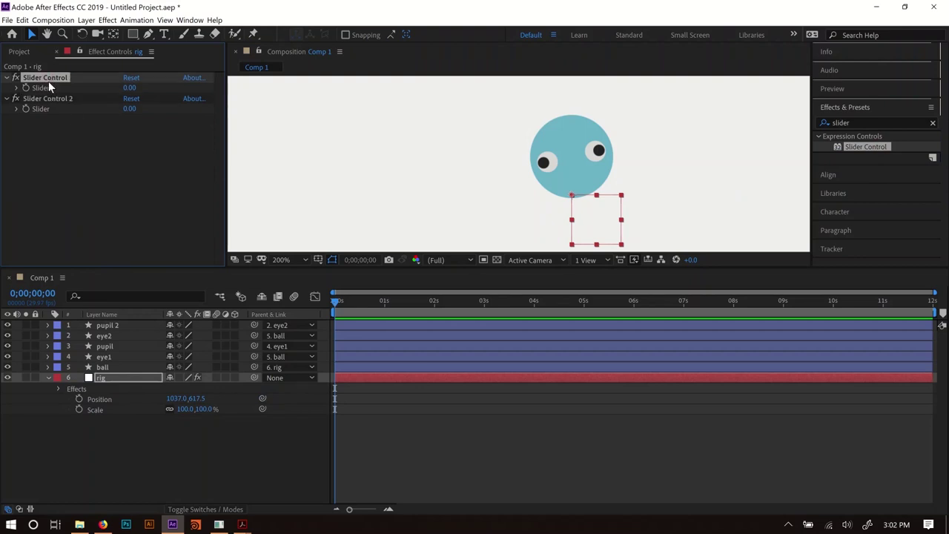
key("Return")
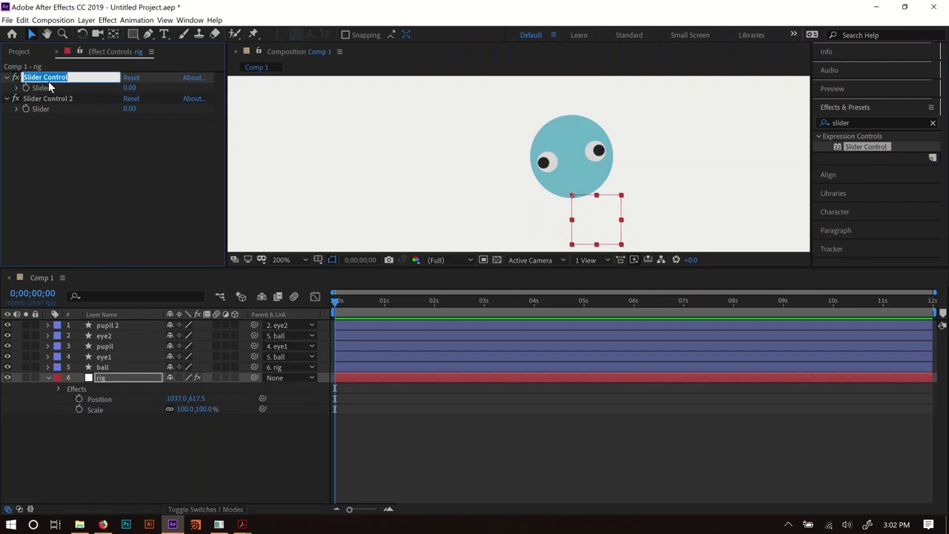
type("squ")
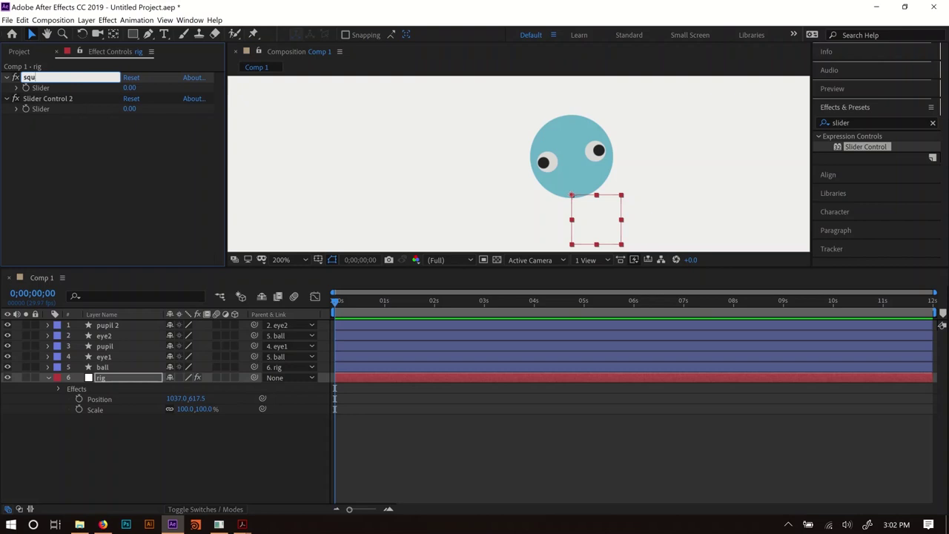
type("ashX")
key("Return")
Rename the rig's second slider control to squashY
left_click(51, 97)
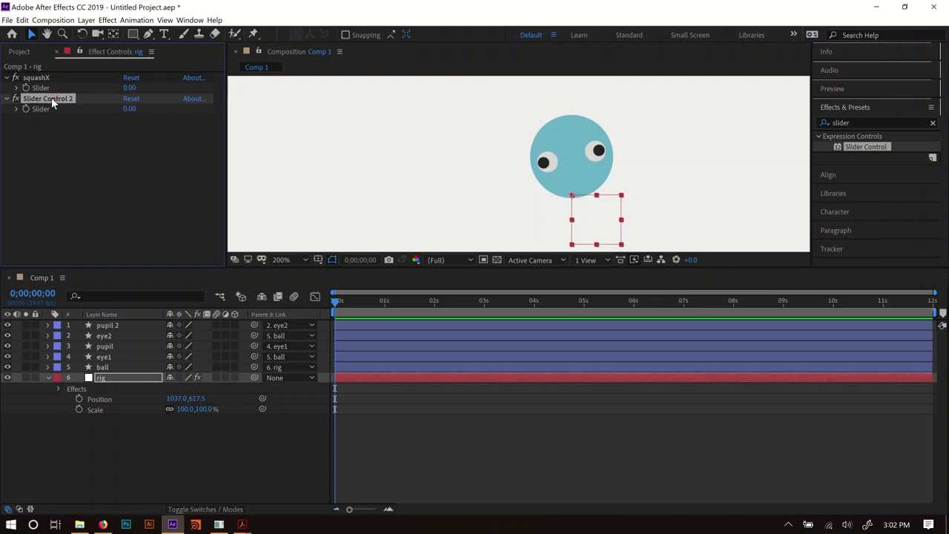
key("Return")
type("squash")
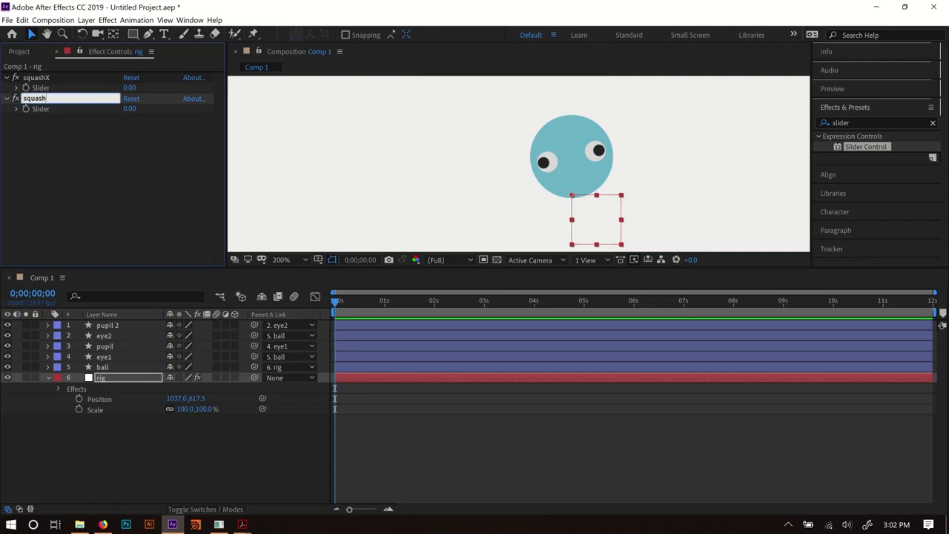
type("Y")
key("Return")
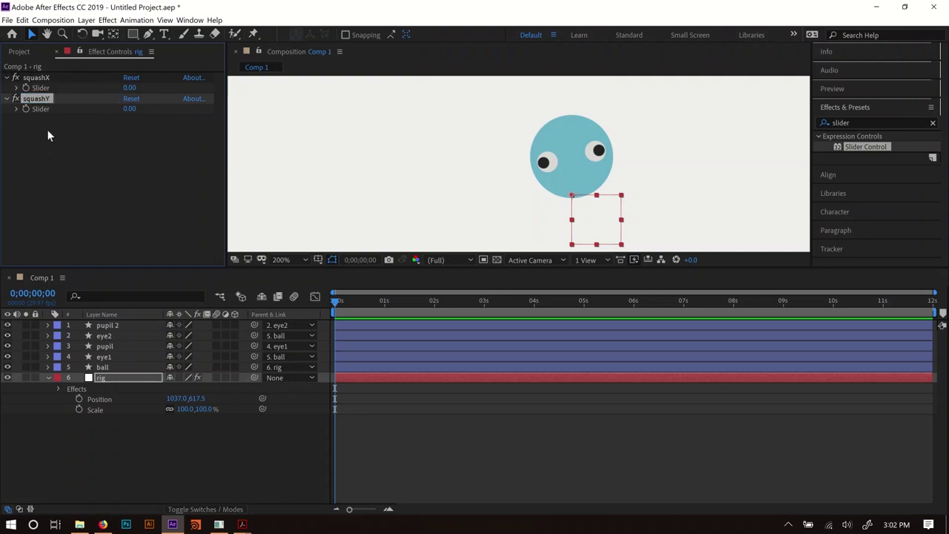
Unlink the constrained proportions of the rig null's Scale property
left_click(72, 183)
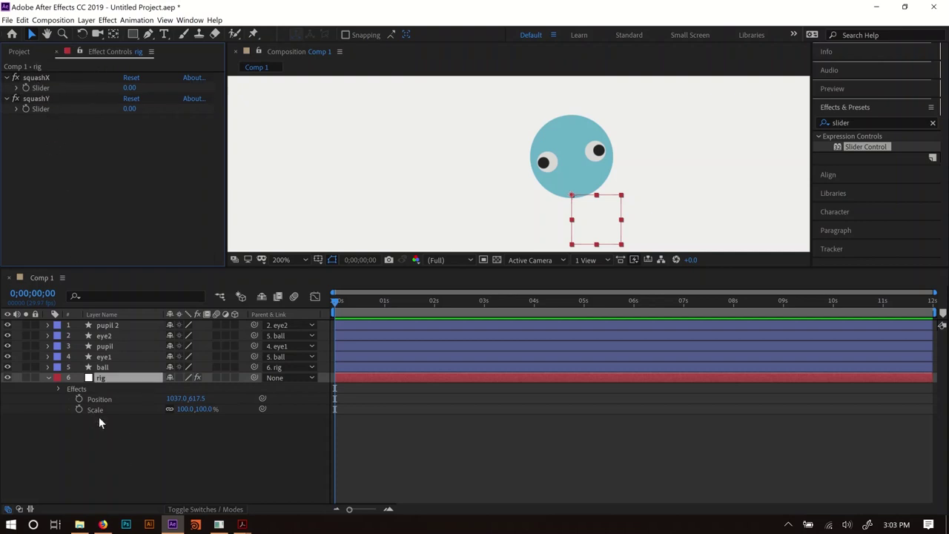
left_click(169, 408)
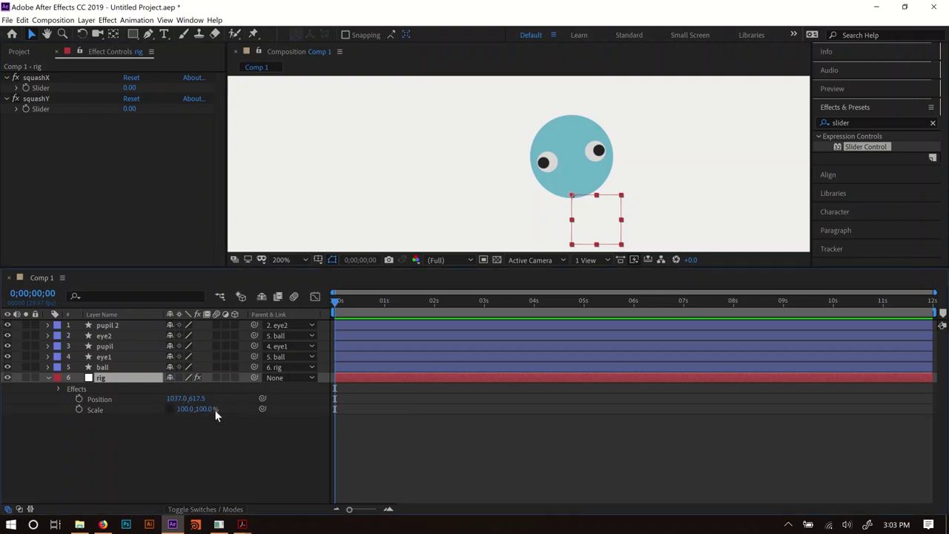
Try scaling the rig null on one axis with the proportions unlinked, and reset the value to 100%
left_click_drag(207, 414, 180, 431)
left_click(202, 409)
type("100")
left_click(172, 439)
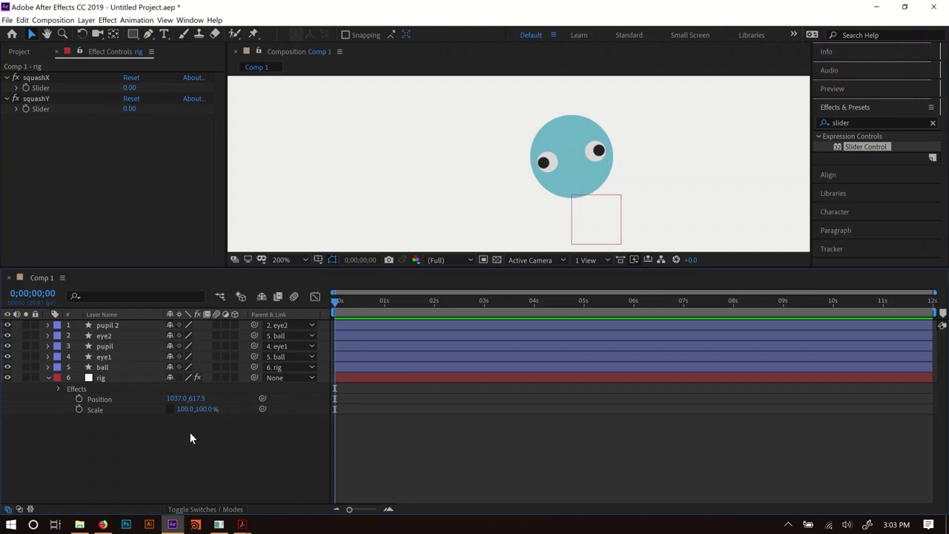
Enable an expression on the rig null's Scale, replacing the default code with empty variable lines for x and y
left_click(78, 410, "alt")
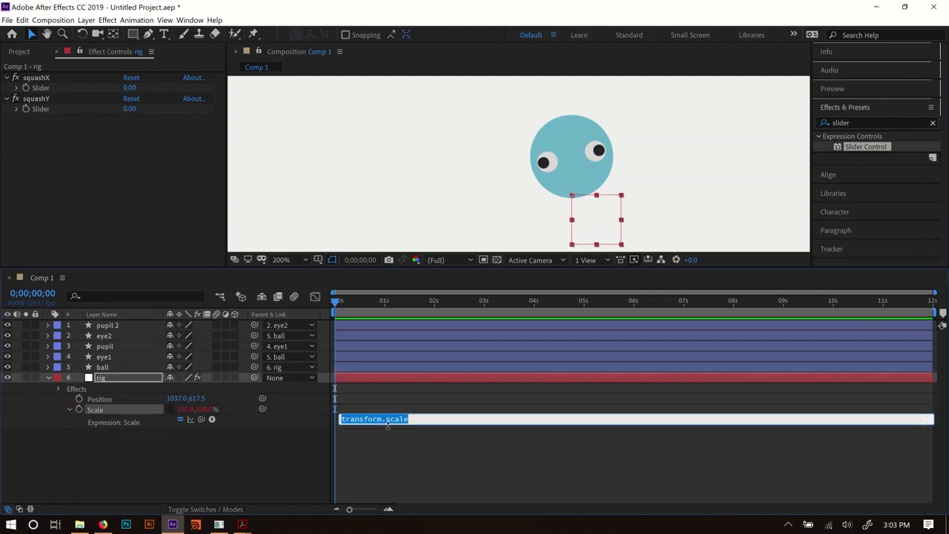
left_click_drag(361, 427, 364, 478)
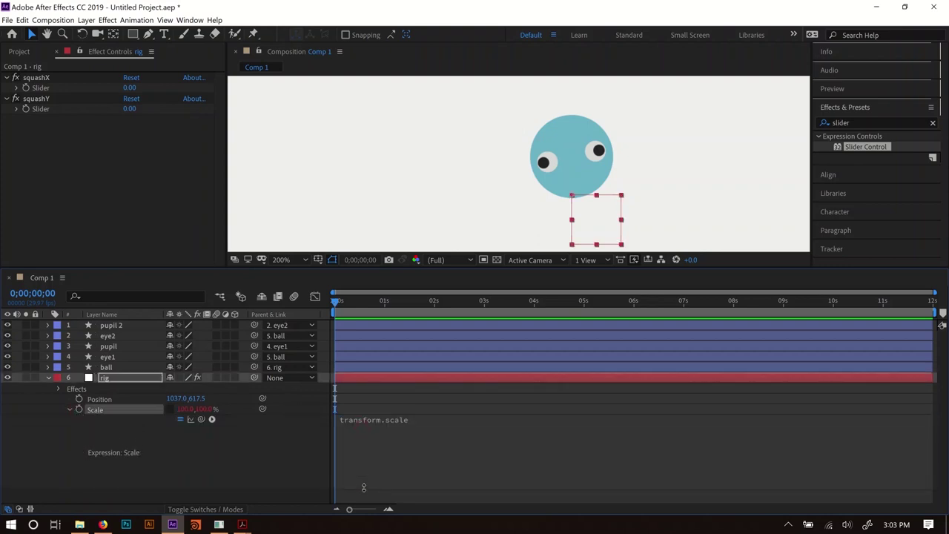
left_click(385, 426)
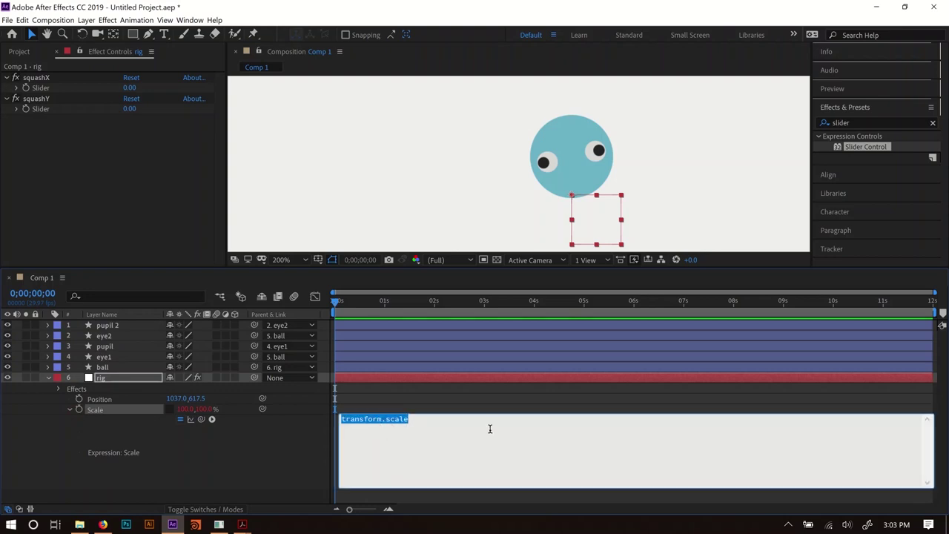
key("BackSpace")
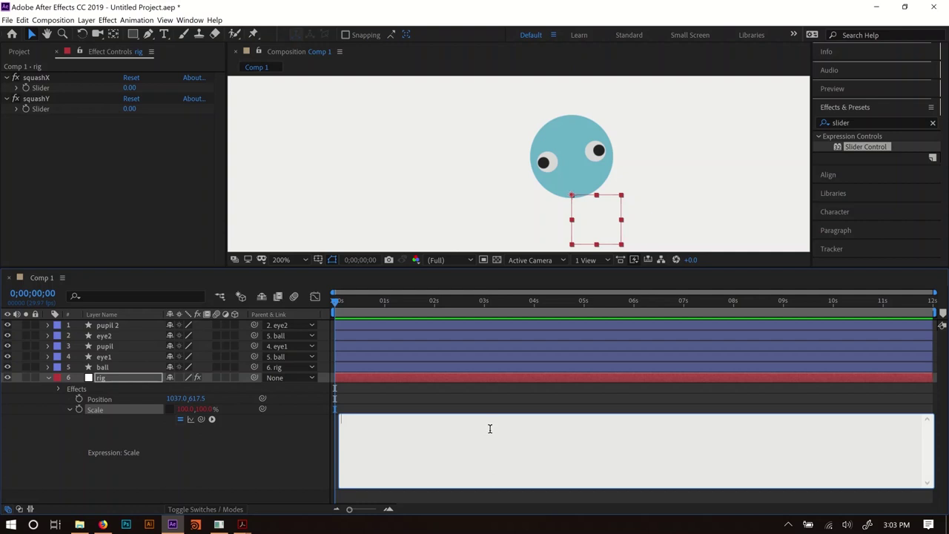
type("x = ;")
key("Return")
type("y = ;")
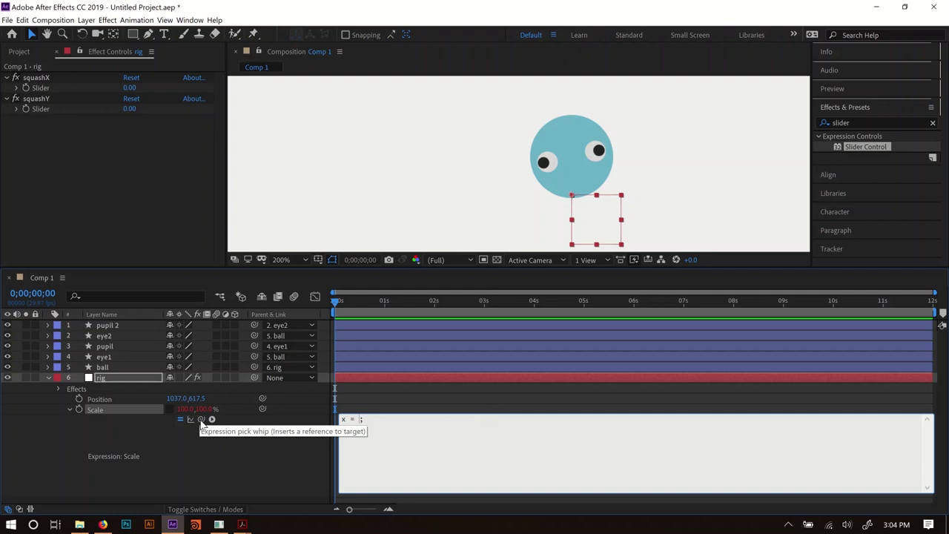
Link x to the squashX slider and y to the squashY slider, and end the Scale expression with [x,y]
left_click_drag(202, 419, 45, 90)
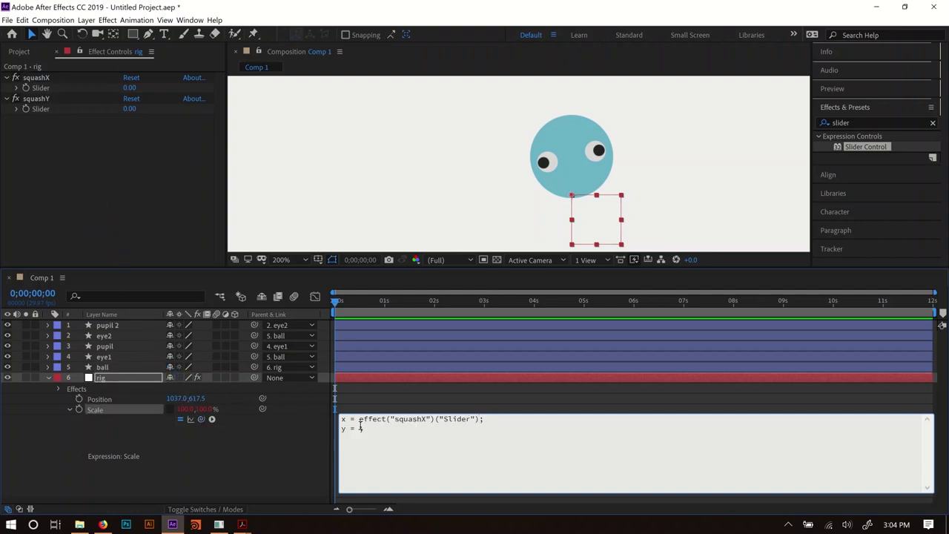
left_click_drag(201, 419, 42, 106)
key("Return")
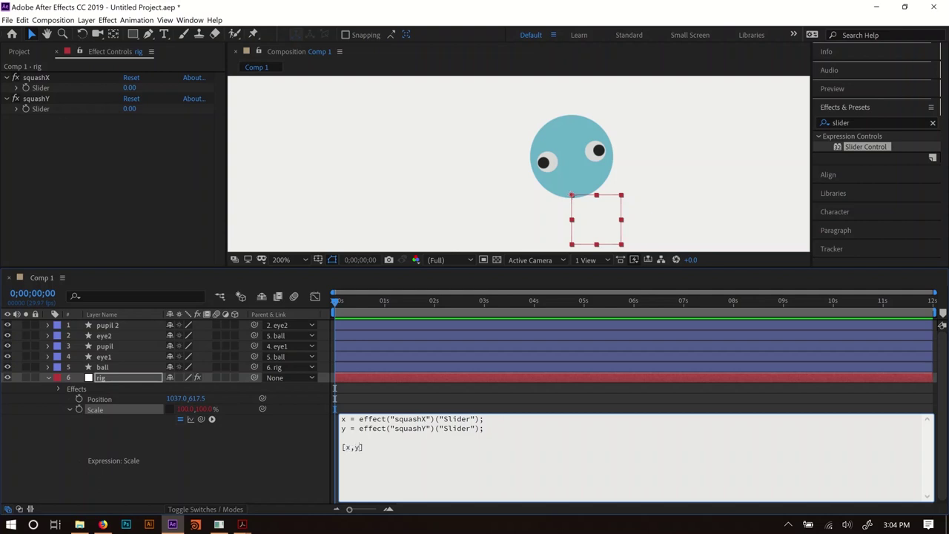
left_click(284, 463)
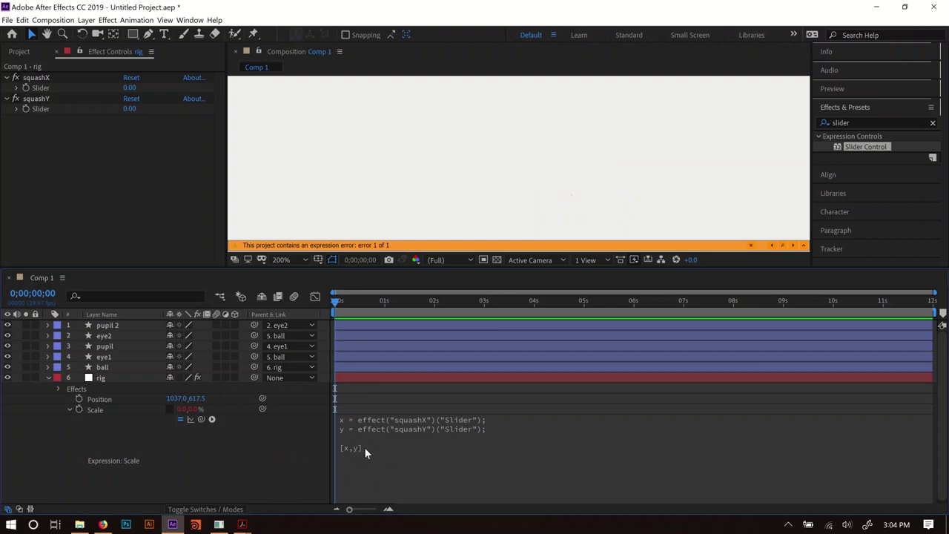
Collapse the rig layer's properties and set both the squashX and squashY sliders to 100
mouse_move(338, 302)
left_mouse_down()
mouse_move(394, 303)
mouse_move(335, 303)
left_mouse_up()
left_click_drag(486, 315, 310, 329)
left_click(47, 377)
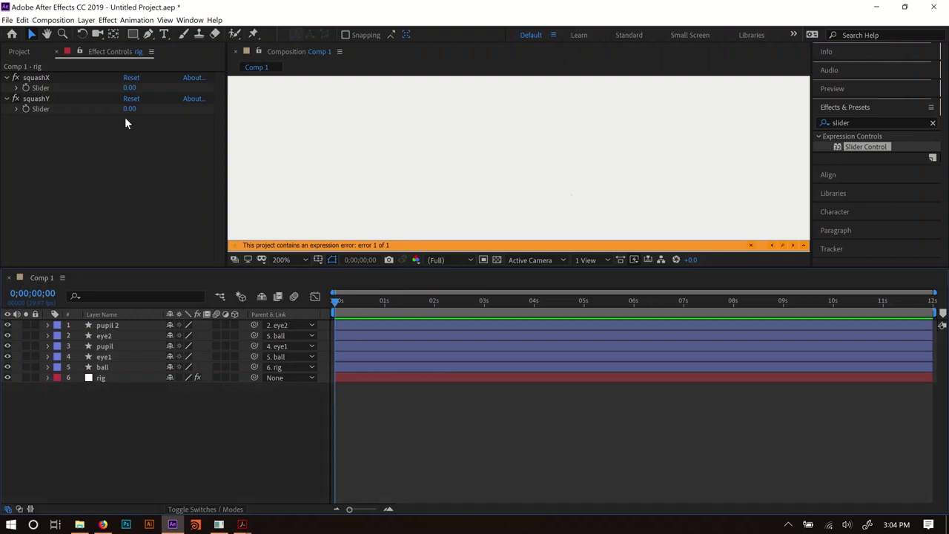
left_click_drag(129, 88, 201, 98)
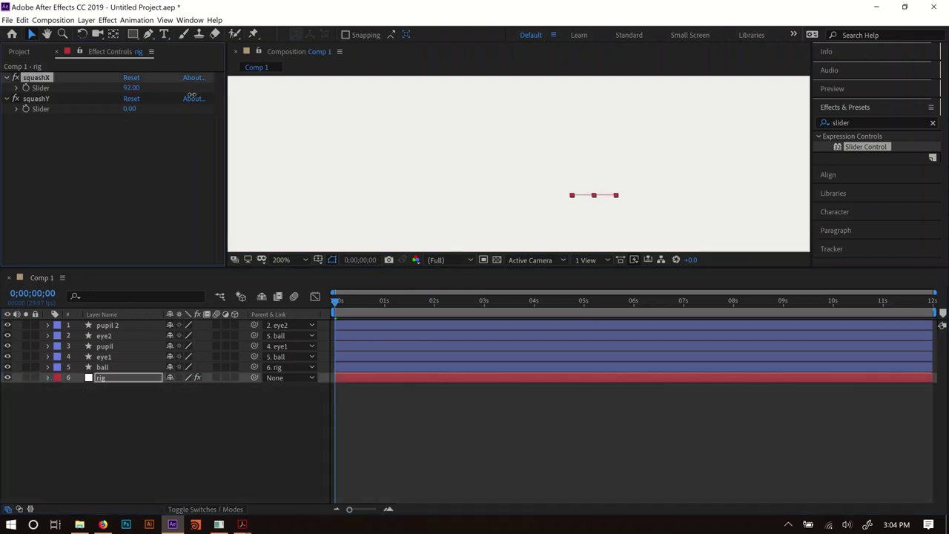
left_click_drag(129, 108, 209, 126)
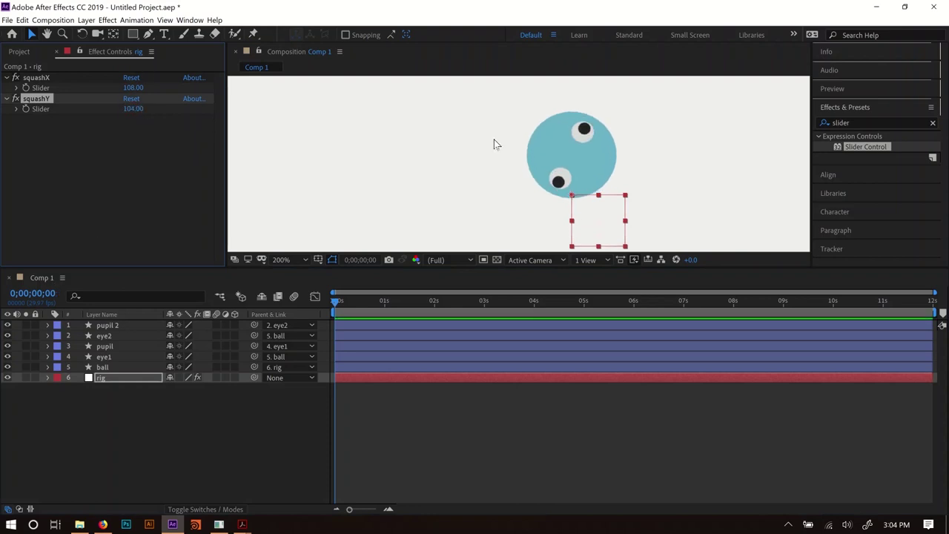
left_click(141, 86)
type("100")
key("Tab")
type("100")
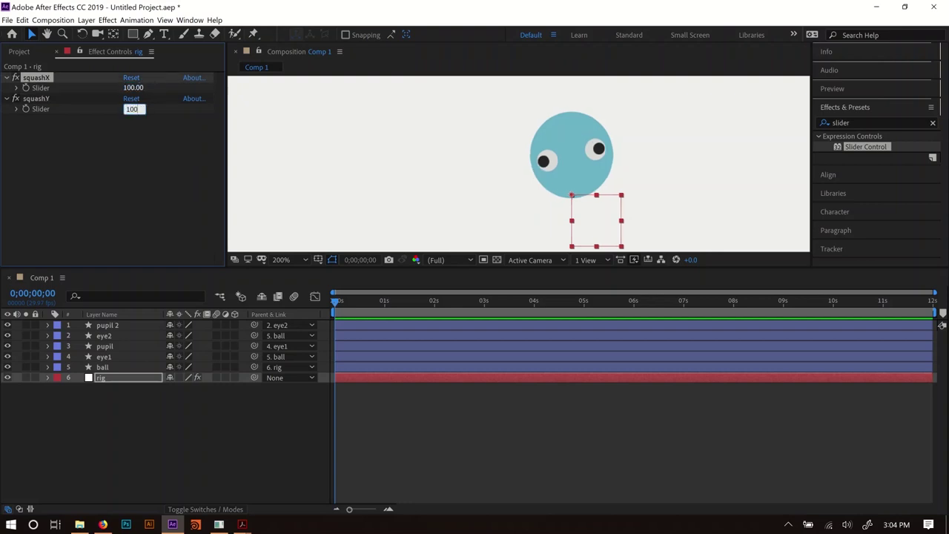
key("Tab")
left_click(88, 180)
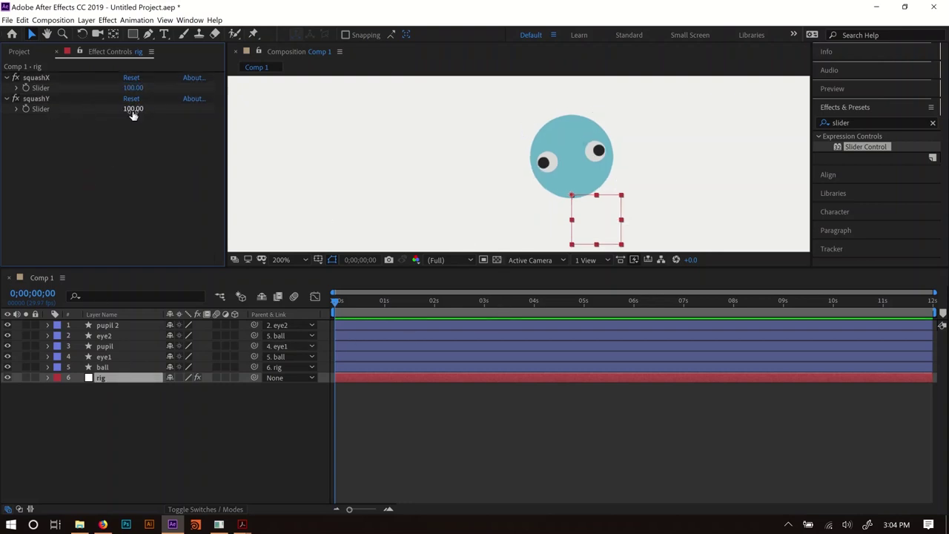
Test the squash by lowering the squashY slider to 60, and undo the change
left_click_drag(133, 113, 111, 117)
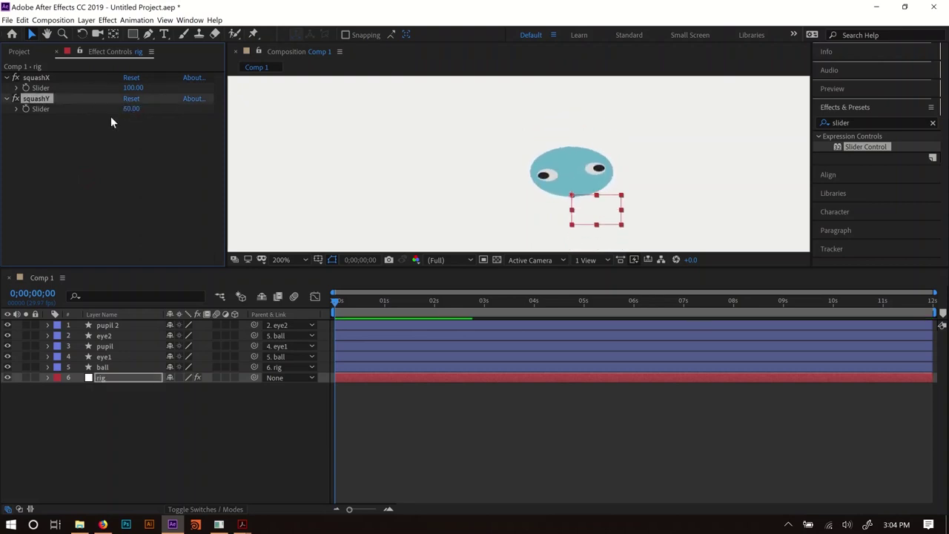
key("ctrl+z")
left_click(232, 430)
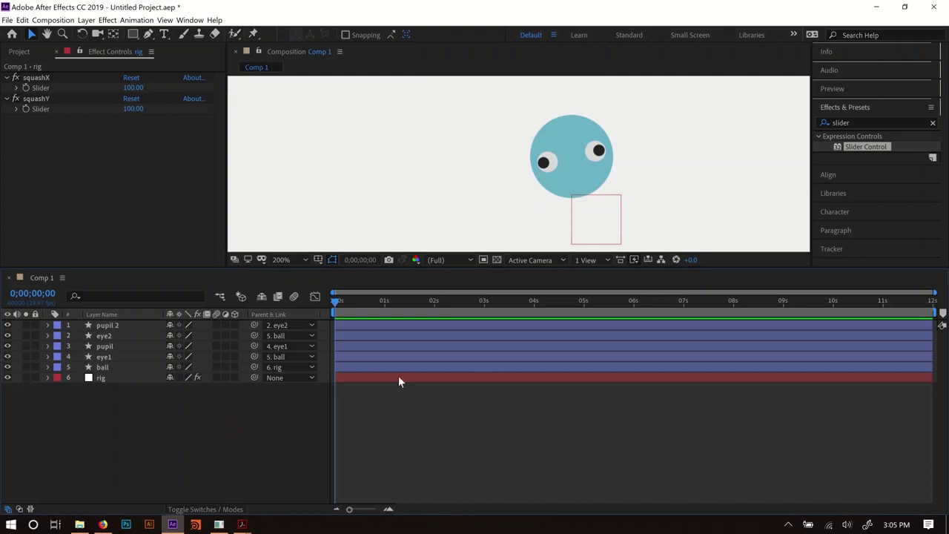
Move the rig null outside the composition's left edge at X -109 and keyframe its Position at 0 seconds
left_click_drag(414, 265, 415, 266)
left_click_drag(413, 339, 415, 386)
left_click(305, 369)
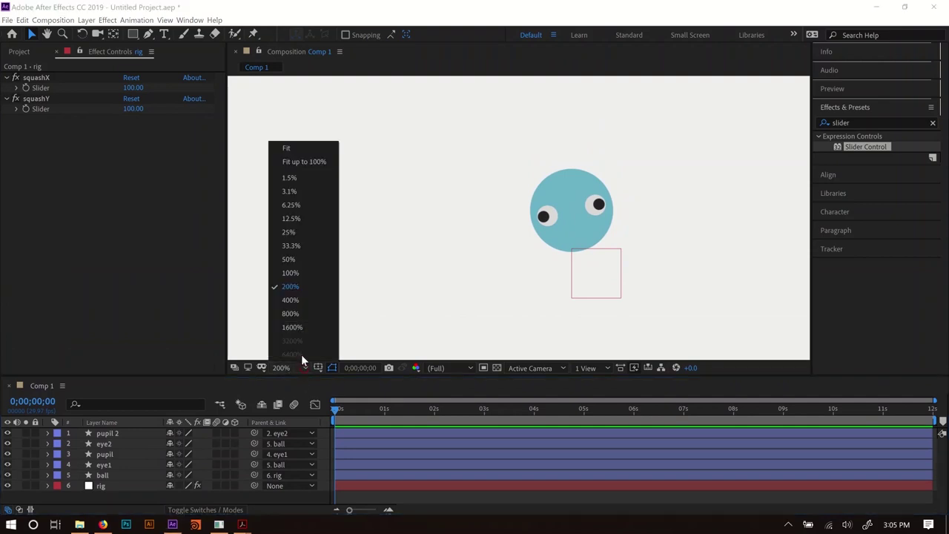
left_click(287, 148)
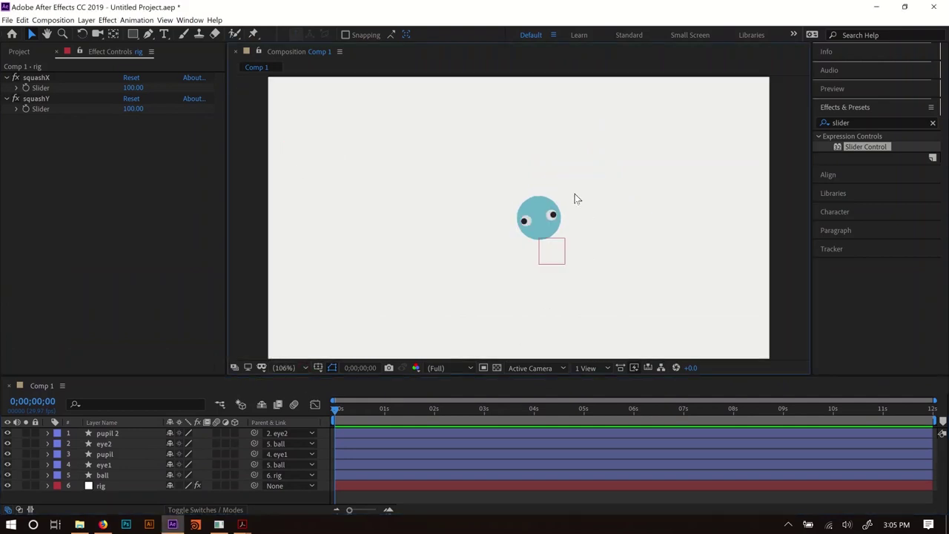
left_click(117, 486)
key("p")
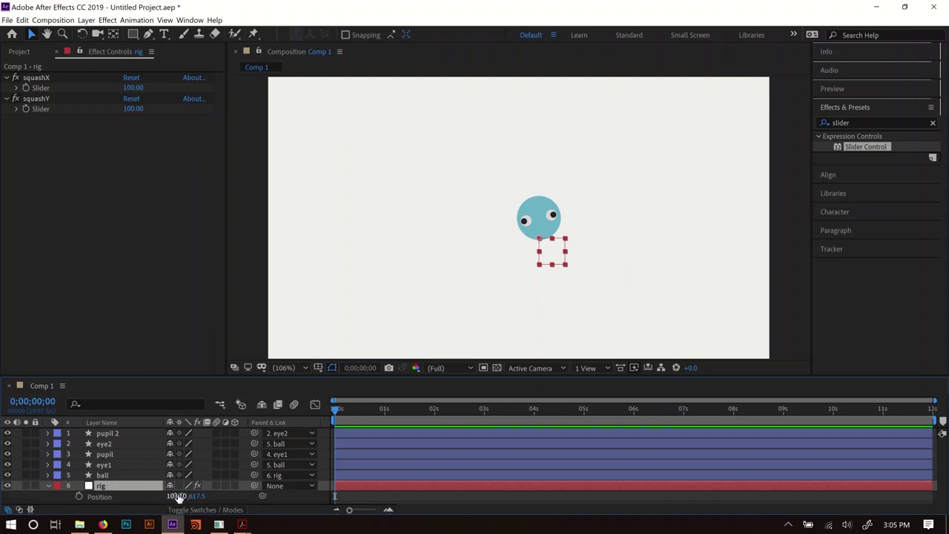
left_click_drag(178, 499, 118, 501)
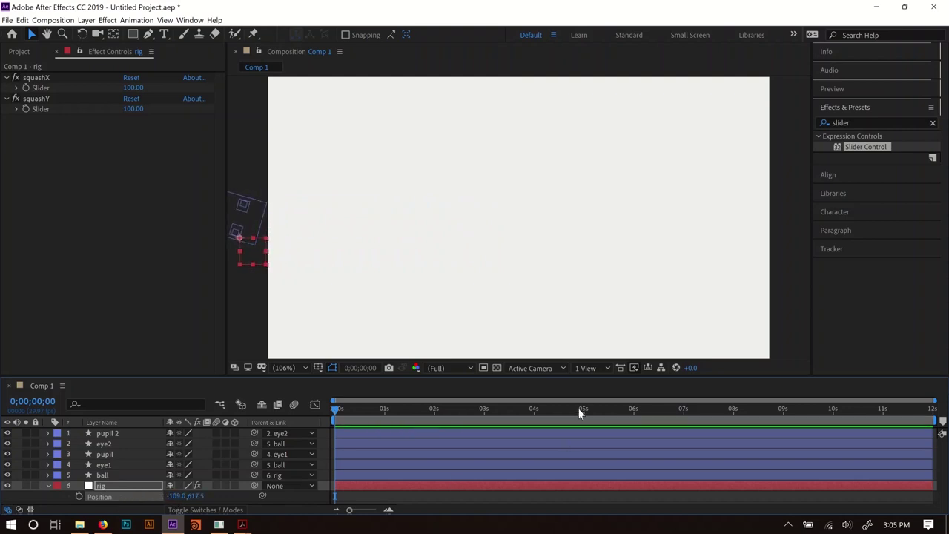
left_click(81, 497)
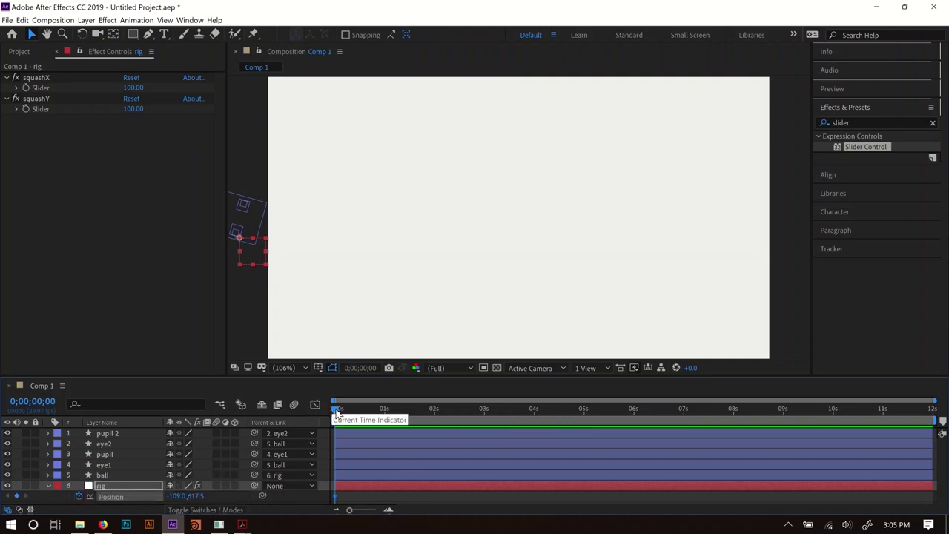
Keyframe the rig null's Position X at 1822 at 3 seconds, and preview the roll with the work area ending there
left_click_drag(335, 412, 486, 420)
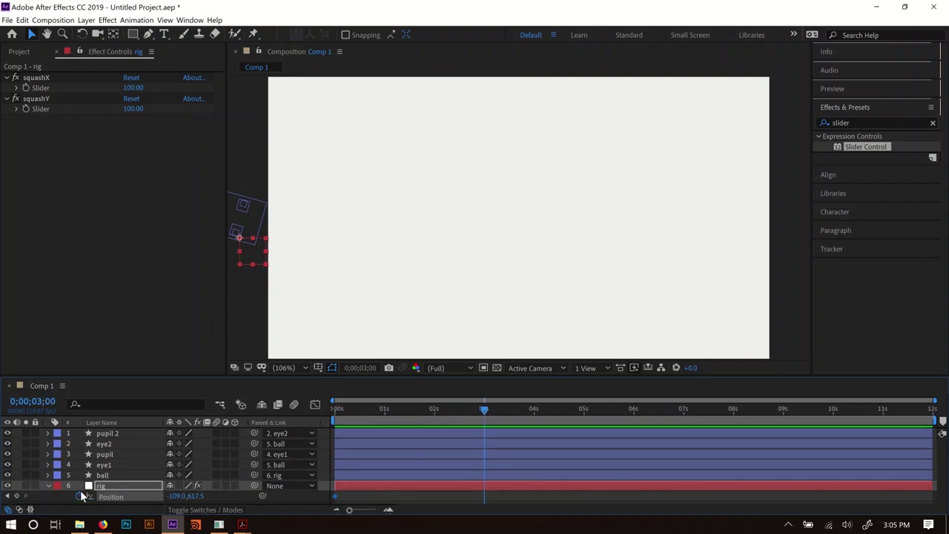
left_click_drag(173, 496, 517, 493)
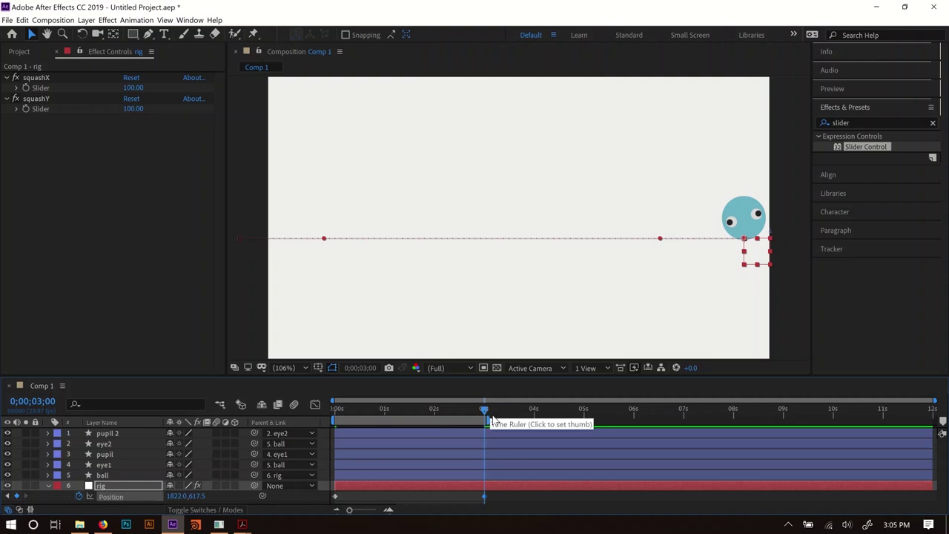
mouse_move(485, 420)
left_mouse_down()
mouse_move(565, 419)
mouse_move(483, 419)
mouse_move(490, 424)
left_mouse_up()
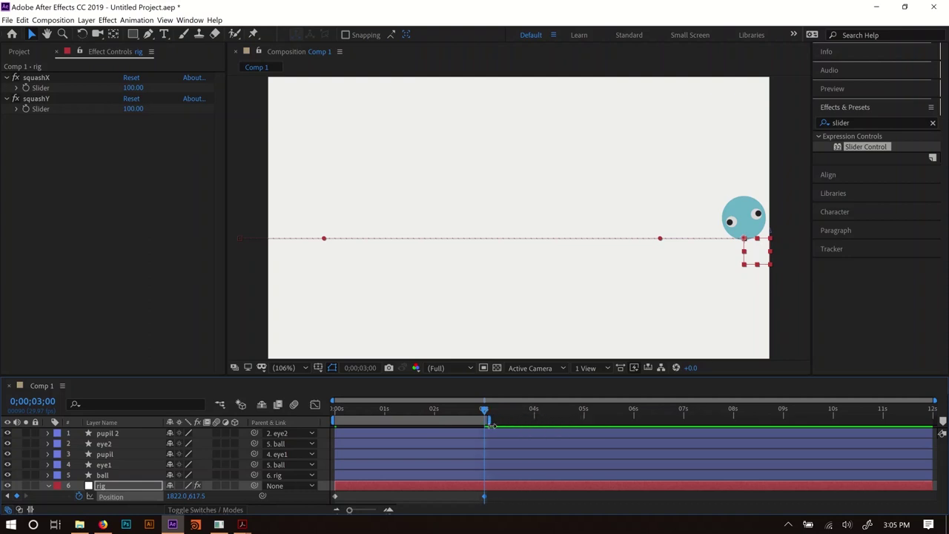
key("space")
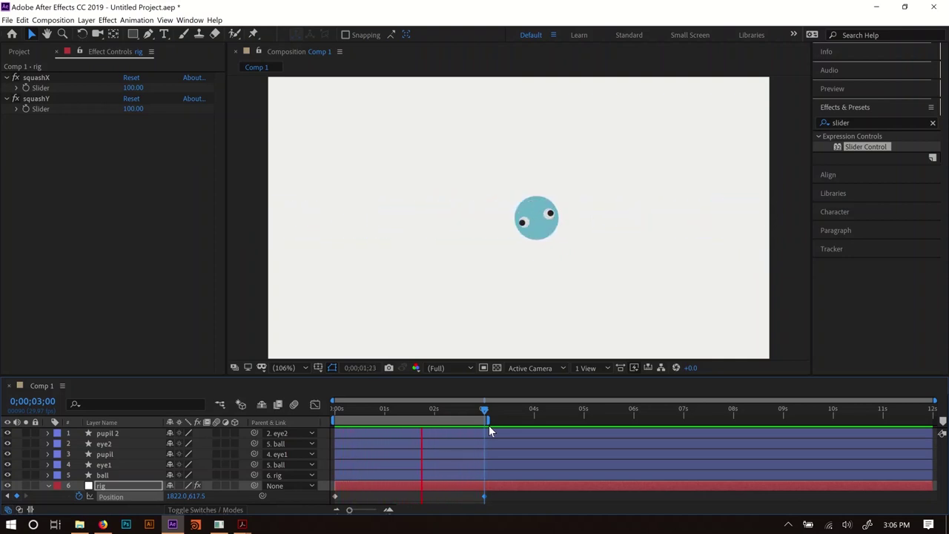
Add a Position keyframe to the rig null at frame 10, keeping its interpolated value
left_click_drag(433, 411, 313, 408)
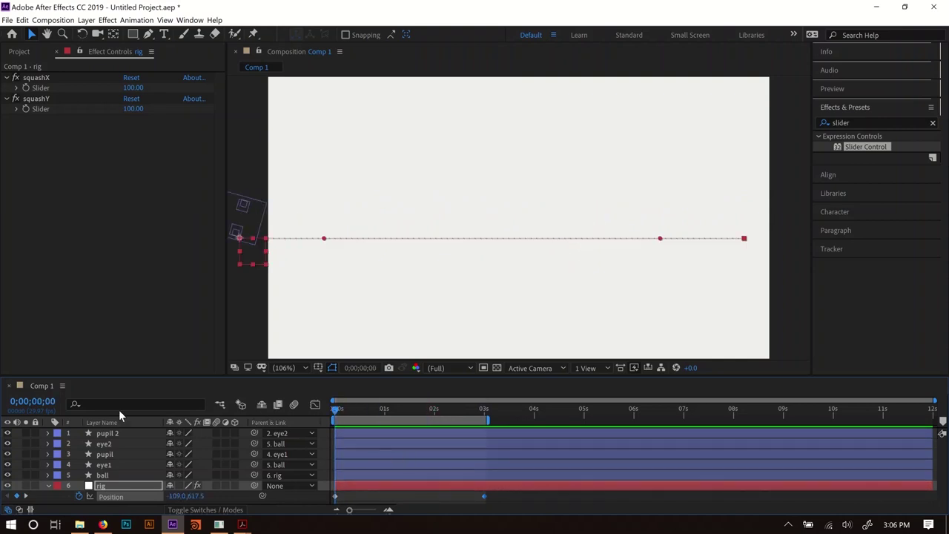
mouse_move(339, 412)
left_mouse_down()
mouse_move(402, 412)
mouse_move(351, 409)
left_mouse_up()
scroll(522, 407, "up", 6)
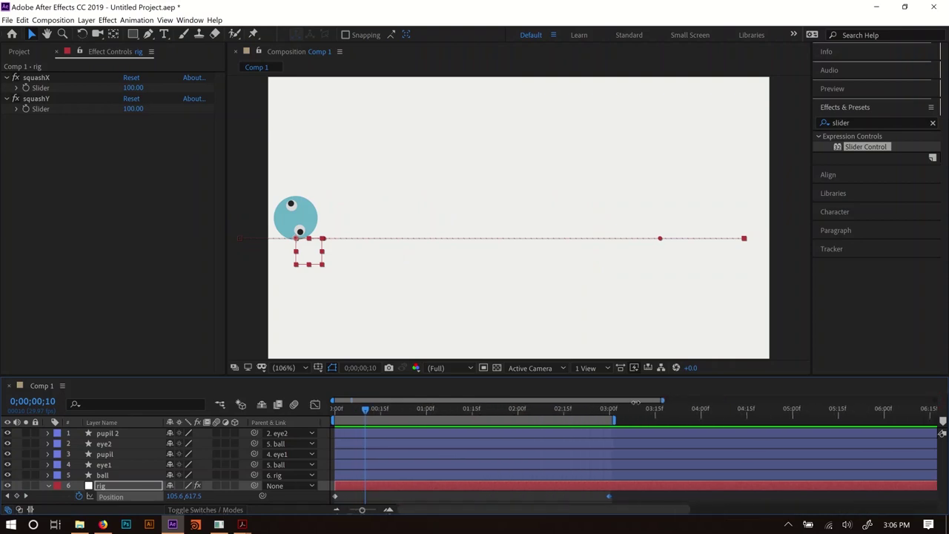
scroll(522, 407, "up", 3)
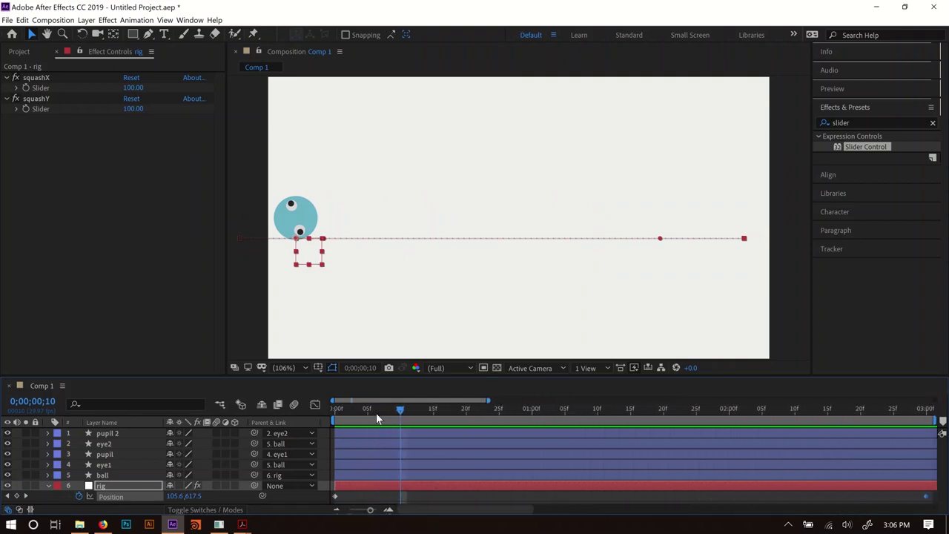
mouse_move(399, 409)
left_mouse_down()
mouse_move(310, 407)
mouse_move(625, 428)
mouse_move(356, 421)
mouse_move(405, 421)
mouse_move(370, 407)
mouse_move(405, 417)
mouse_move(364, 414)
mouse_move(396, 419)
left_mouse_up()
left_click(16, 496)
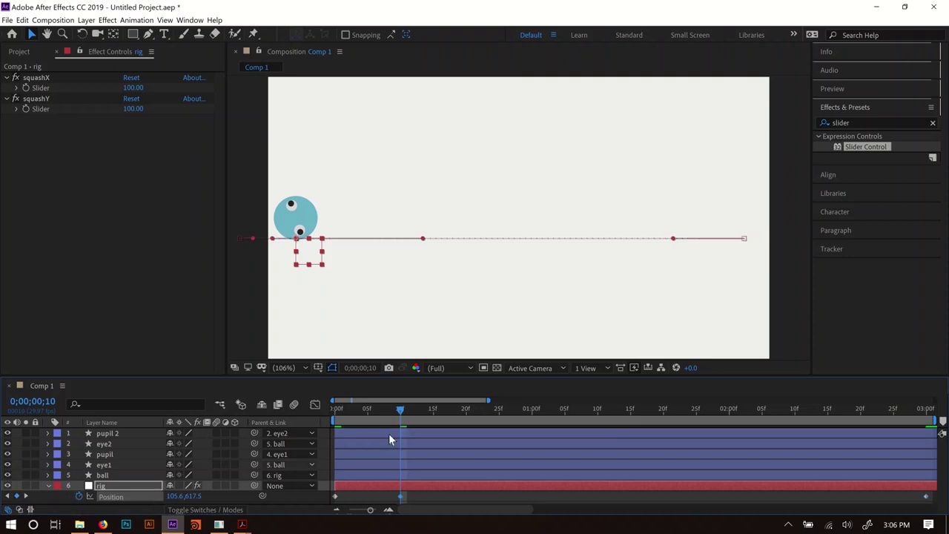
Add Position keyframes to the rig null at frames 17, 23 and 27, keeping the interpolated values
left_click_drag(401, 408, 441, 431)
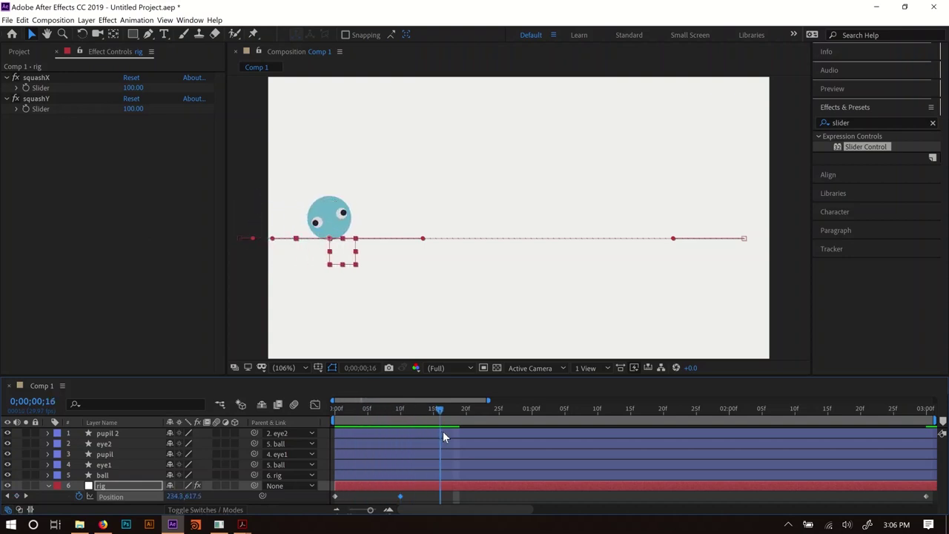
left_click_drag(445, 437, 449, 438)
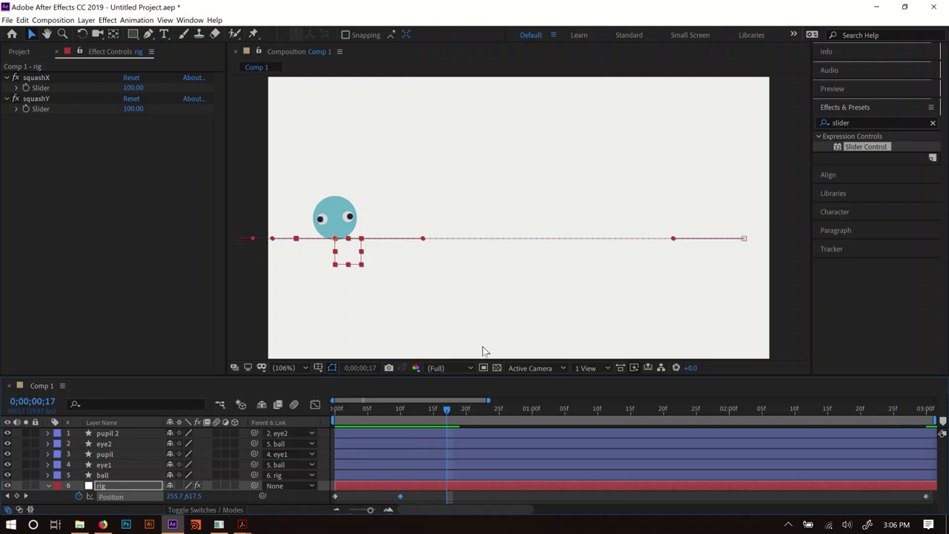
left_click(16, 496)
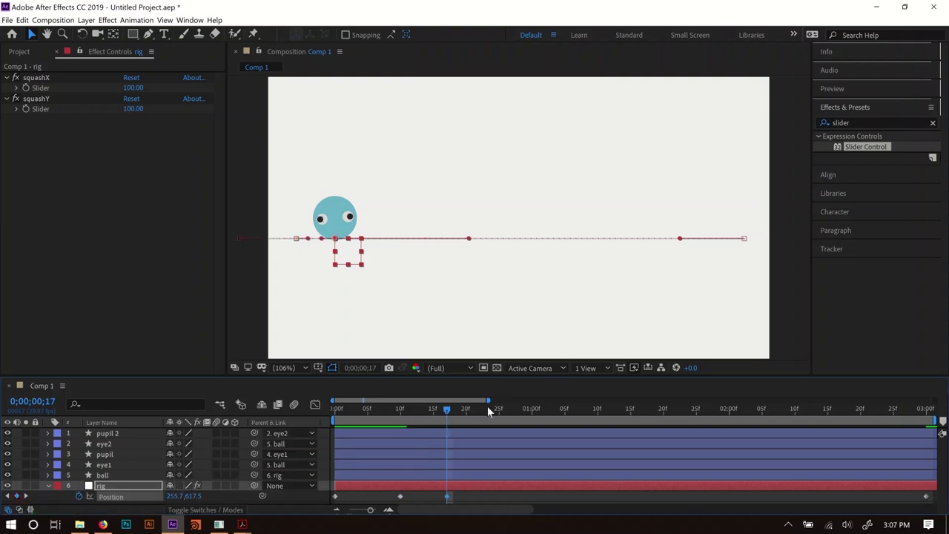
left_click_drag(448, 411, 487, 416)
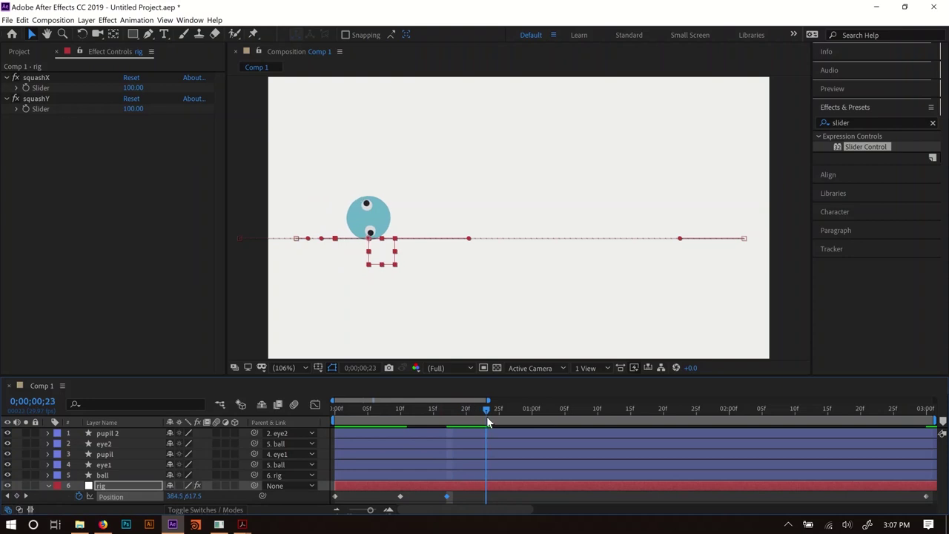
left_click(18, 496)
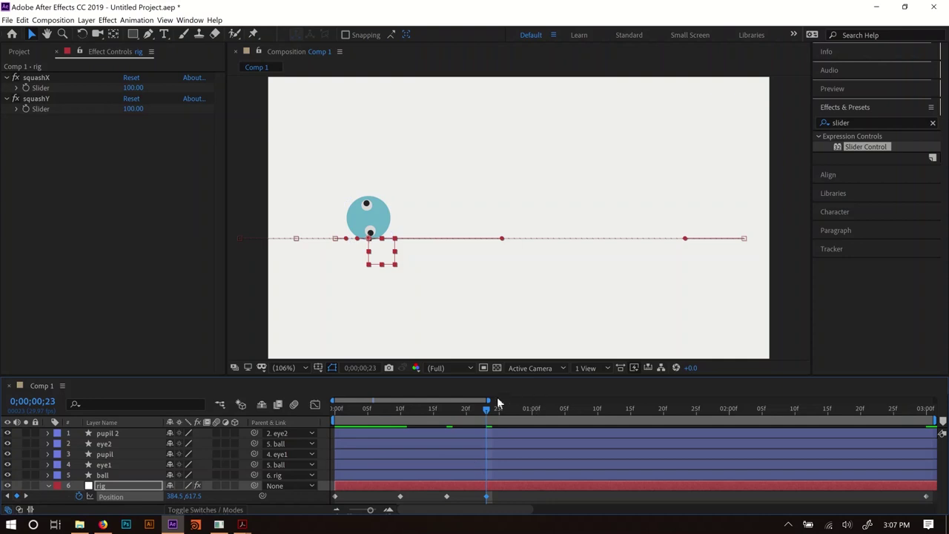
left_click_drag(492, 413, 524, 447)
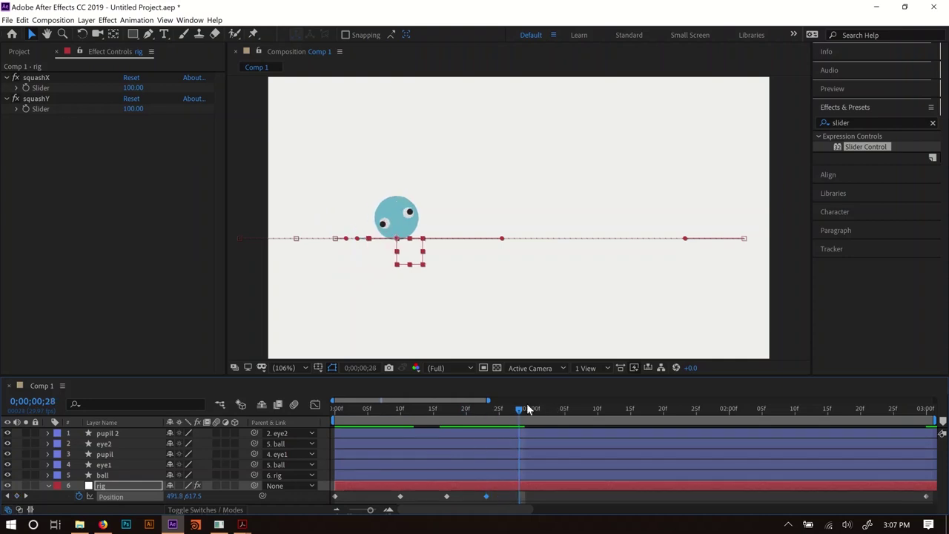
left_click_drag(522, 409, 513, 409)
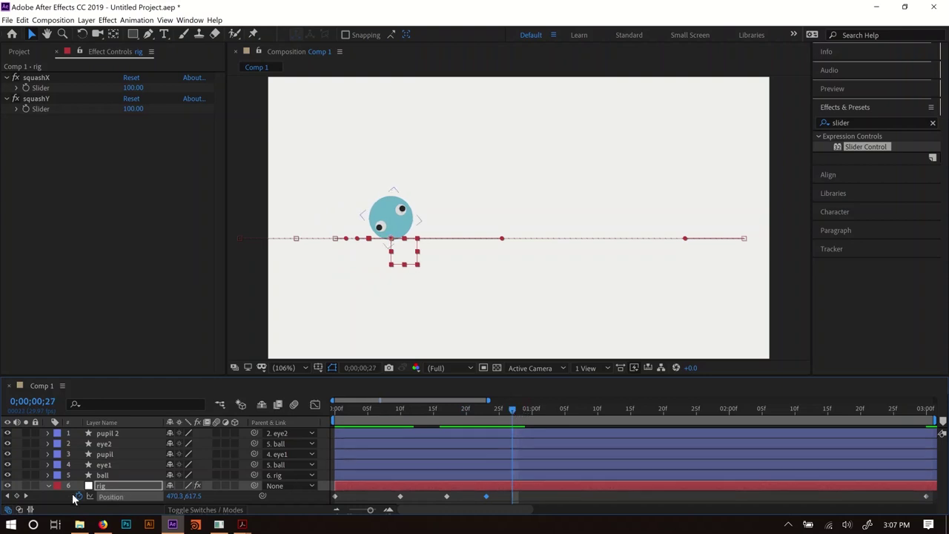
left_click(16, 495)
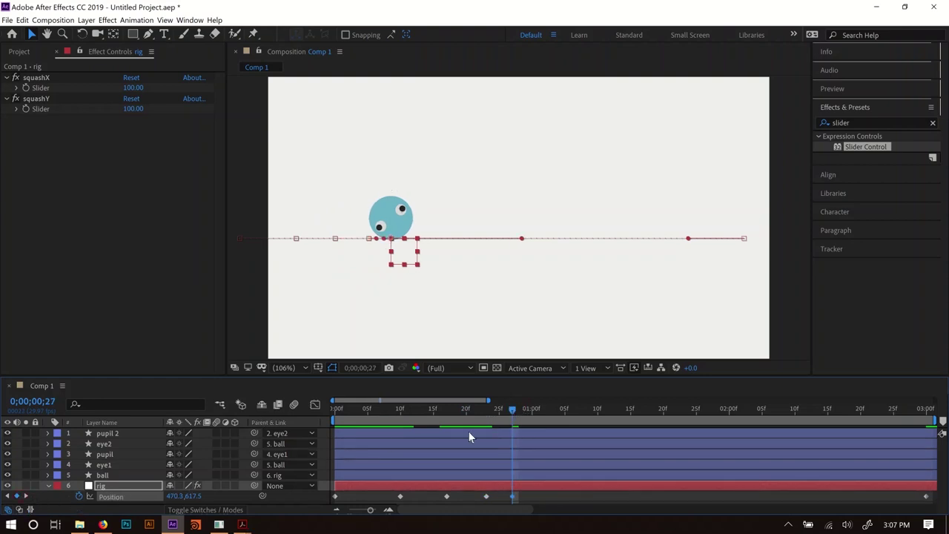
Raise the rig null at 0 seconds to Position Y 228.5 so the ball drops in from above
left_click_drag(515, 414, 232, 450)
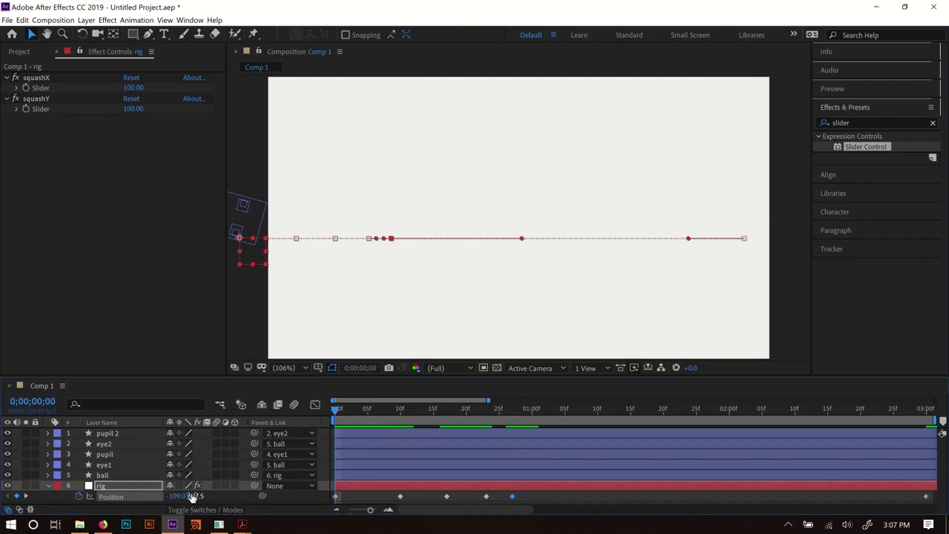
left_click_drag(195, 498, 66, 498)
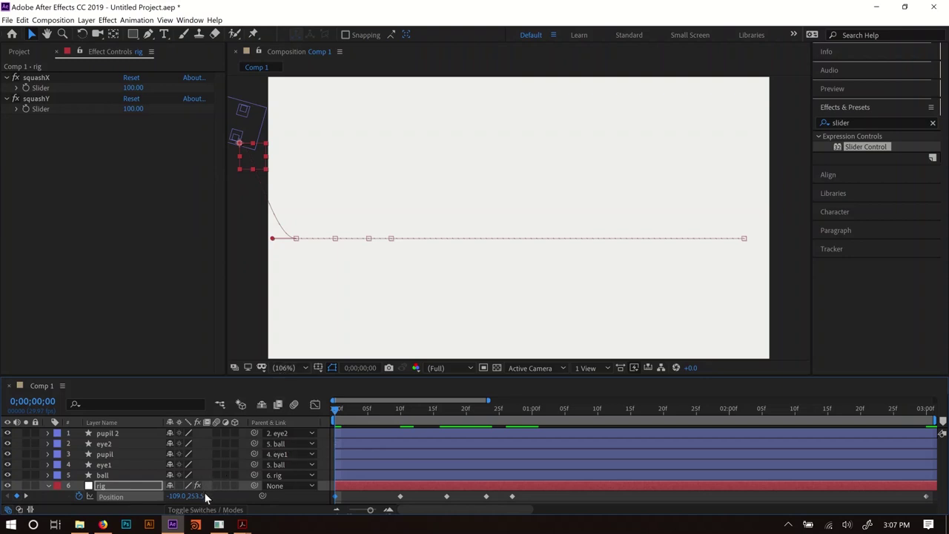
left_click_drag(196, 496, 185, 495)
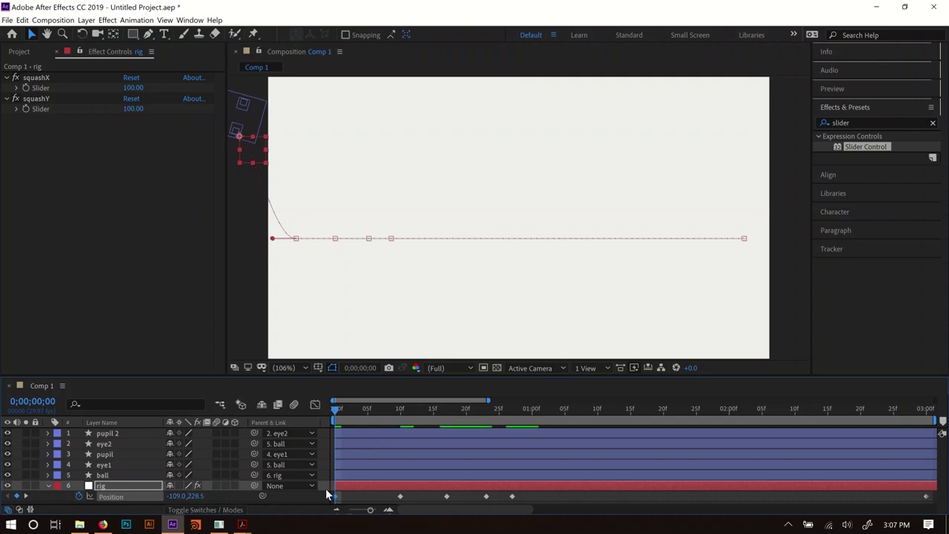
Create bounce peaks between the ground contacts by keyframing the rig null's Position Y at 458.5 on frame 13 and 568.5 on frame 20
left_click_drag(371, 408, 422, 423)
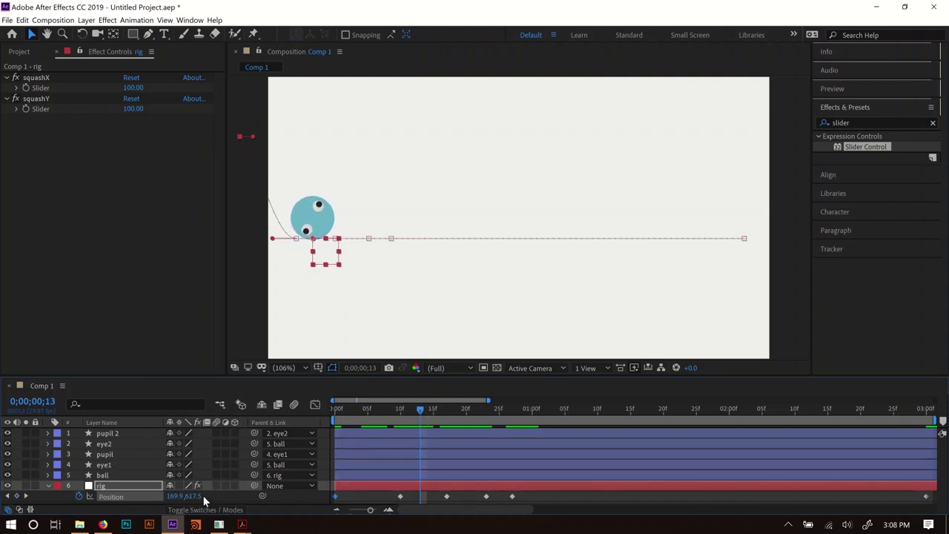
left_click_drag(191, 496, 97, 496)
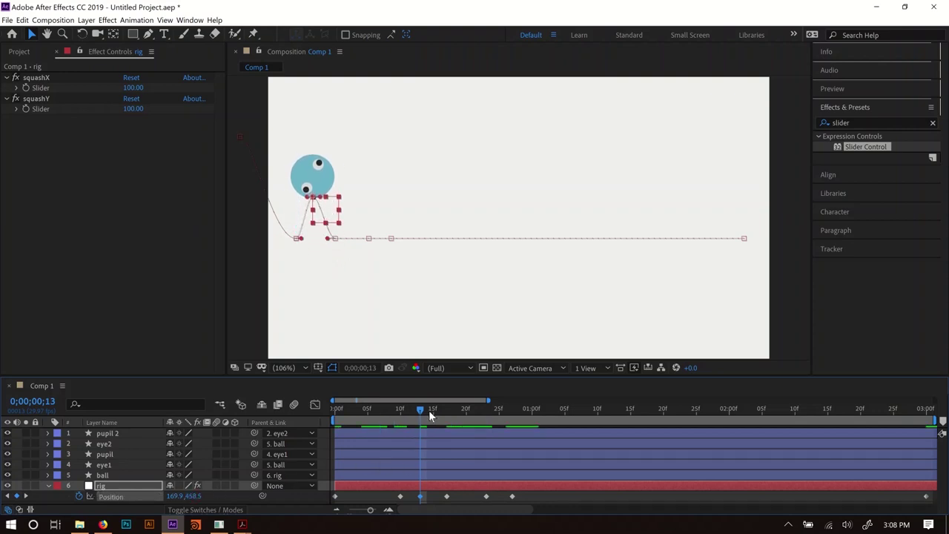
left_click_drag(413, 410, 464, 420)
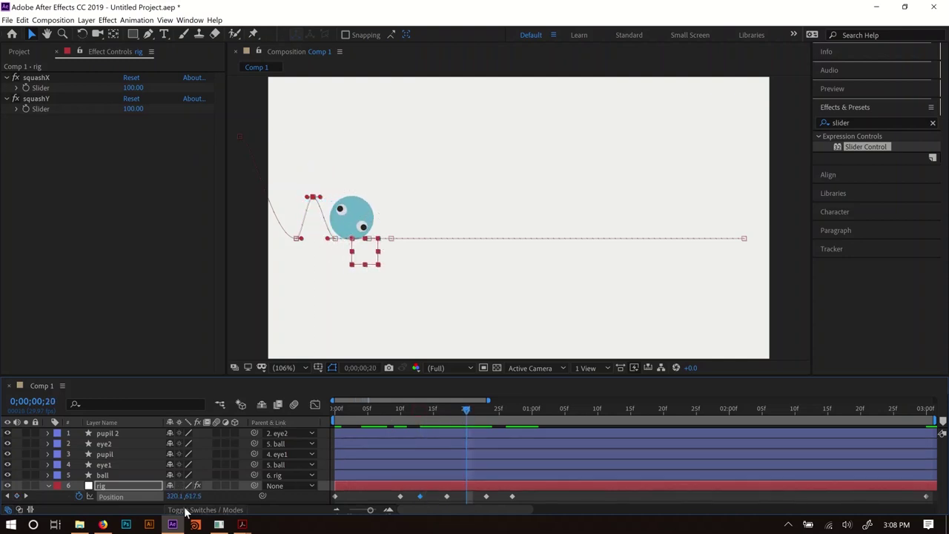
left_click_drag(196, 497, 166, 496)
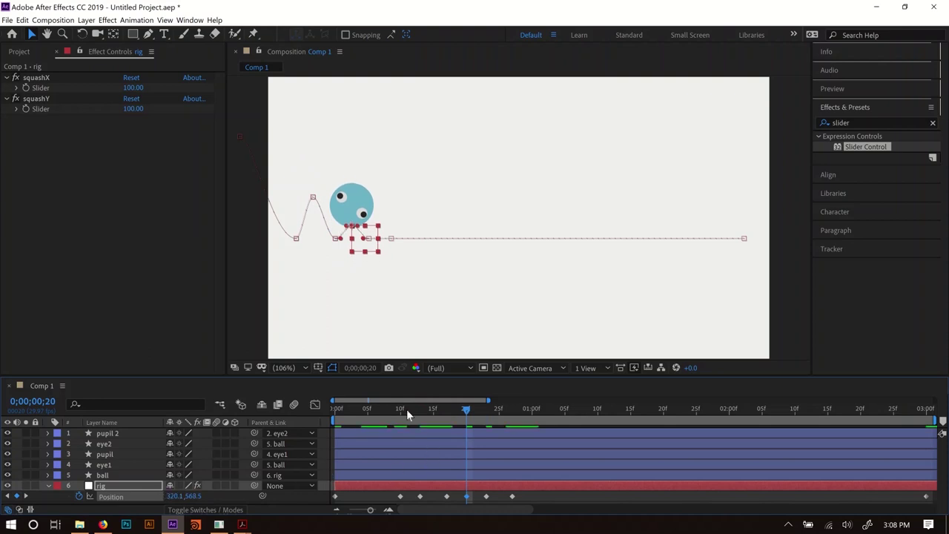
Raise the bounce peaks to Y 433.5 at frame 13 and Y 549.5 at frame 20, and add a third peak at frame 25 with Y 590.5
left_click_drag(407, 409, 421, 411)
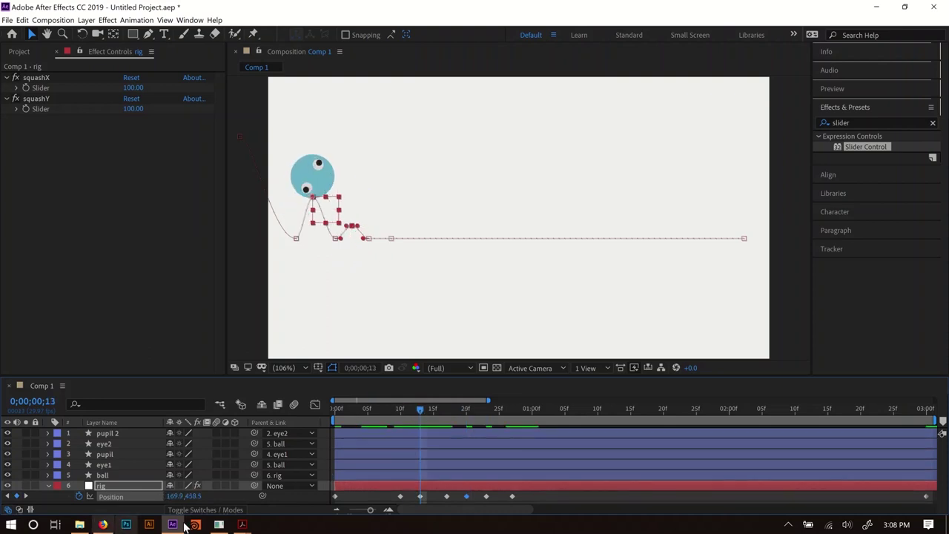
left_click_drag(196, 496, 176, 497)
left_click_drag(419, 412, 467, 414)
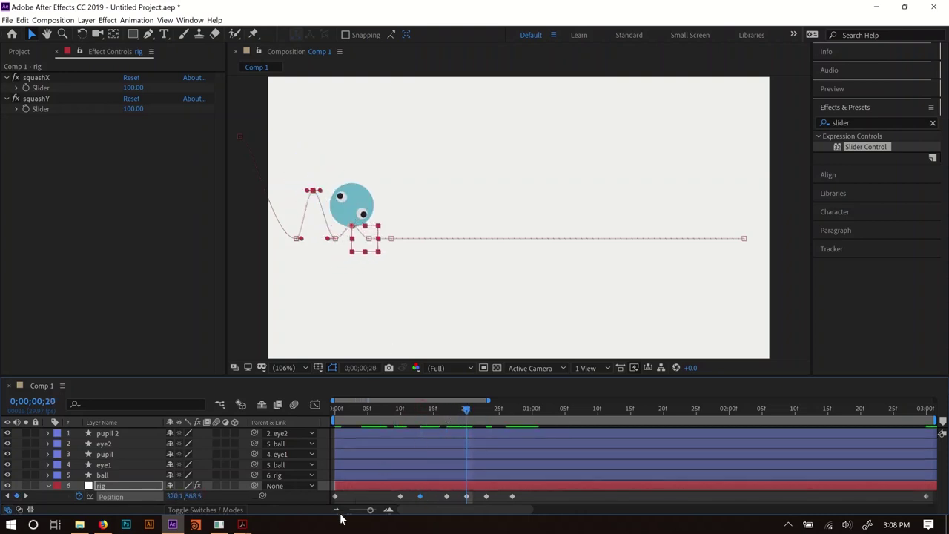
left_click_drag(191, 496, 183, 496)
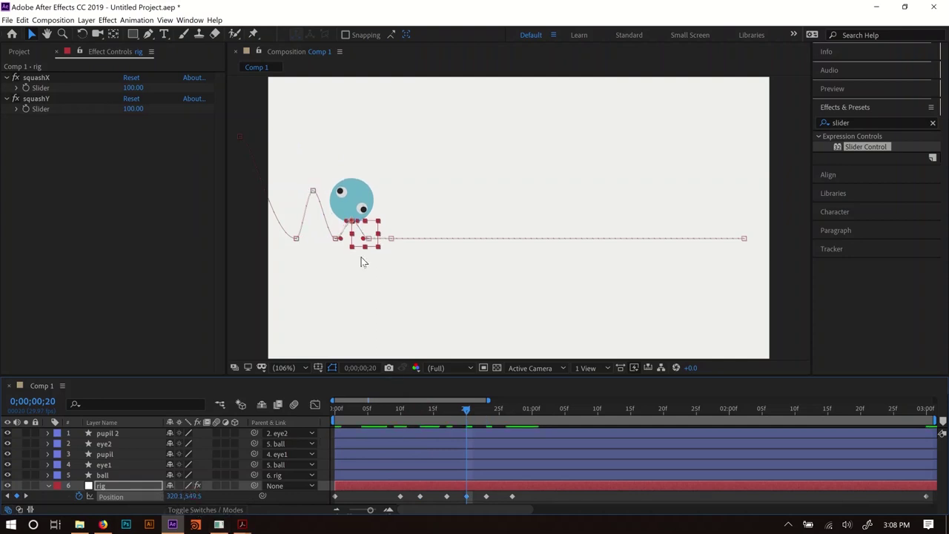
left_click_drag(467, 410, 498, 413)
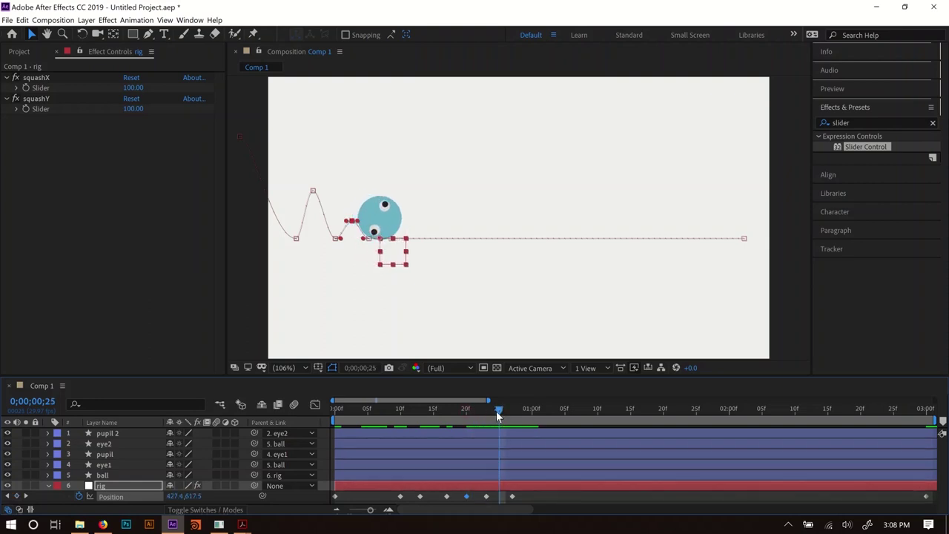
left_click_drag(193, 496, 179, 495)
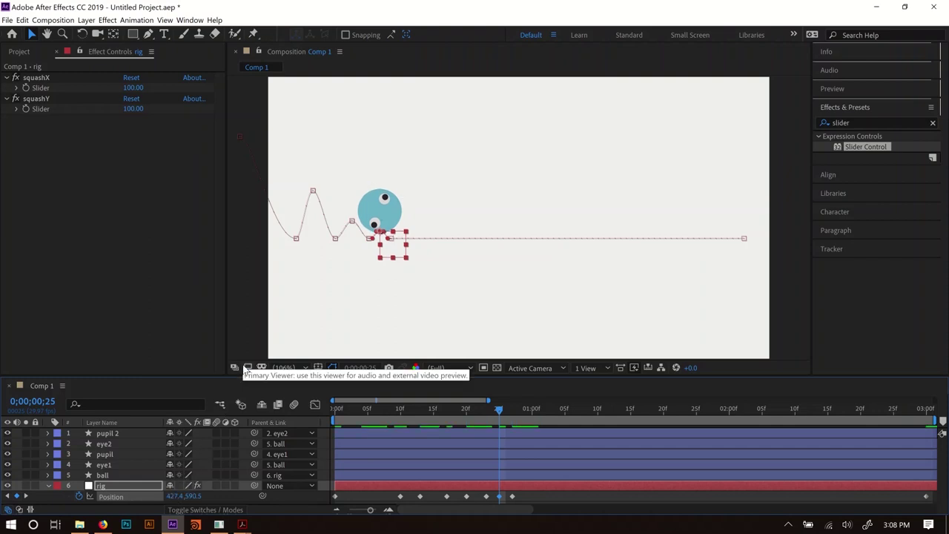
Preview the bouncing animation and scrub back through the first bounce to frame 13
left_click_drag(496, 408, 441, 409)
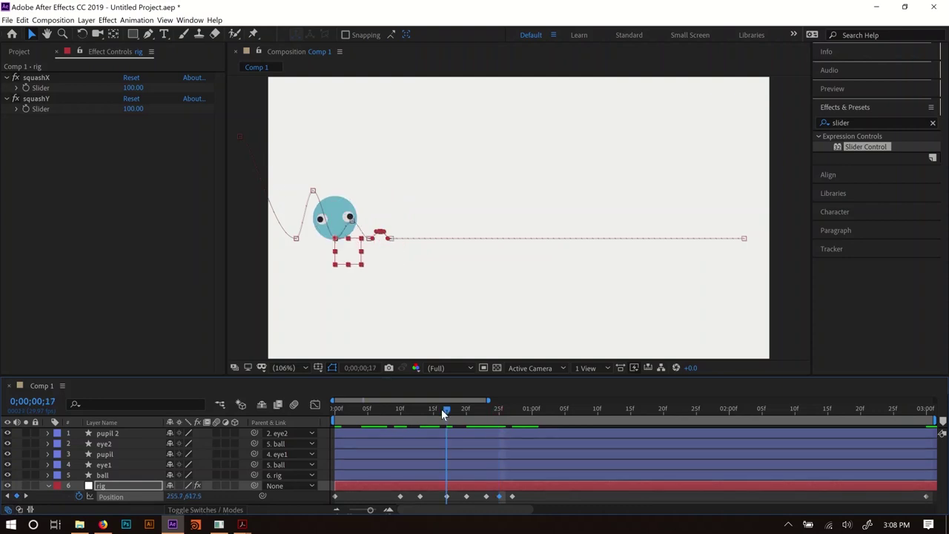
key("space")
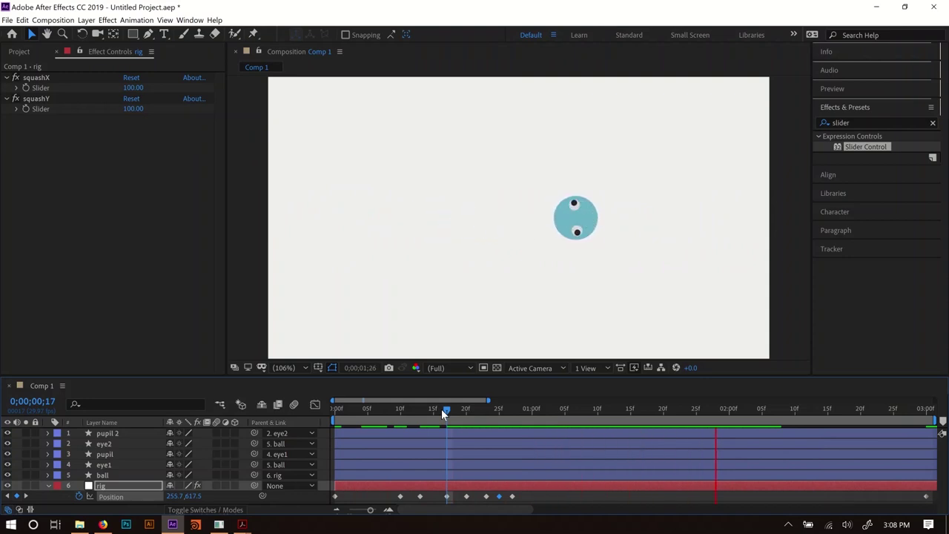
left_click(435, 407)
left_click_drag(435, 407, 306, 383)
left_click_drag(377, 407, 419, 415)
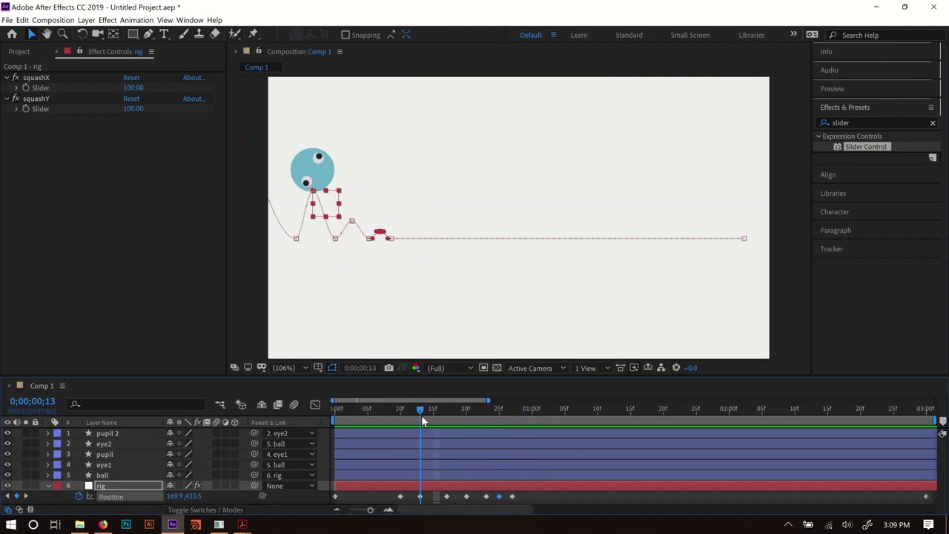
mouse_move(421, 417)
left_mouse_down()
mouse_move(445, 433)
mouse_move(417, 423)
mouse_move(411, 439)
mouse_move(424, 428)
mouse_move(416, 422)
mouse_move(446, 448)
mouse_move(463, 436)
mouse_move(444, 441)
mouse_move(505, 418)
mouse_move(387, 438)
mouse_move(418, 409)
left_mouse_up()
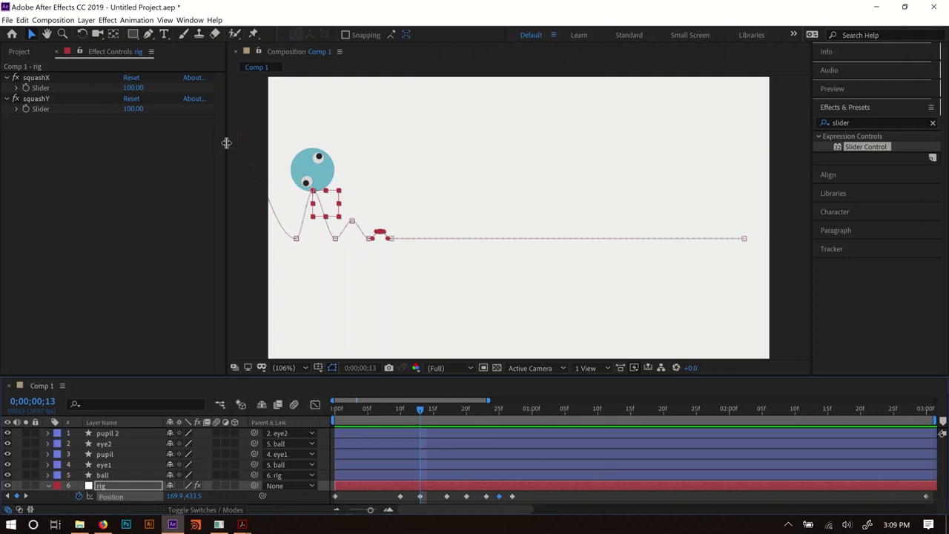
Show the rig null's Position in the Graph Editor, enlarge the timeline area, and reframe the composition view at 100%
left_click(315, 405)
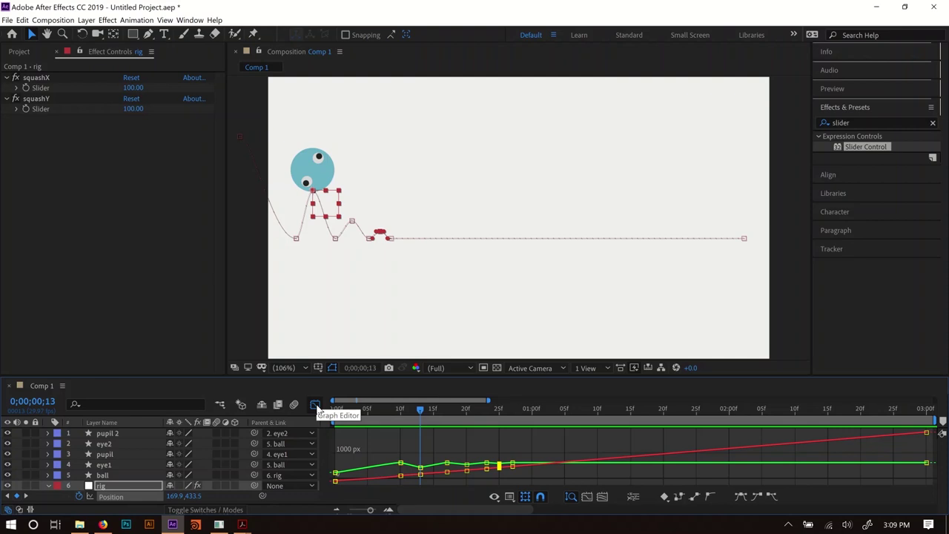
left_click_drag(362, 377, 362, 375)
left_click_drag(371, 328, 379, 271)
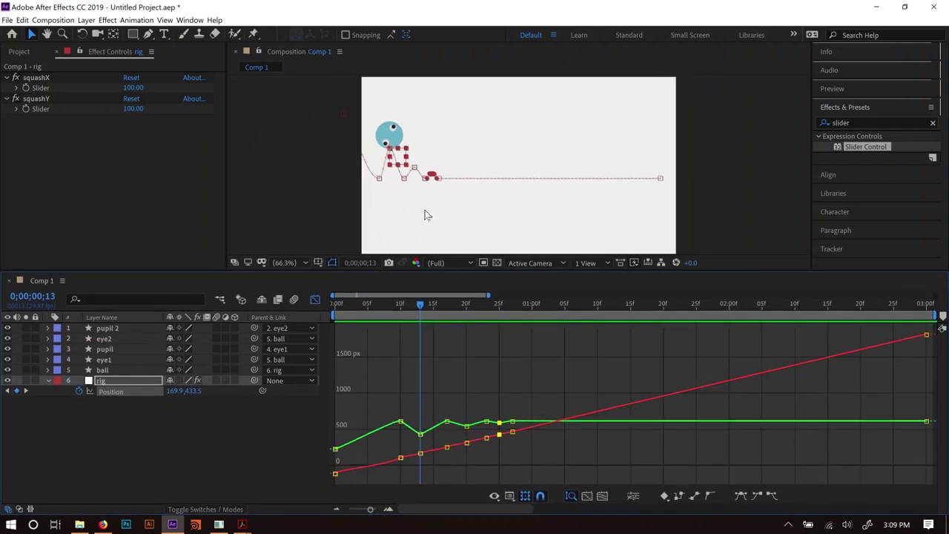
scroll(425, 210, "up", 1)
key("h")
left_click_drag(541, 198, 499, 242)
key("v")
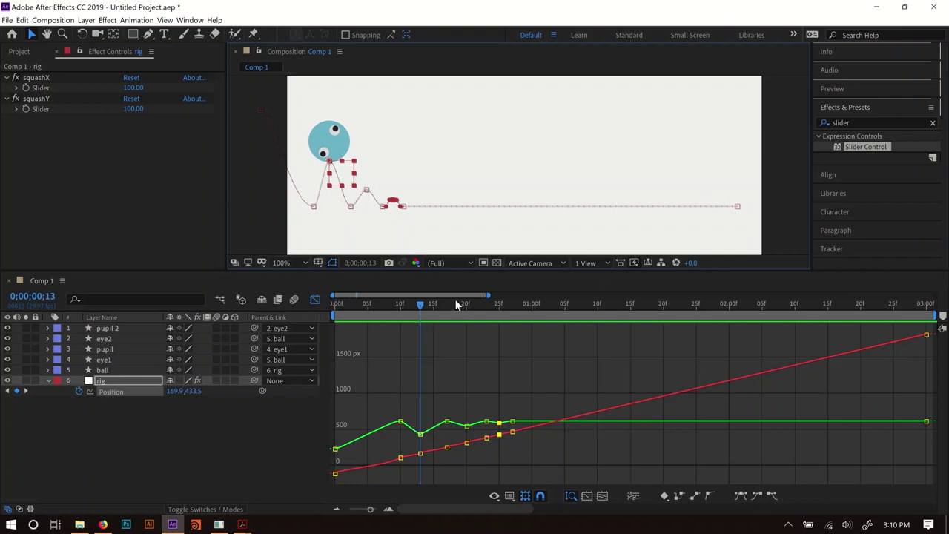
Separate the rig null's Position dimensions and delete all X Position keyframes between the first and last ones
left_click(634, 496)
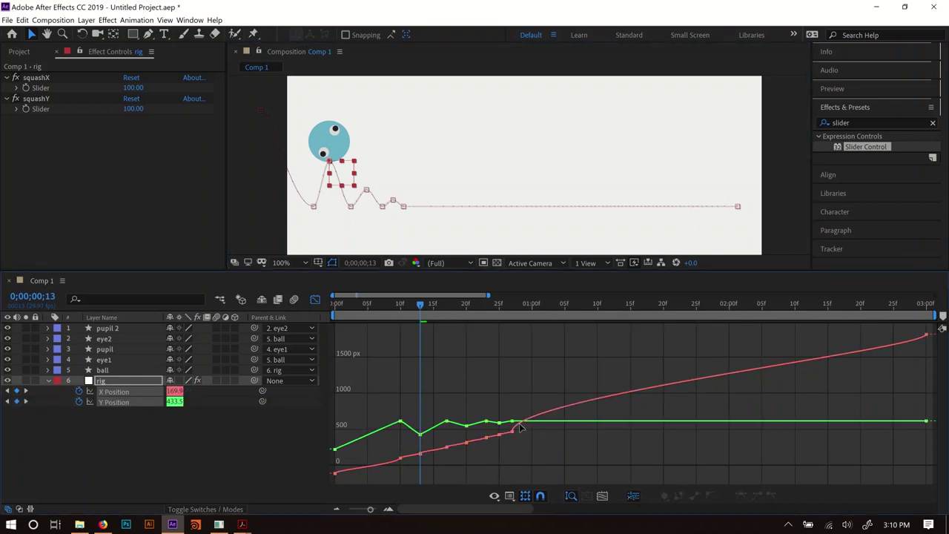
left_click_drag(527, 431, 444, 474)
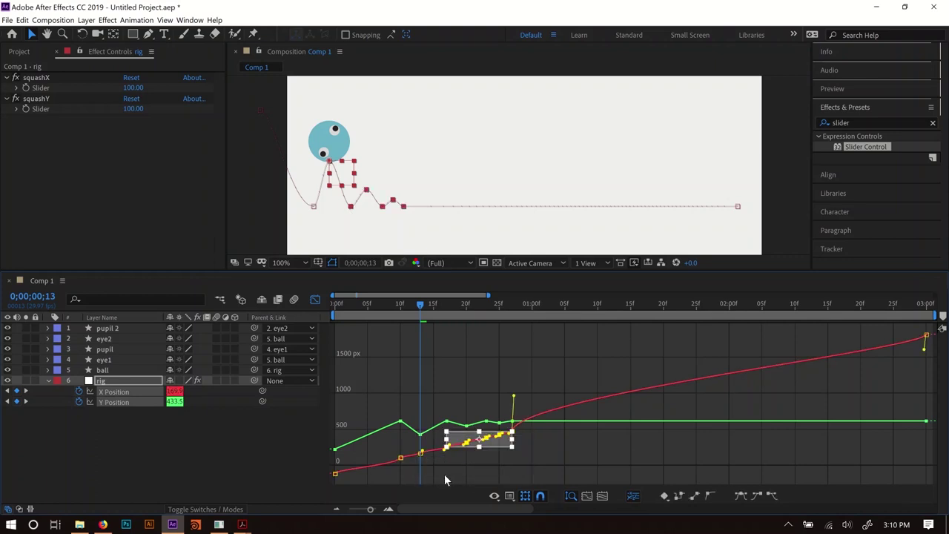
key("Delete")
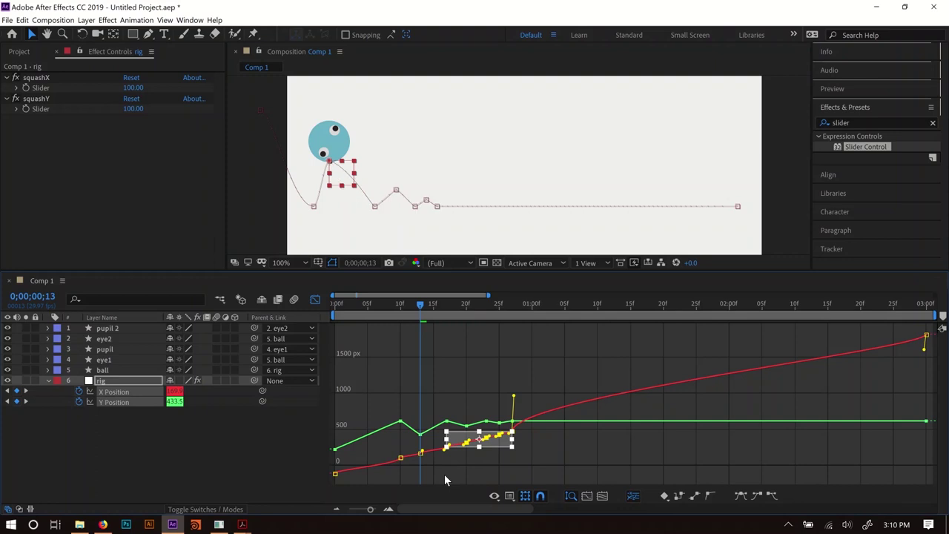
left_click_drag(447, 448, 388, 476)
key("Delete")
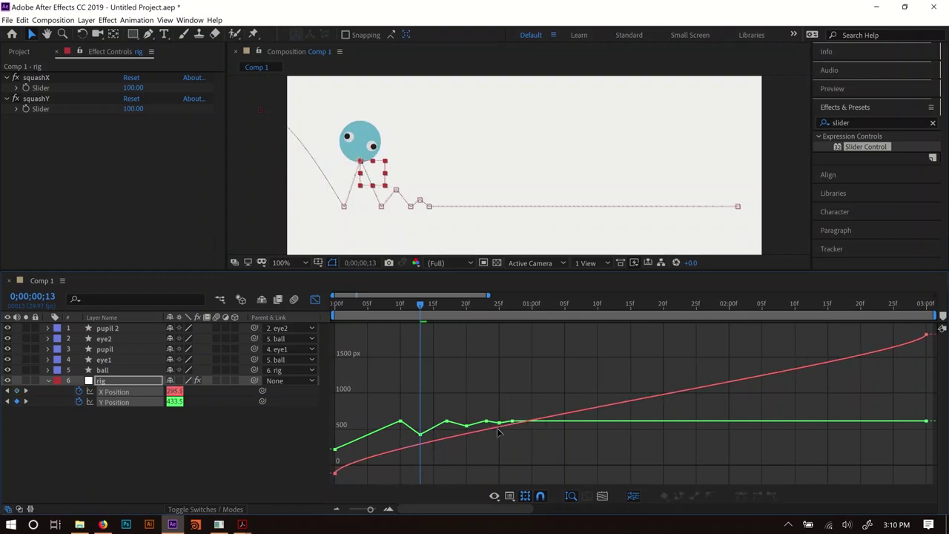
Ease the X Position curve into its last keyframe with a long horizontal handle, and slightly lengthen the first keyframe's outgoing handle
left_click(926, 336)
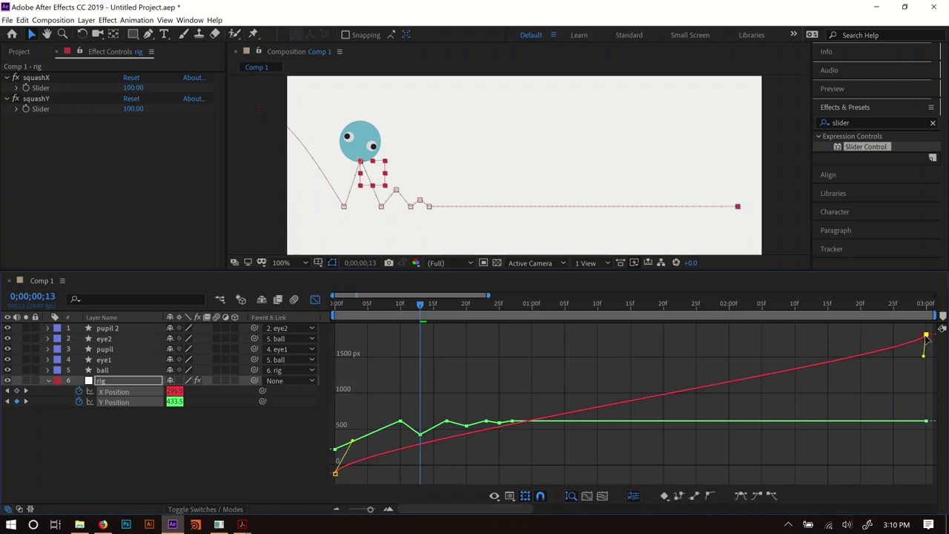
left_click_drag(925, 359, 620, 334)
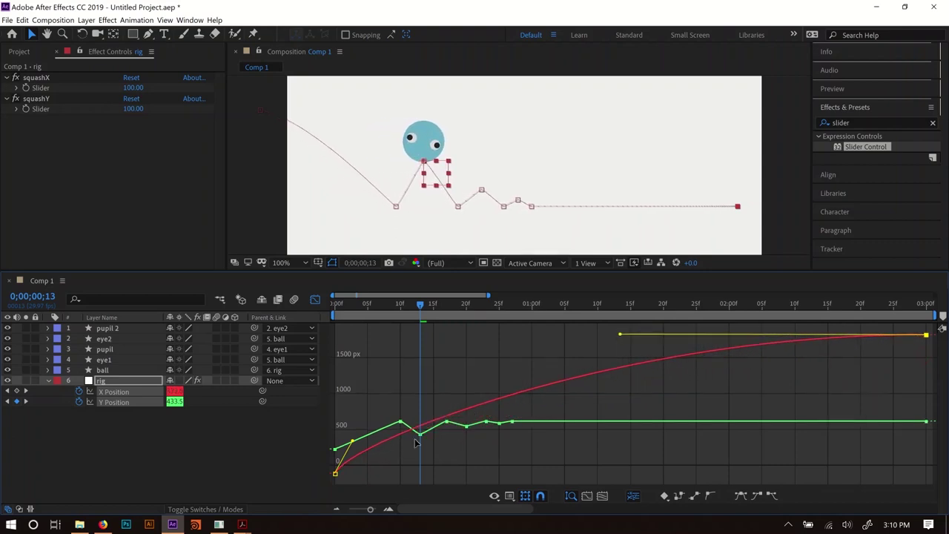
left_click_drag(353, 442, 358, 436)
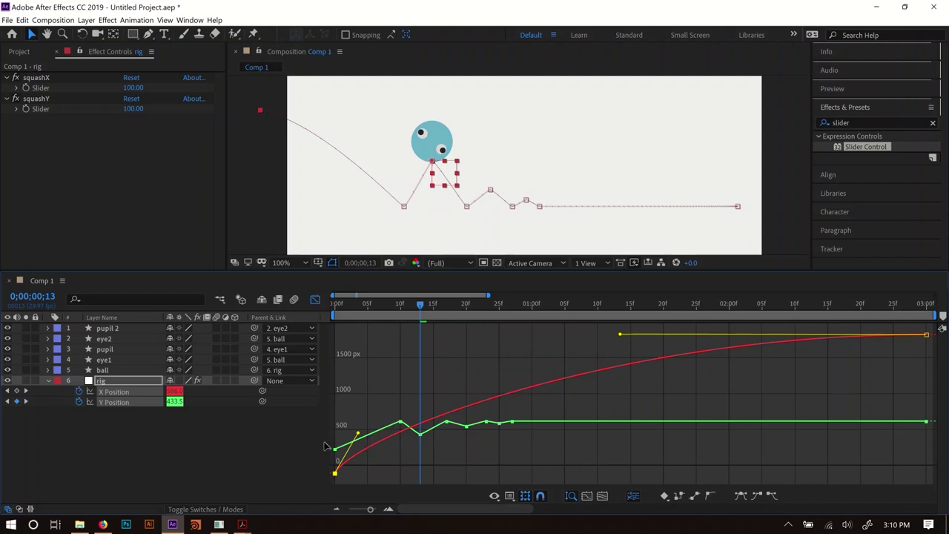
Show only the rig's Y Position curve, try moving its first ground-contact keyframe, and undo the move
left_click(139, 421)
left_click(125, 402)
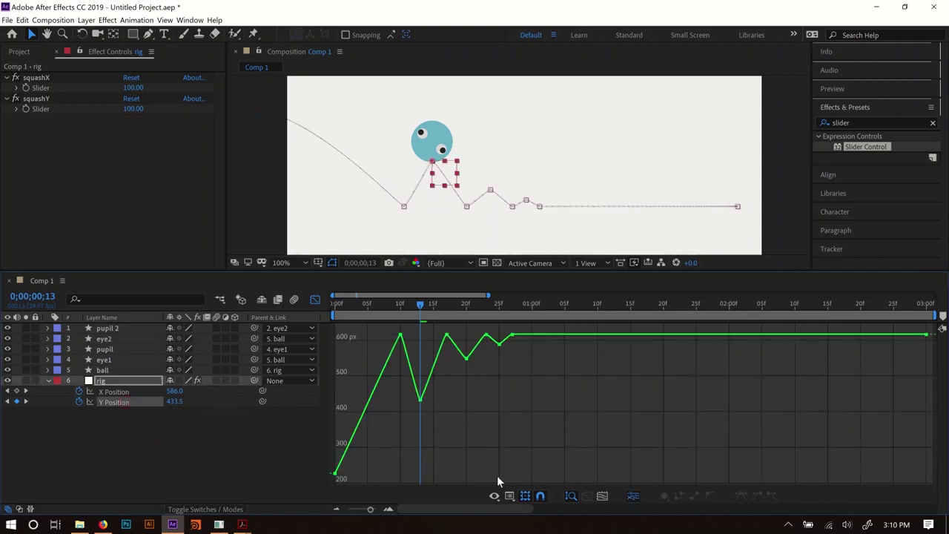
left_click(401, 336)
left_click_drag(400, 335, 421, 353)
key("ctrl+z")
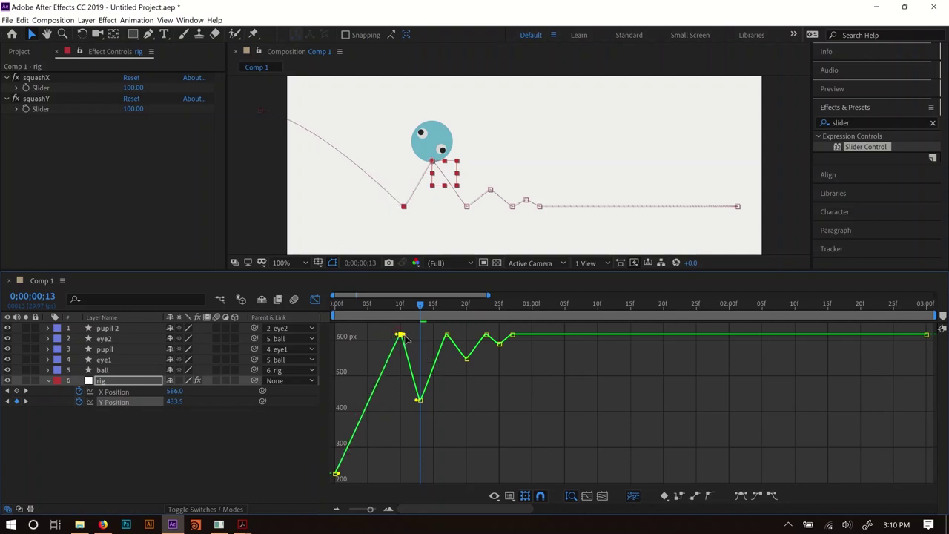
left_click(265, 232)
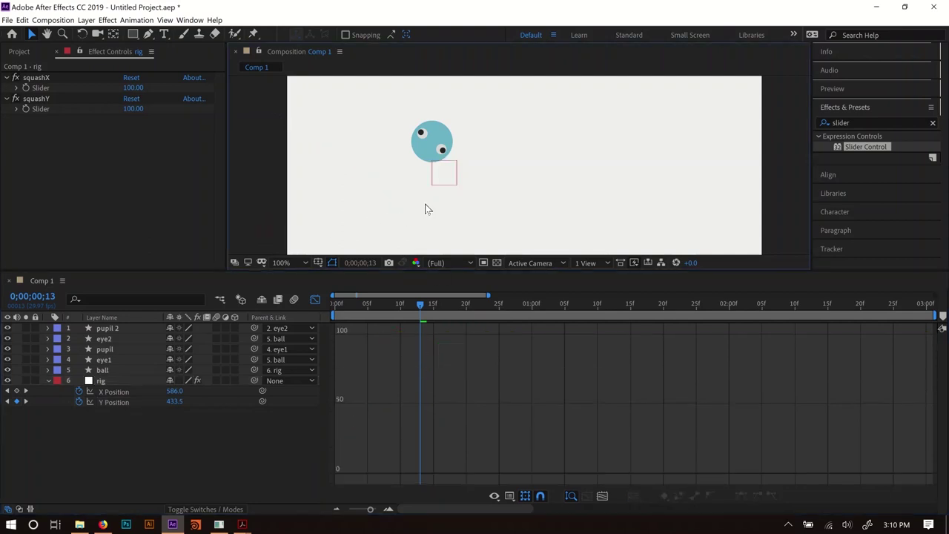
Move the first ground-contact point of the rig's motion path horizontally toward the path's start in the composition view
left_click(125, 400)
left_click_drag(404, 209, 358, 208)
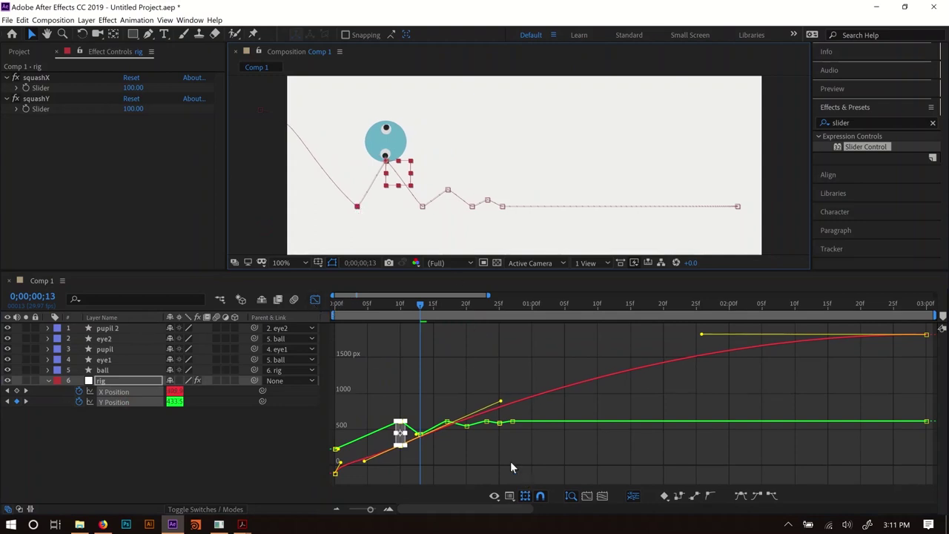
left_click(477, 447)
Leave the Graph Editor and retime the rig's bounce so its Y Position keyframes fall on frames 3, 6, 10, 14, 17, 20 and 22
left_click(315, 299)
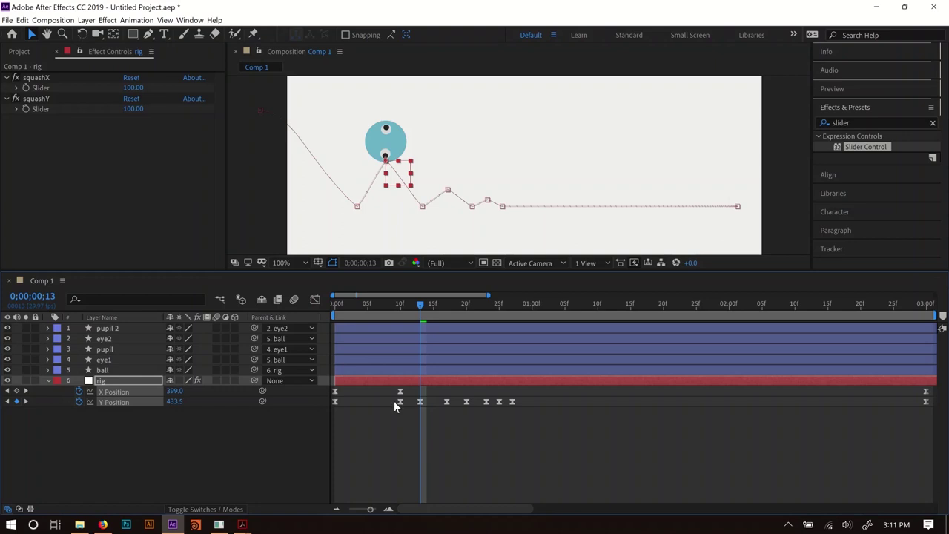
left_click_drag(564, 425, 358, 401)
left_click_drag(512, 446, 440, 401)
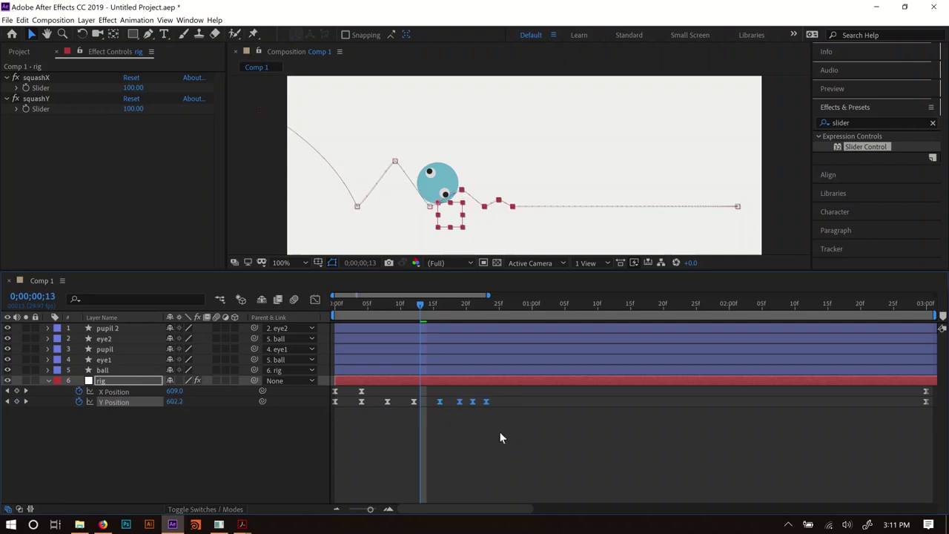
left_click_drag(502, 428, 478, 404)
left_click_drag(541, 430, 356, 401)
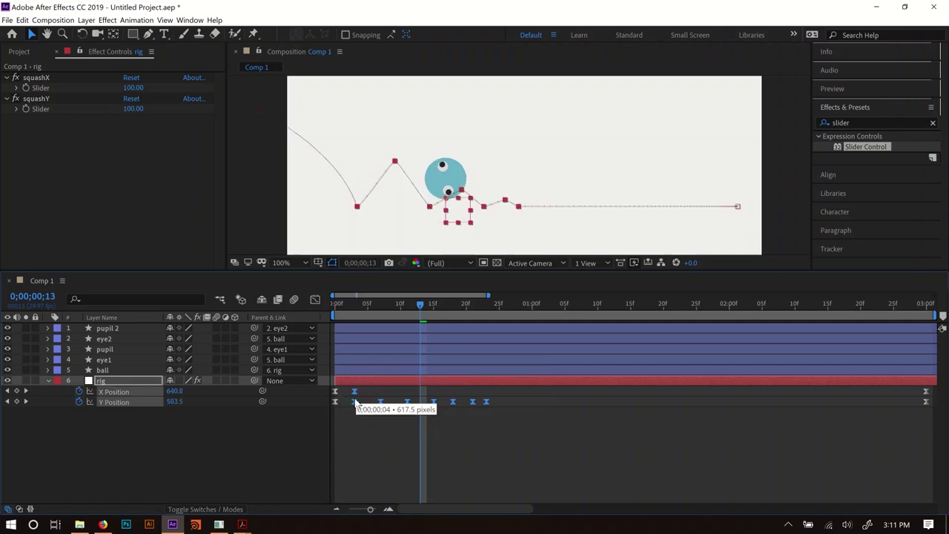
left_click_drag(523, 443, 377, 401)
left_click(563, 461)
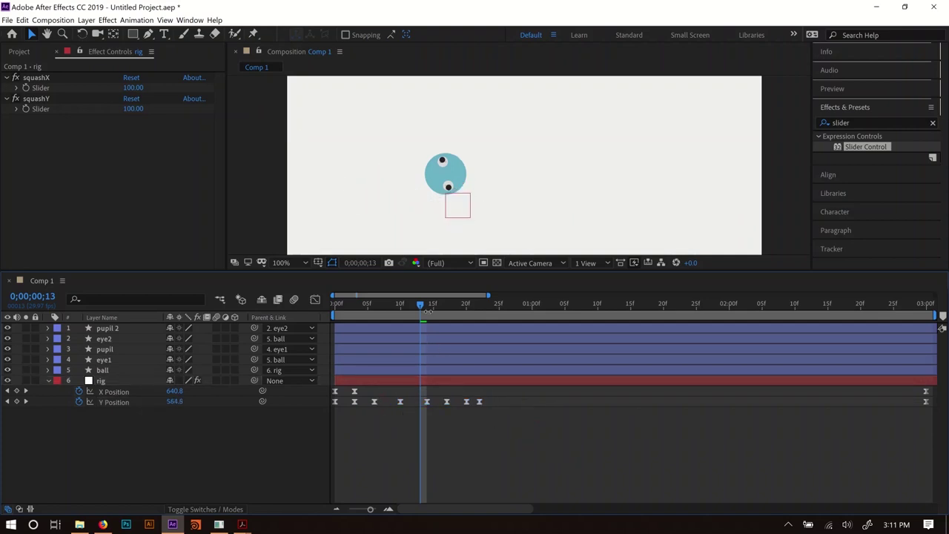
Show the rig's Y Position curve in the Graph Editor and scrub from the start to the first ground contact at frame 3
left_click_drag(421, 305, 318, 296)
left_click(316, 300)
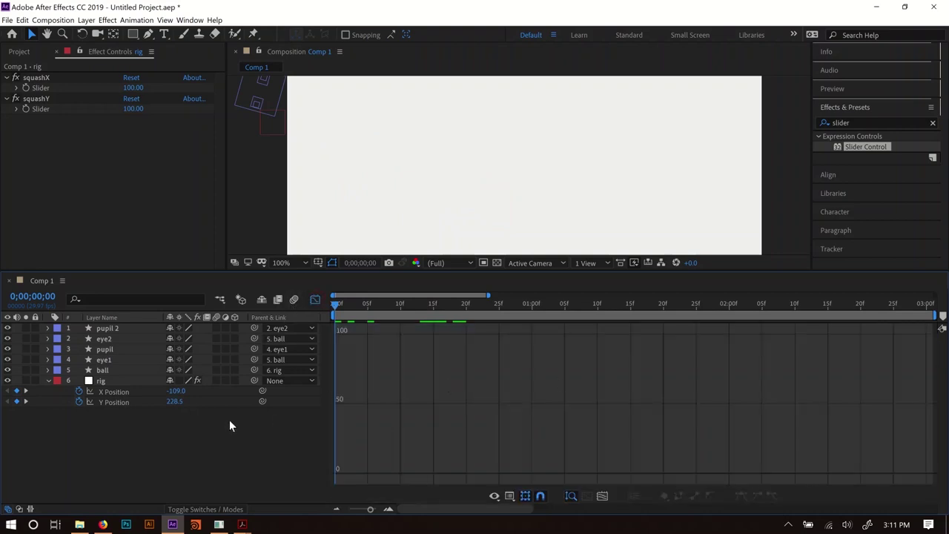
left_click(115, 402)
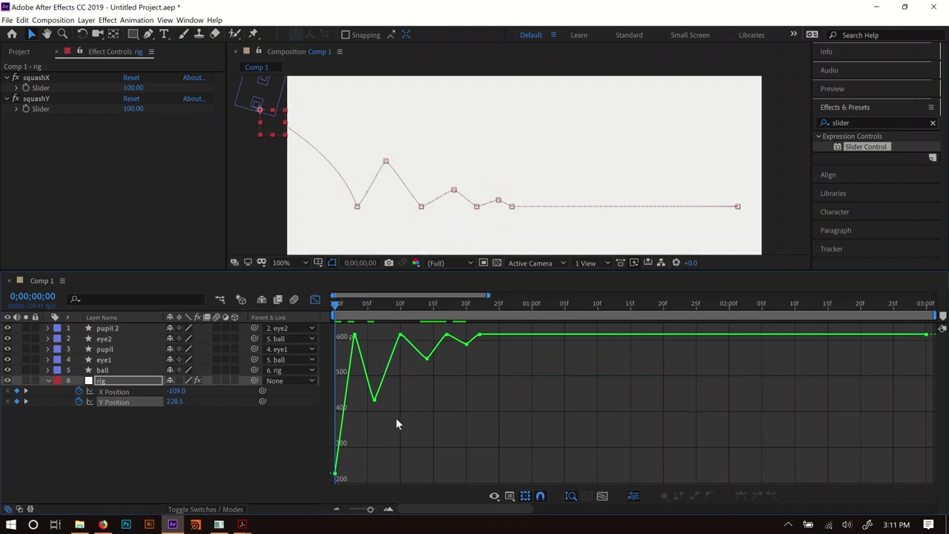
left_click_drag(333, 307, 363, 351)
mouse_move(362, 309)
left_mouse_down()
mouse_move(381, 317)
mouse_move(357, 314)
left_mouse_up()
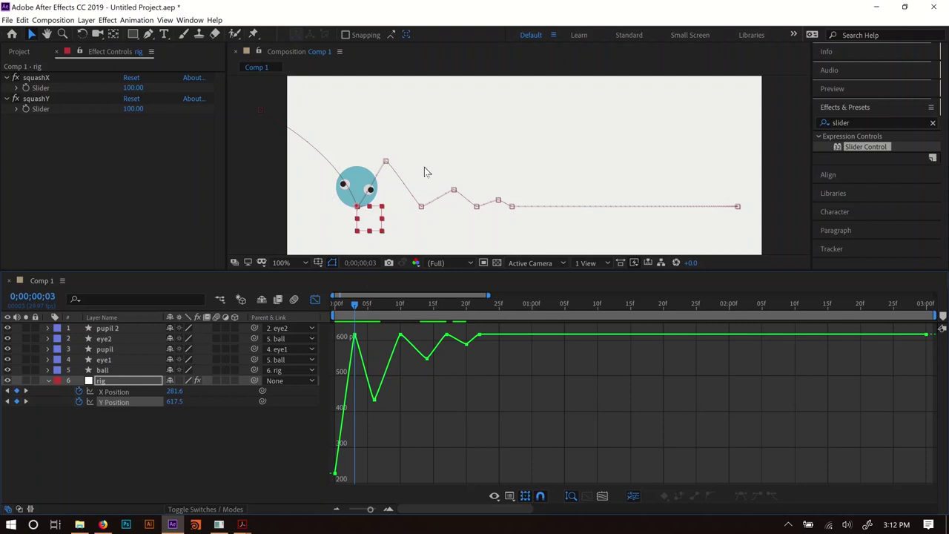
Convert the four ground-contact keyframes at frames 3, 10, 17 and 22 of the Y Position curve to linear
left_click(353, 336)
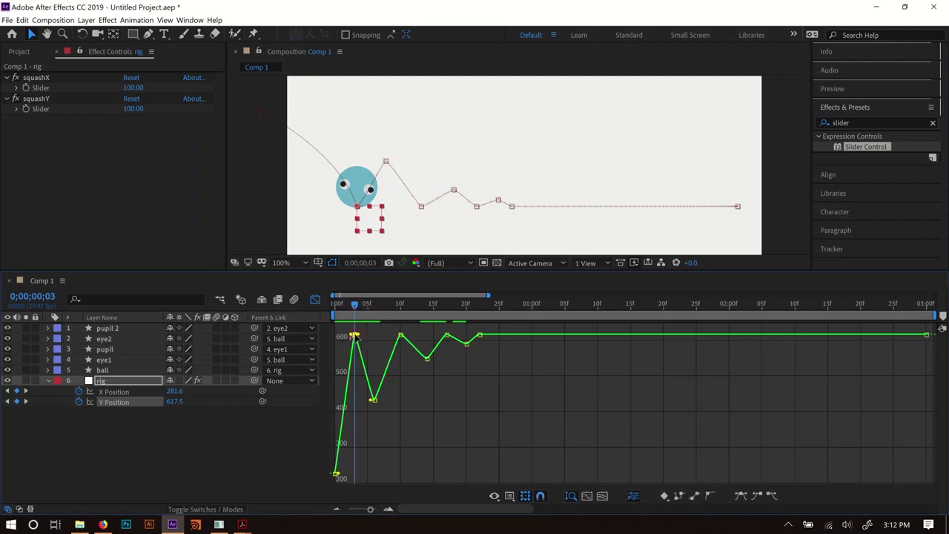
left_click(401, 336, "shift")
left_click(446, 336, "shift")
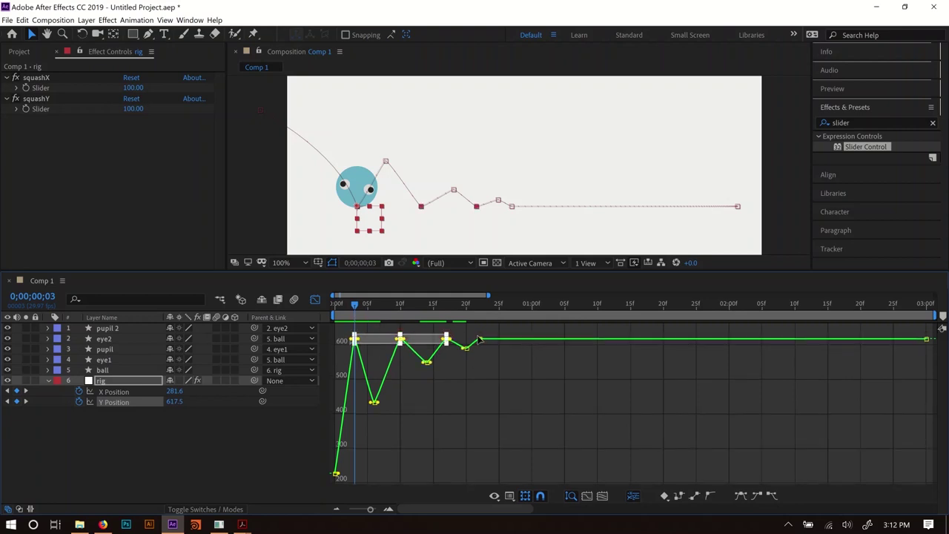
left_click(479, 339, "shift")
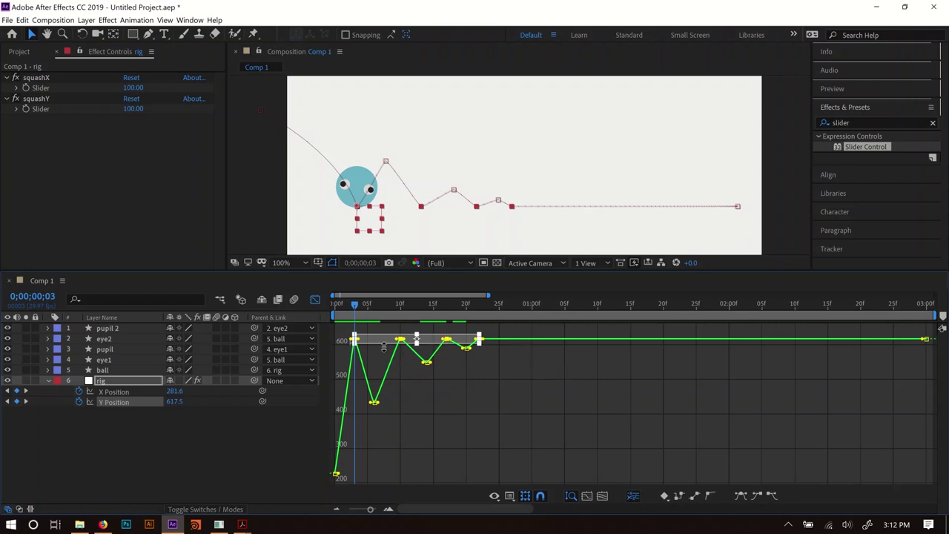
left_click(696, 497)
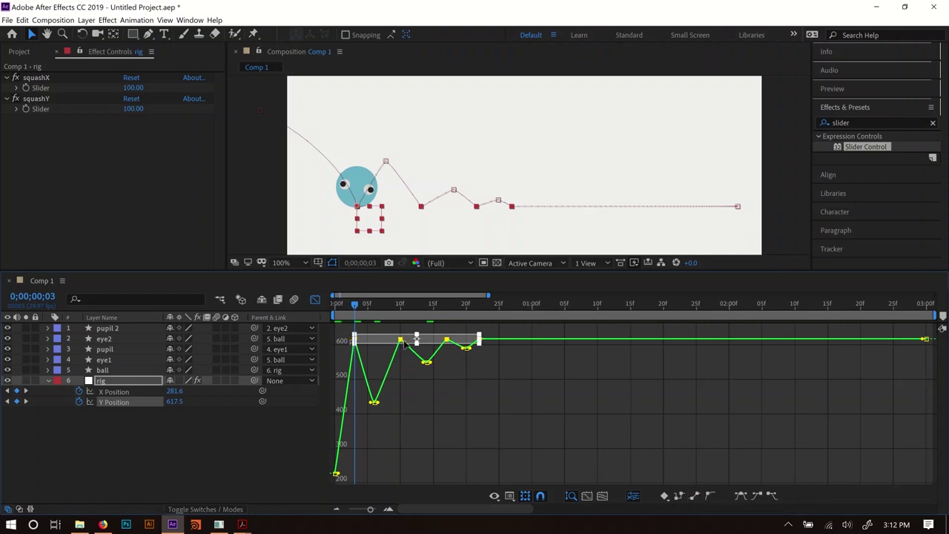
Apply Easy Ease to the first Y Position keyframe and the three bounce-peak keyframes
left_click(335, 475)
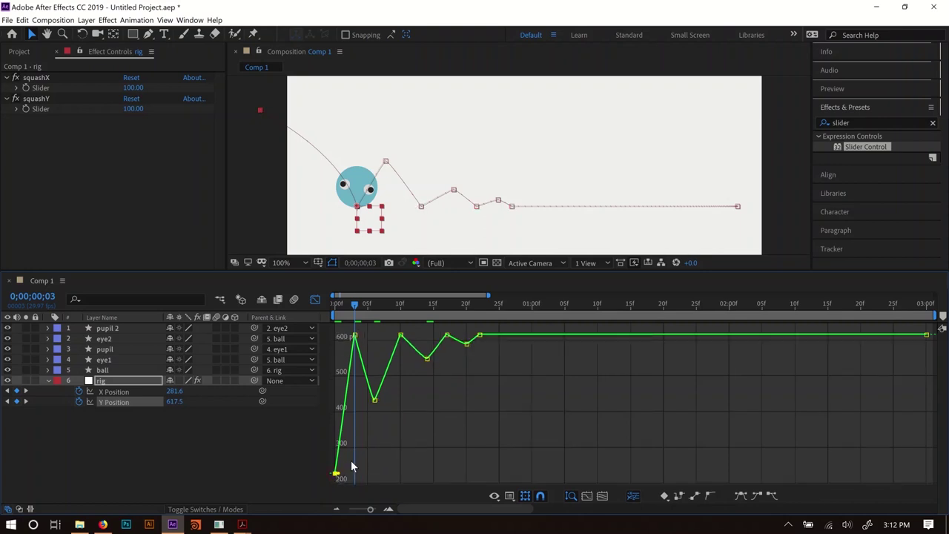
left_click(374, 400, "shift")
left_click(427, 359, "shift")
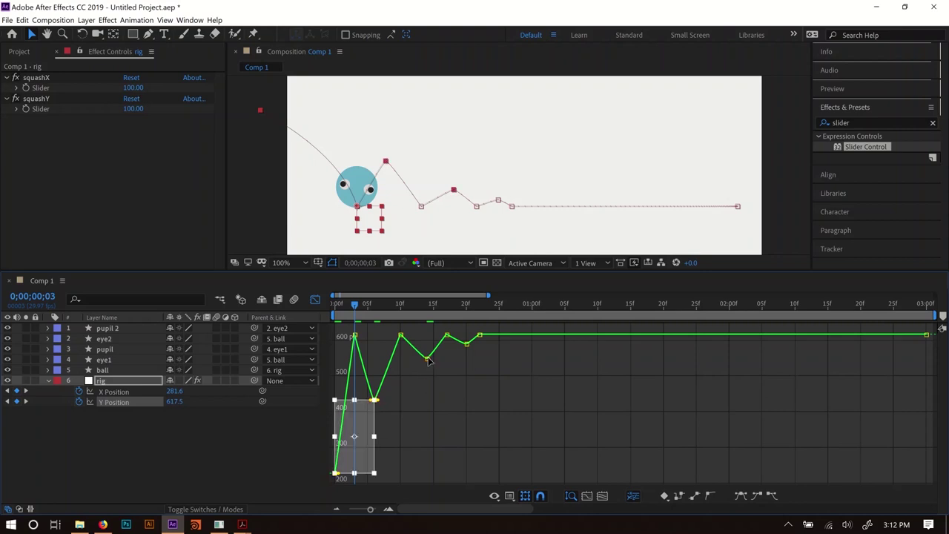
left_click(466, 343, "shift")
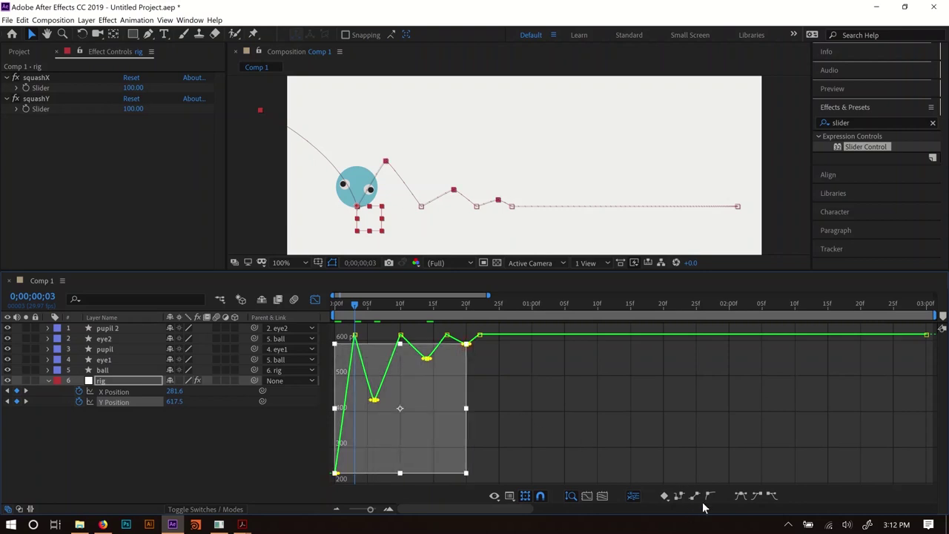
left_click(740, 496)
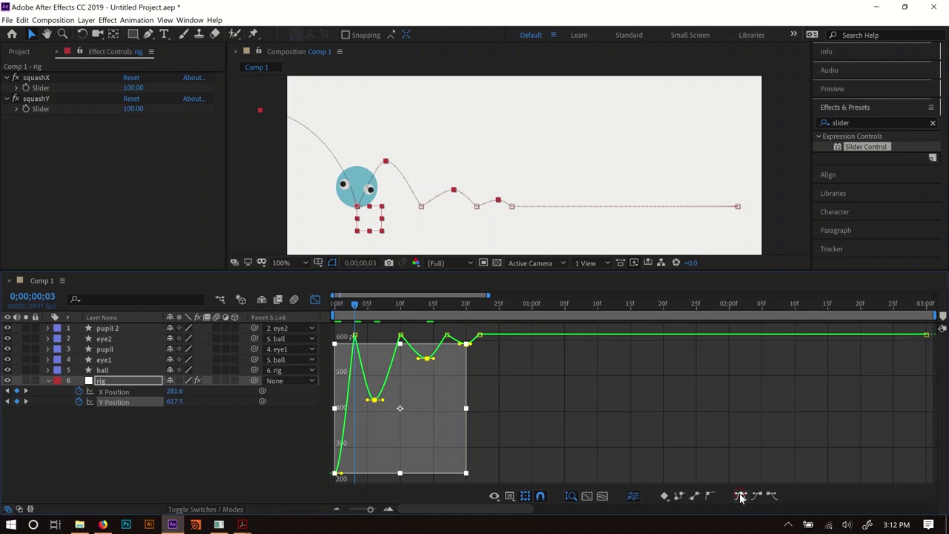
left_click(556, 421)
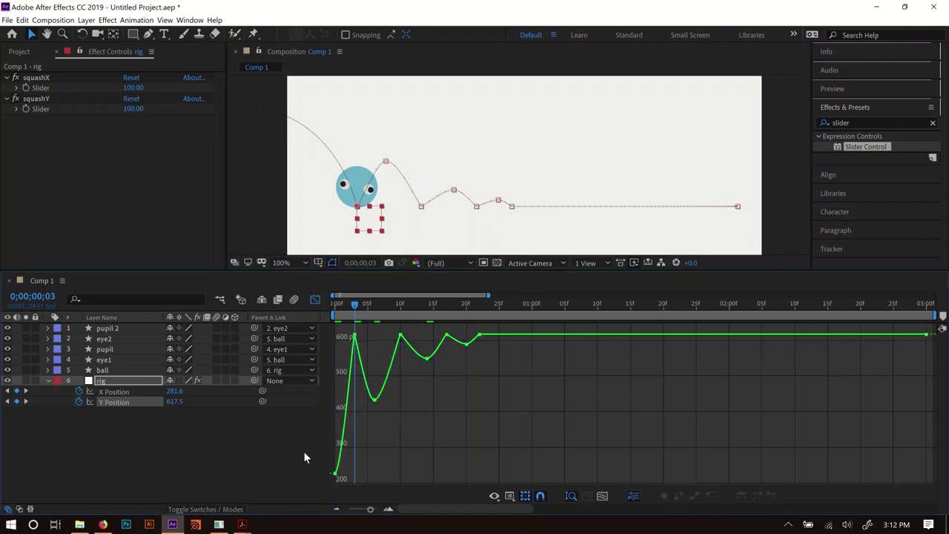
Lengthen the horizontal handles of the first two bounce peaks on the Y Position curve, and move the second peak to frame 13
left_click(375, 400)
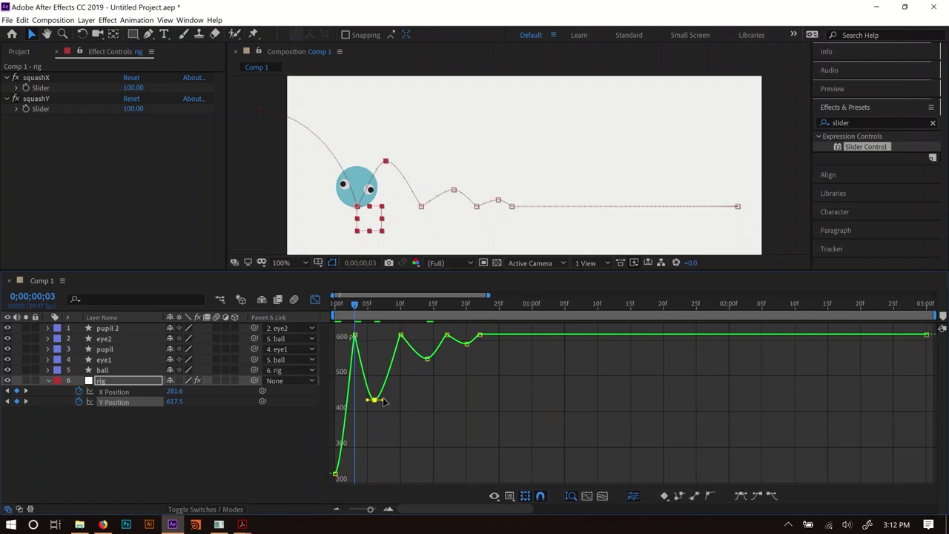
left_click_drag(383, 401, 362, 401)
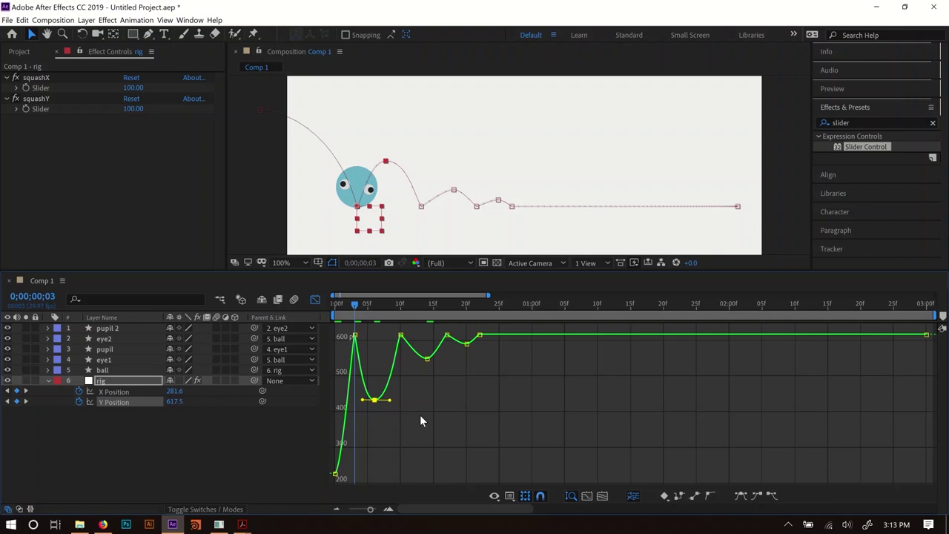
scroll(420, 417, "up", 2)
scroll(438, 427, "left", 4)
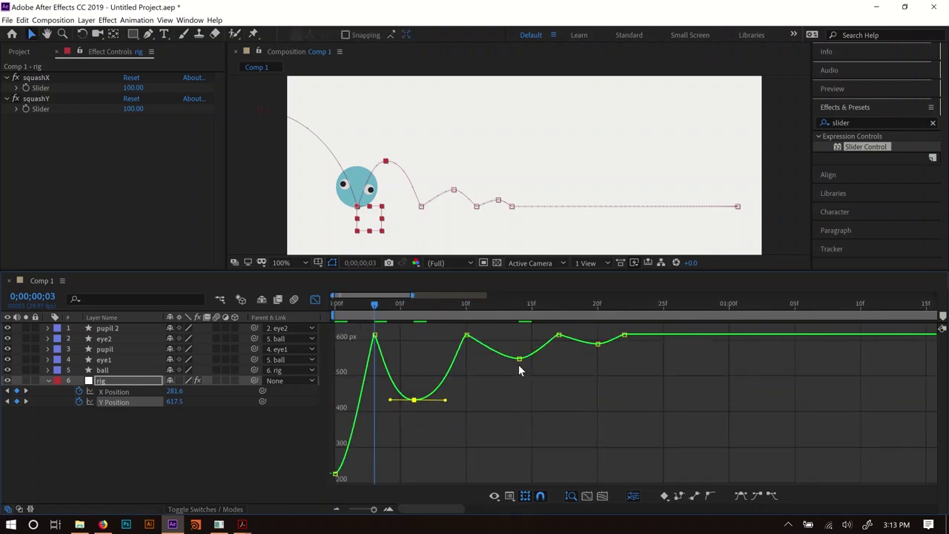
left_click(519, 359)
left_click_drag(501, 359, 547, 357)
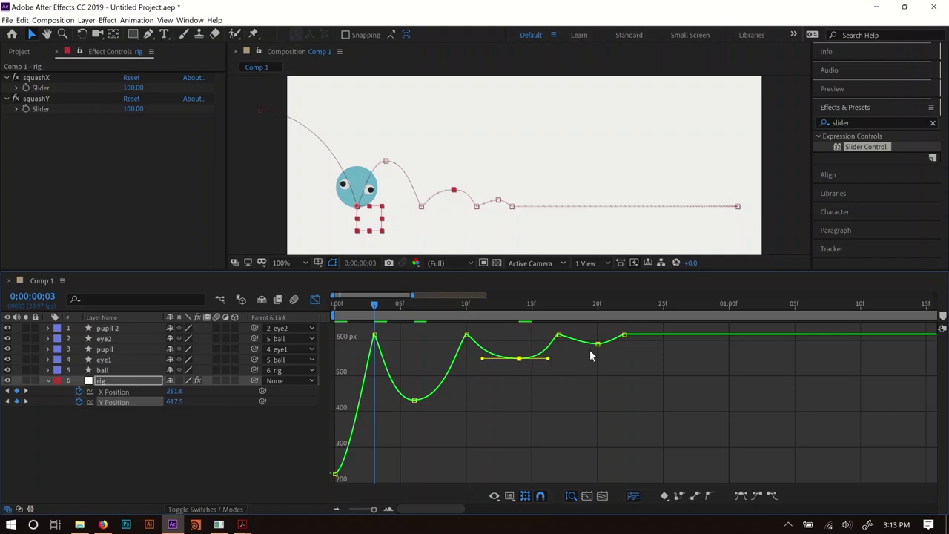
left_click_drag(519, 359, 511, 361)
left_click(635, 390)
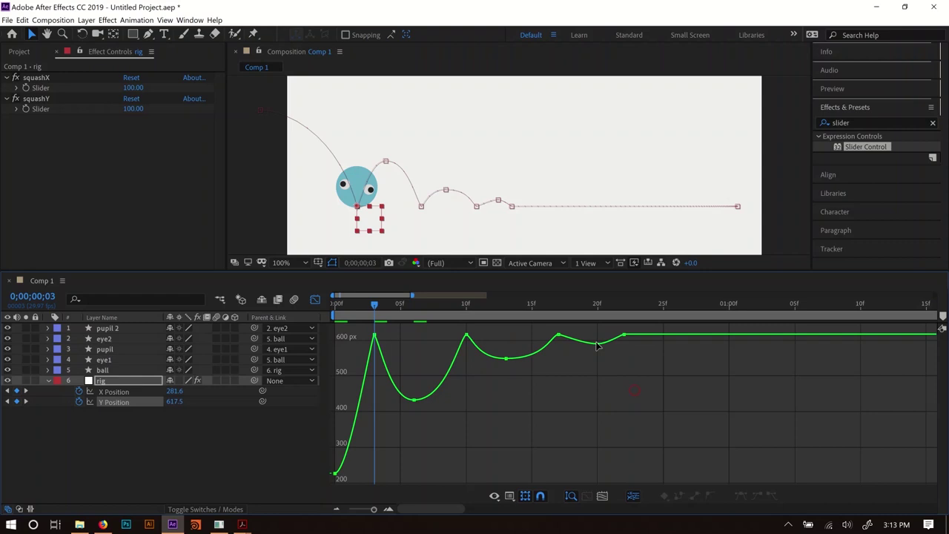
Lengthen both horizontal handles of the last bounce peak, at frame 20 on the Y Position curve
left_click(598, 344)
mouse_move(599, 345)
left_mouse_down()
mouse_move(585, 345)
mouse_move(616, 345)
left_mouse_up()
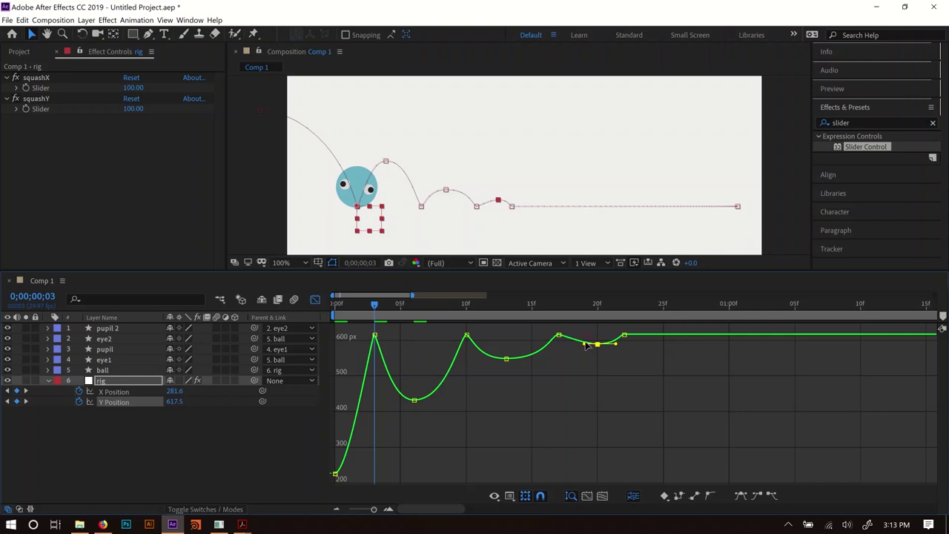
left_click_drag(585, 346, 576, 349)
Preview the bouncing animation, collapse the rig layer's properties, and switch from the Graph Editor back to the layer bars
key("space")
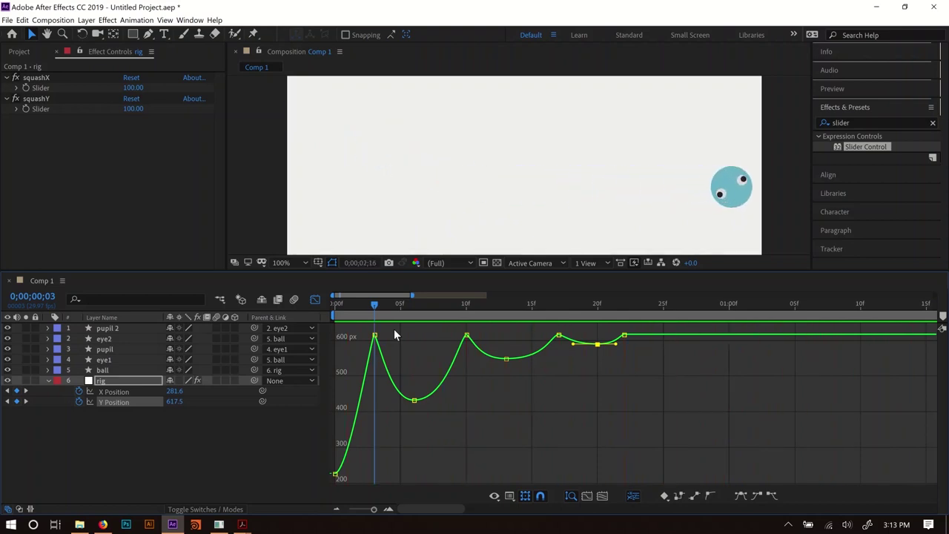
left_click(293, 443)
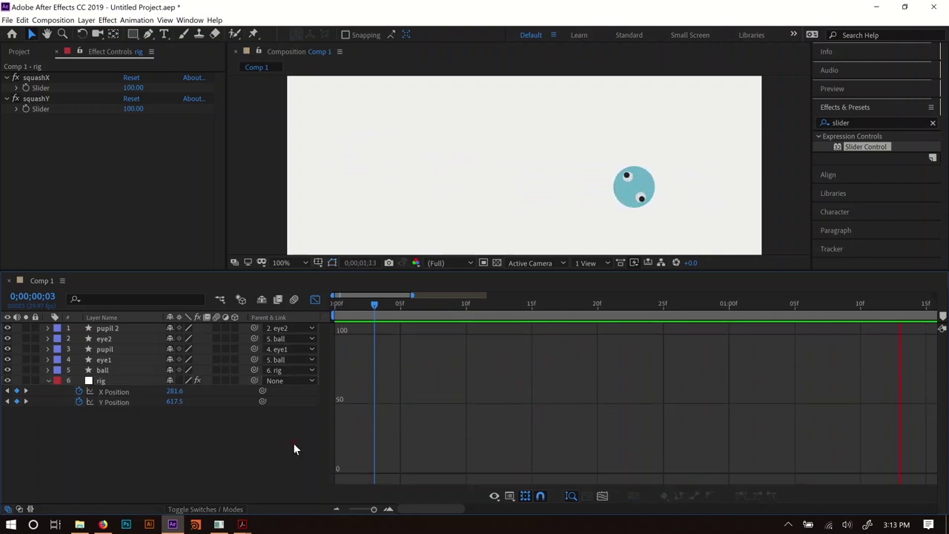
left_click(49, 380)
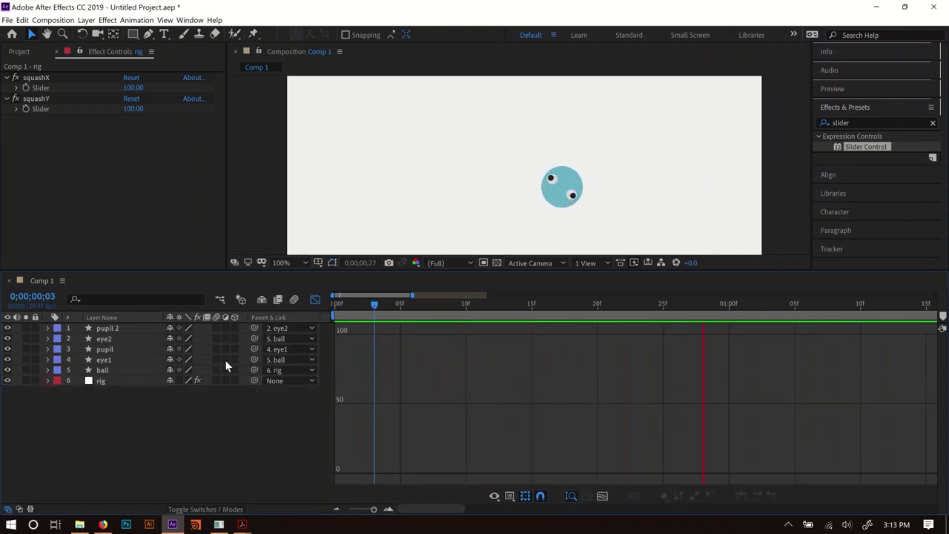
left_click(316, 300)
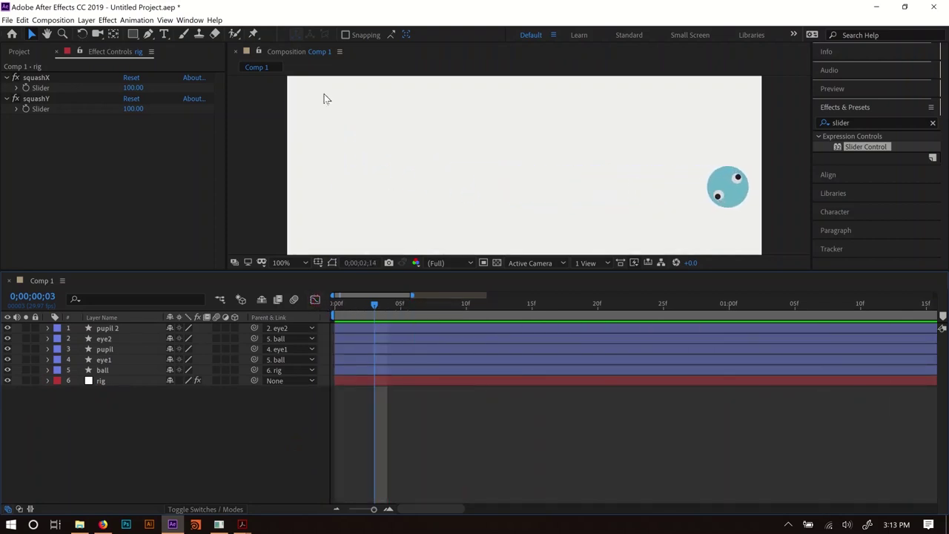
Start keyframing the rig's squashY slider at frame 3, reveal the layer's keyframed properties, and go to the first frame
left_click(103, 382)
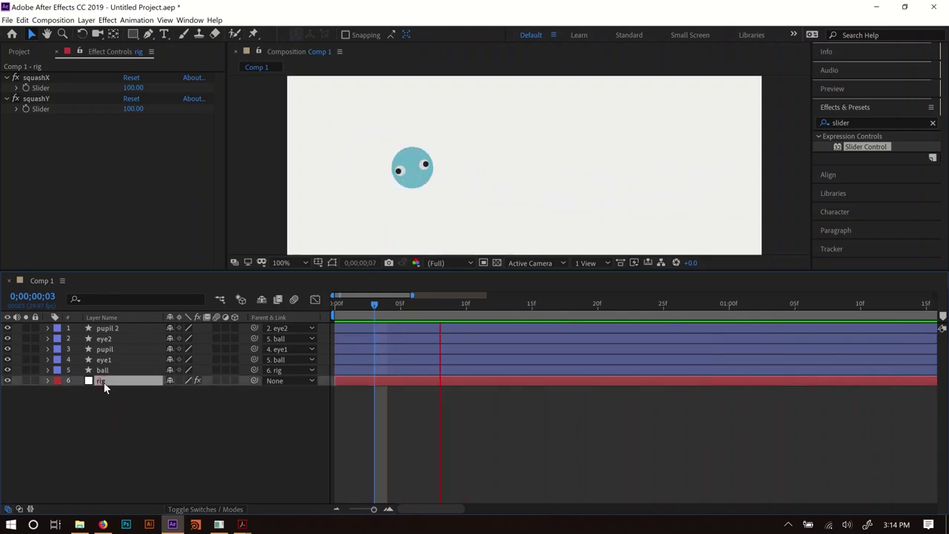
left_click(24, 108)
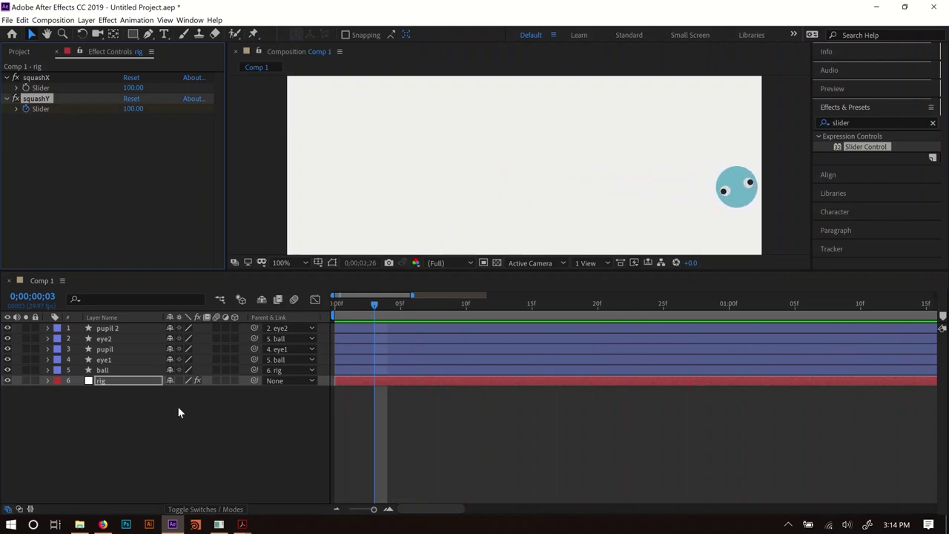
key("u")
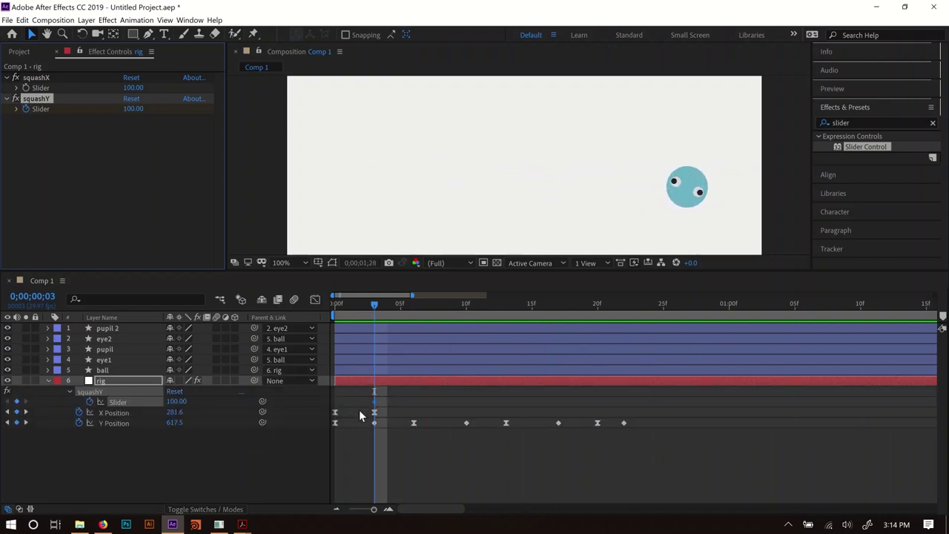
left_click(413, 447)
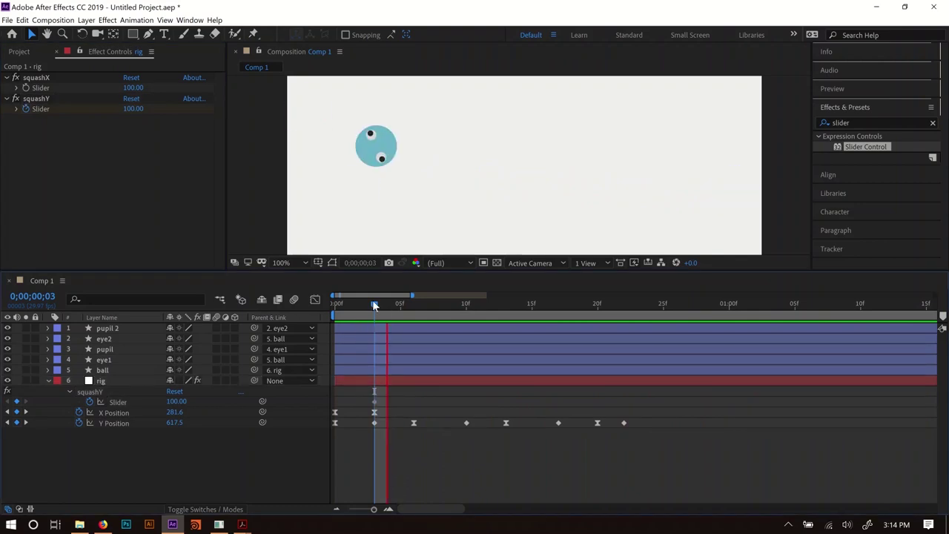
key("Home")
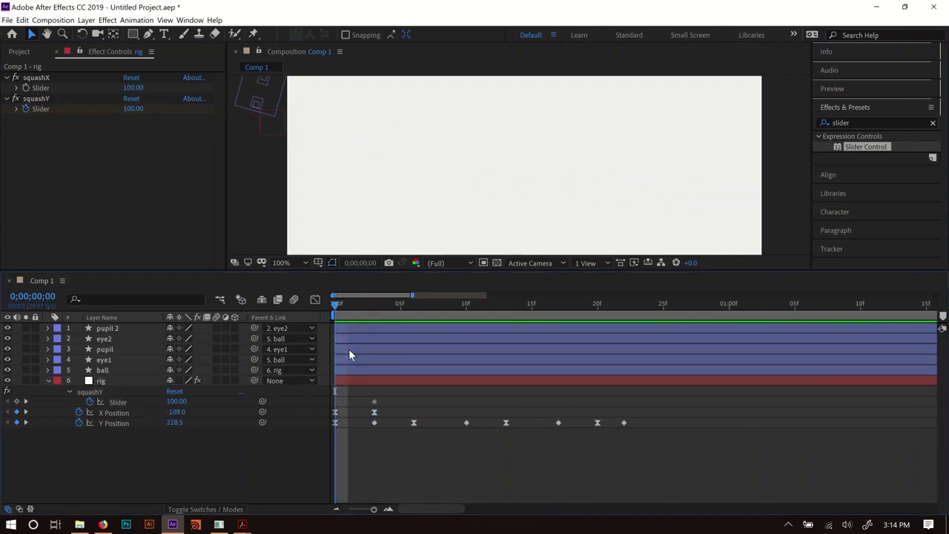
Move the squashY slider's keyframe from frame 3 to the first frame and add a keyframe at frame 2
left_click(374, 402)
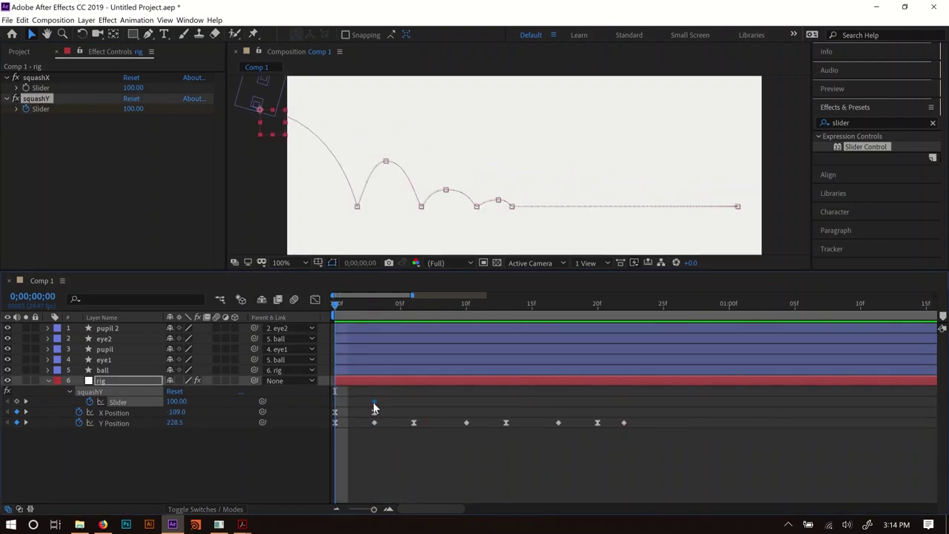
left_click_drag(374, 406, 335, 409)
left_click_drag(337, 305, 362, 315)
key("space")
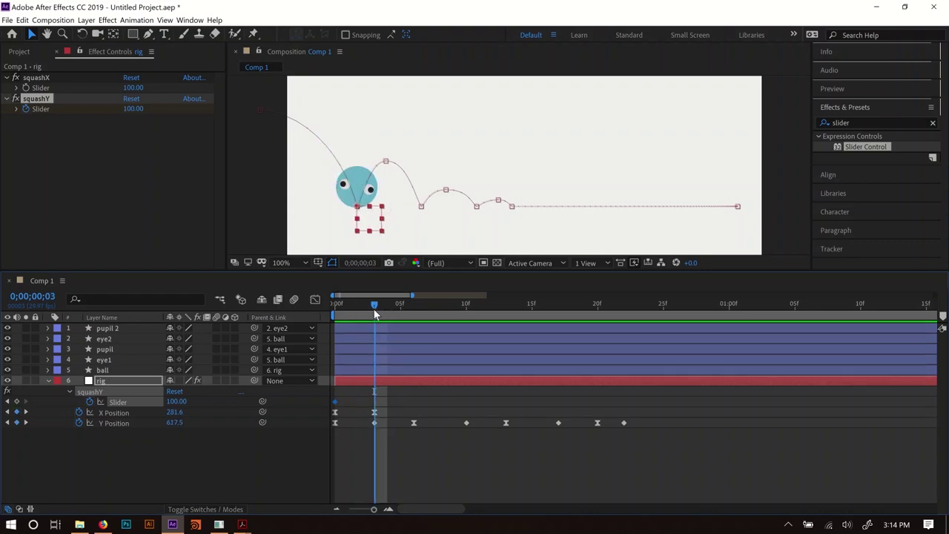
left_click_drag(373, 313, 366, 308)
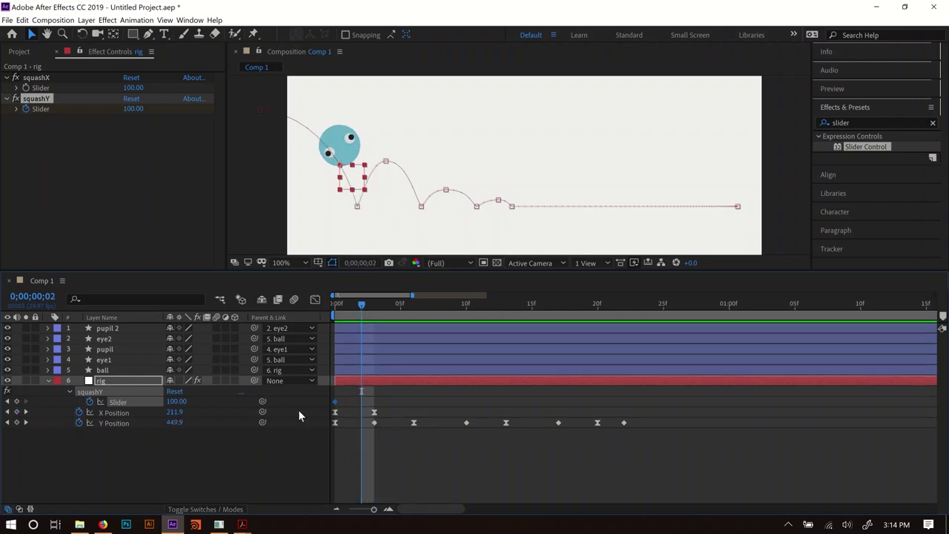
left_click(17, 401)
Keyframe the squashY slider at 61 on the first impact at frame 3 and at 117 on frame 5
left_click_drag(362, 310, 373, 310)
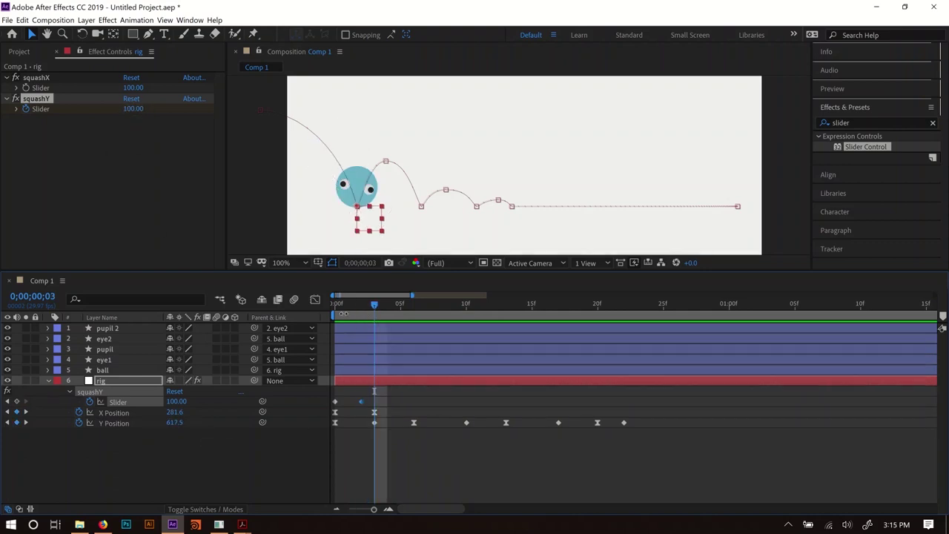
left_click_drag(176, 401, 149, 394)
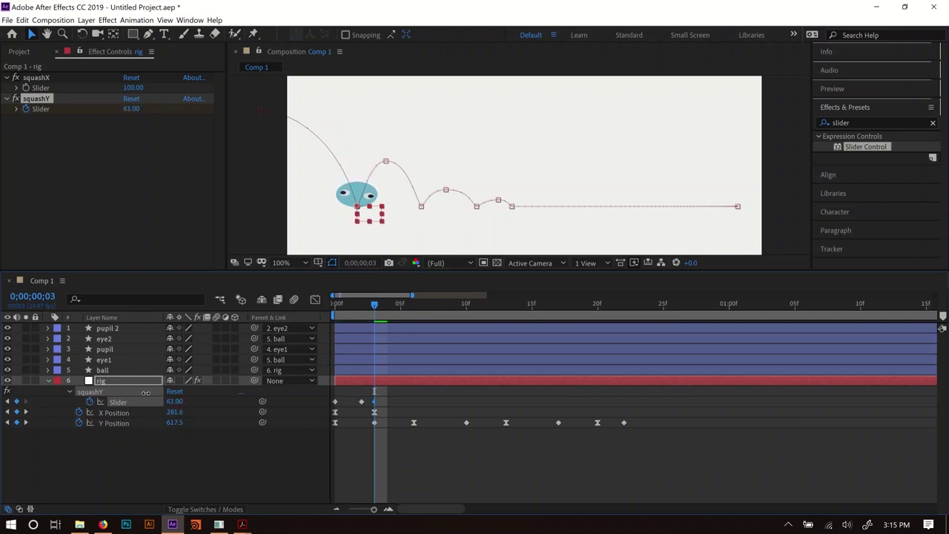
left_click_drag(376, 312, 398, 309)
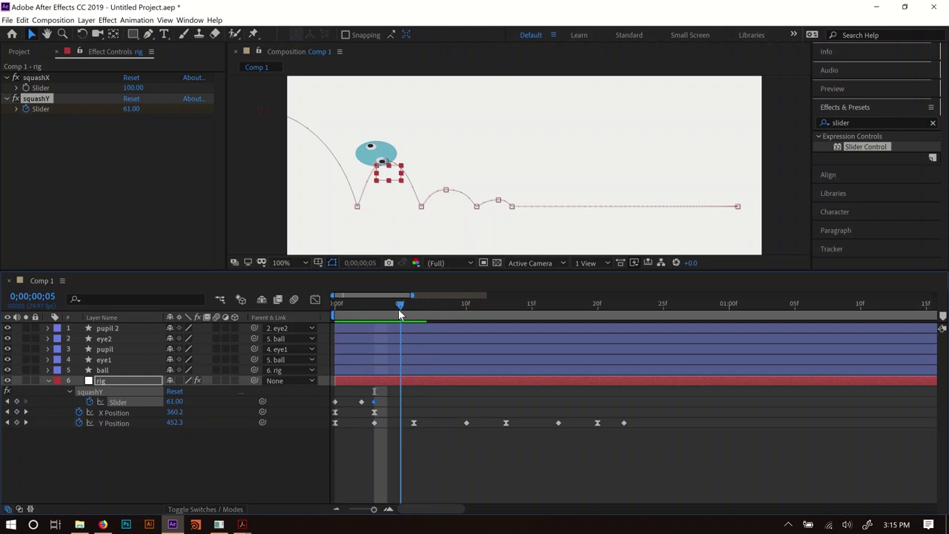
left_click_drag(173, 401, 211, 401)
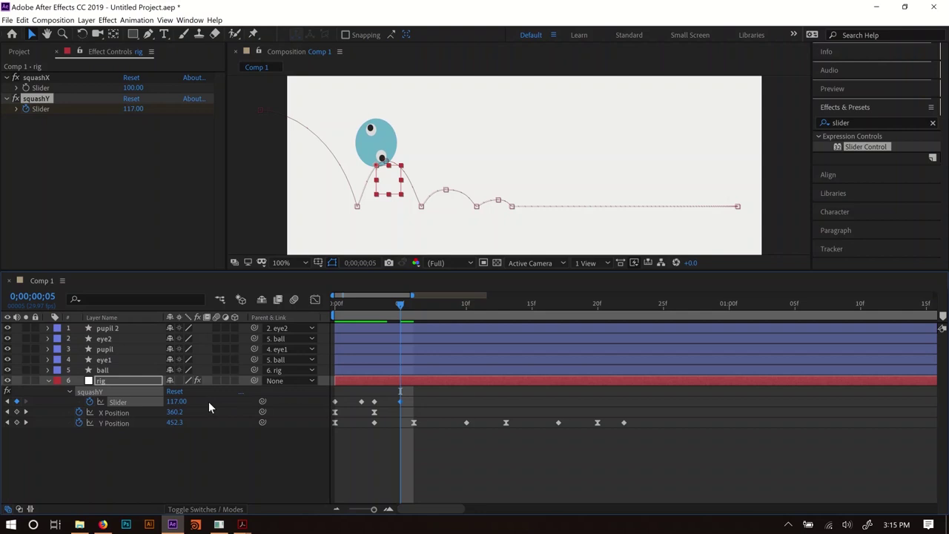
Keyframe the squashY slider at 100 on frame 9, just before the second impact
left_click_drag(405, 304, 457, 315)
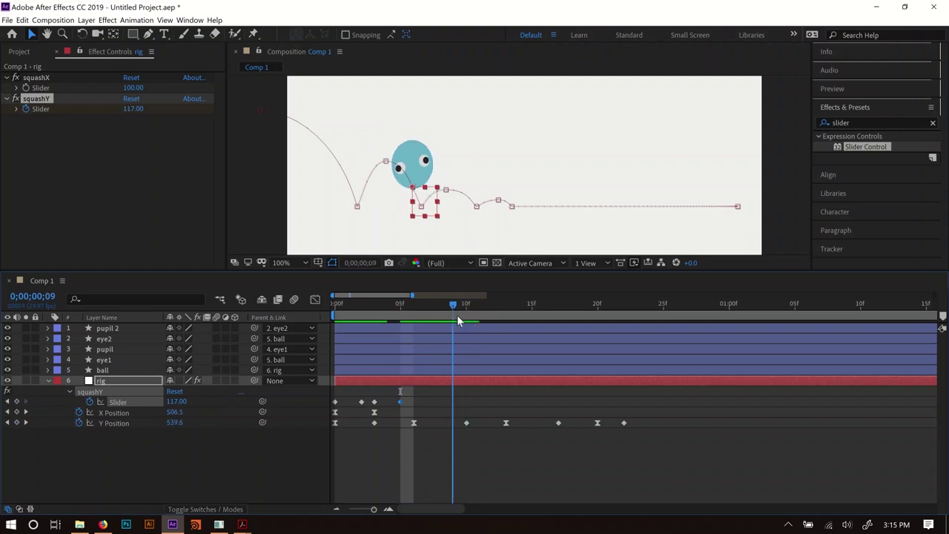
left_click(178, 401)
type("100")
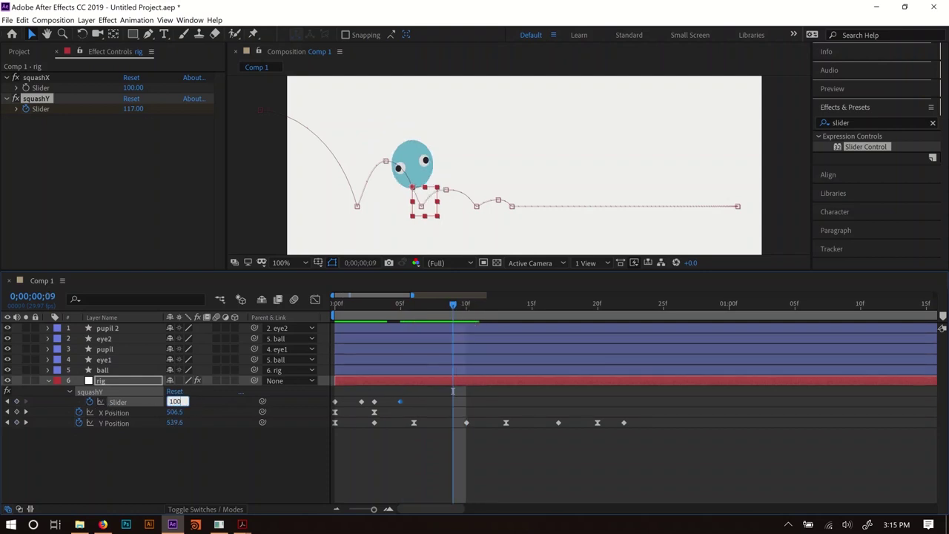
left_click(397, 461)
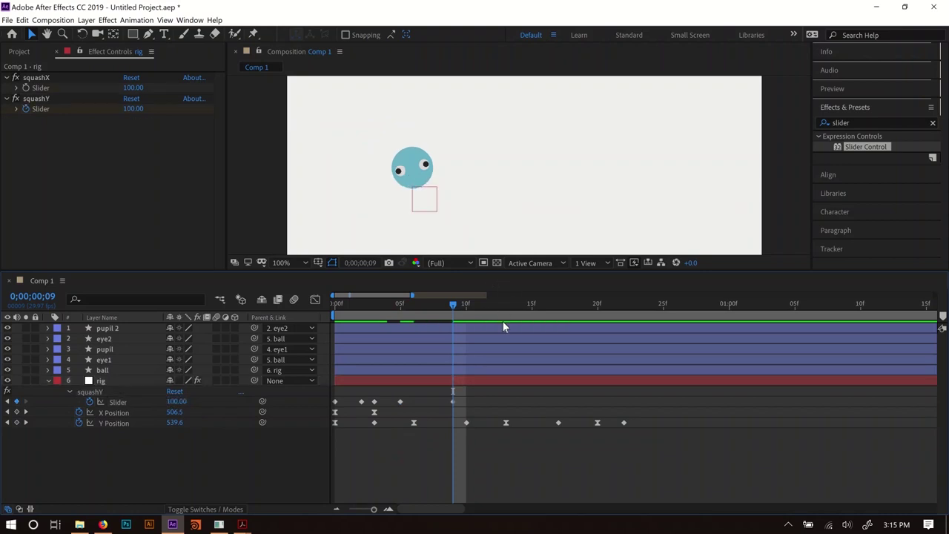
Keyframe the squashY slider at 73 on the second impact at frame 10
left_click_drag(453, 303, 465, 304)
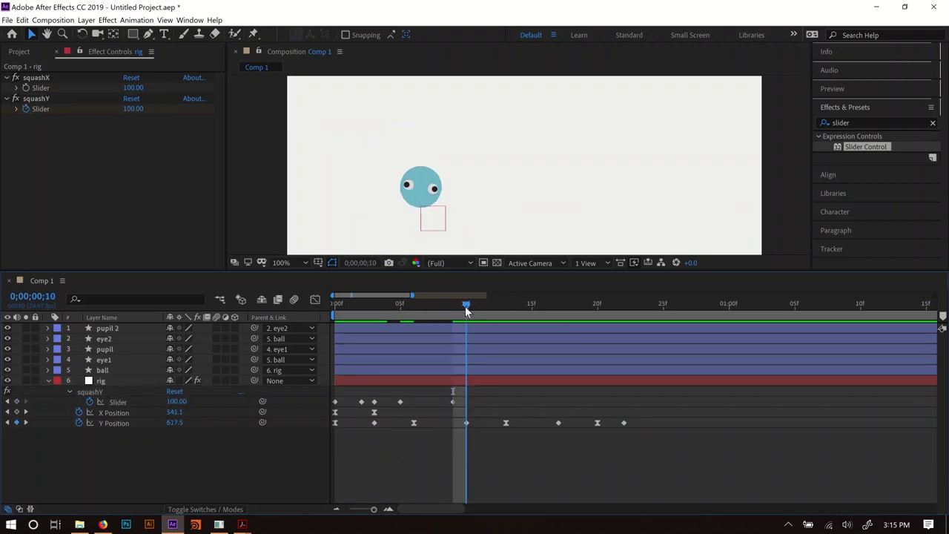
left_click(494, 418)
left_click(176, 401)
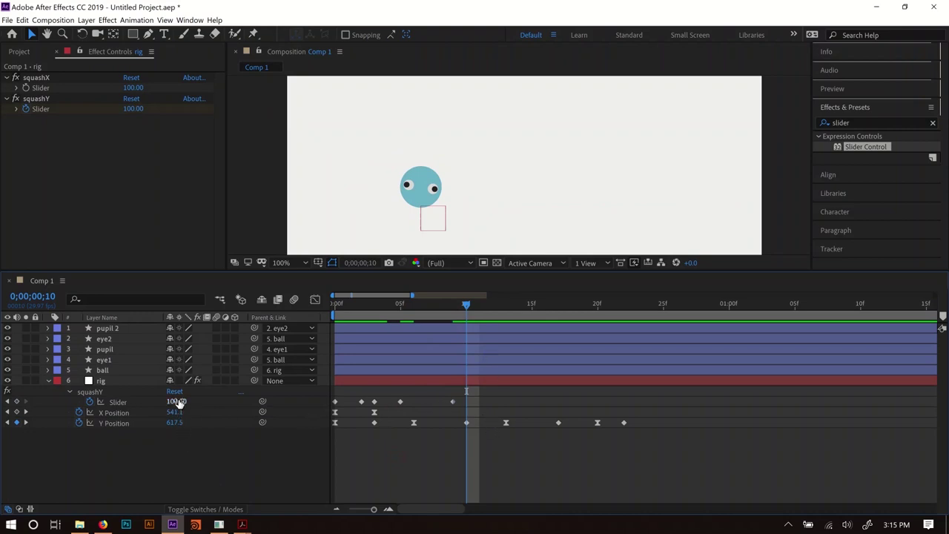
type("71")
key("Return")
left_click_drag(163, 401, 159, 402)
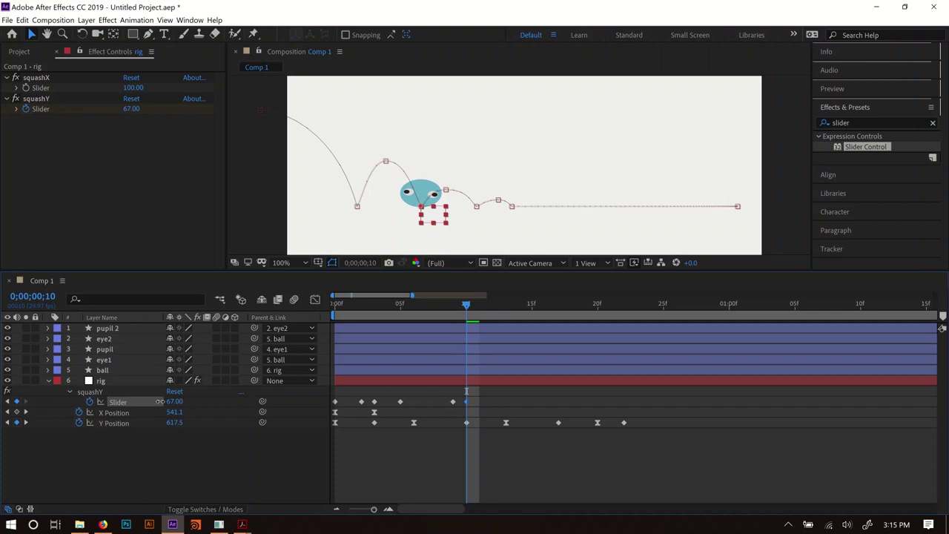
key("Return")
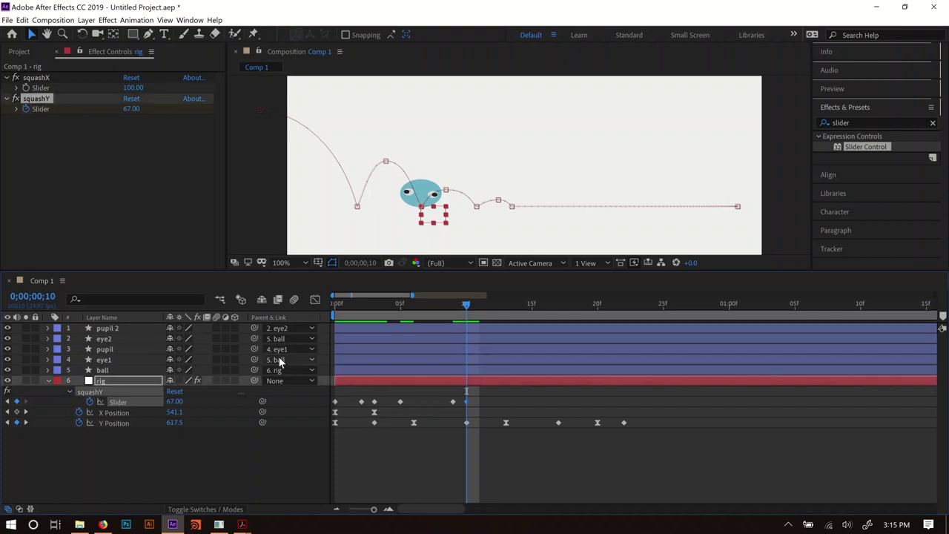
left_click_drag(405, 310, 470, 331)
left_click_drag(175, 401, 184, 401)
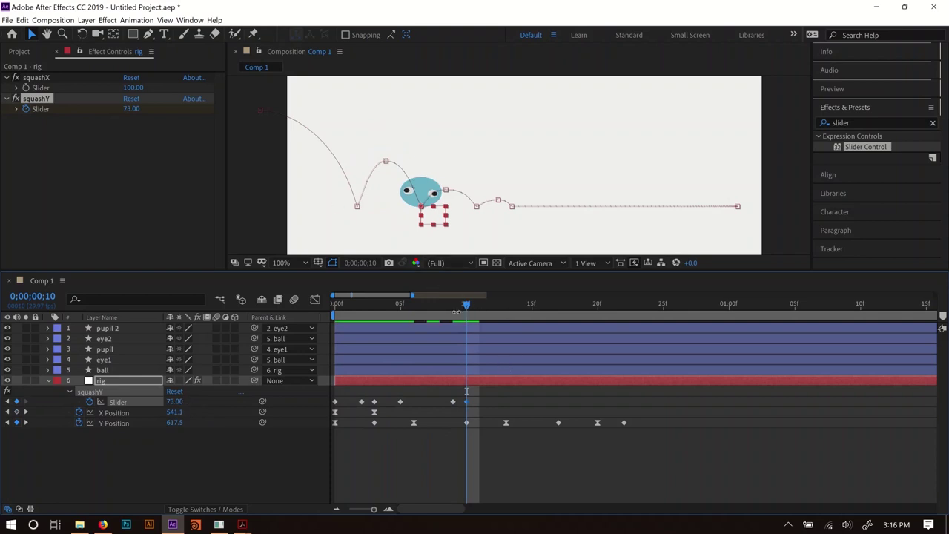
Keyframe the squashY slider at 109 on frame 12 and at 100 on frame 16
left_click_drag(465, 304, 494, 306)
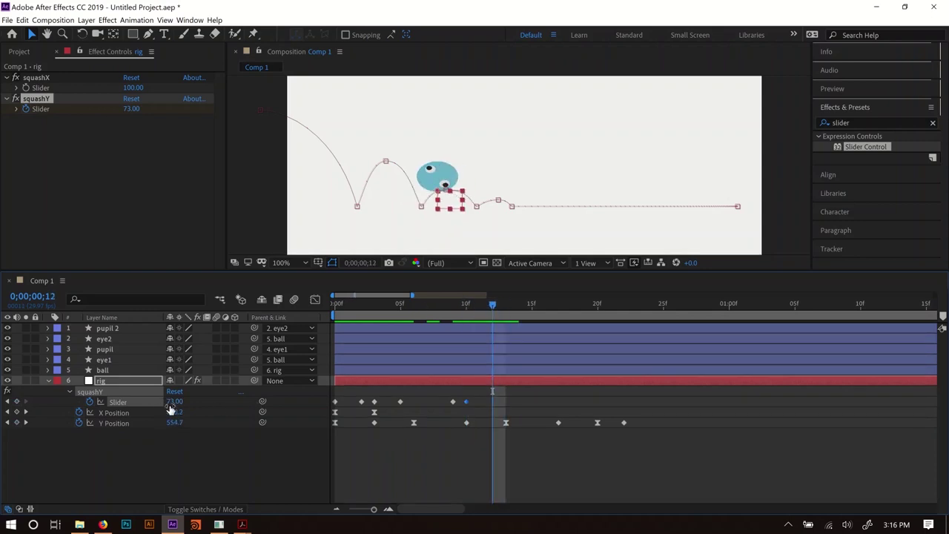
left_click_drag(172, 402, 201, 407)
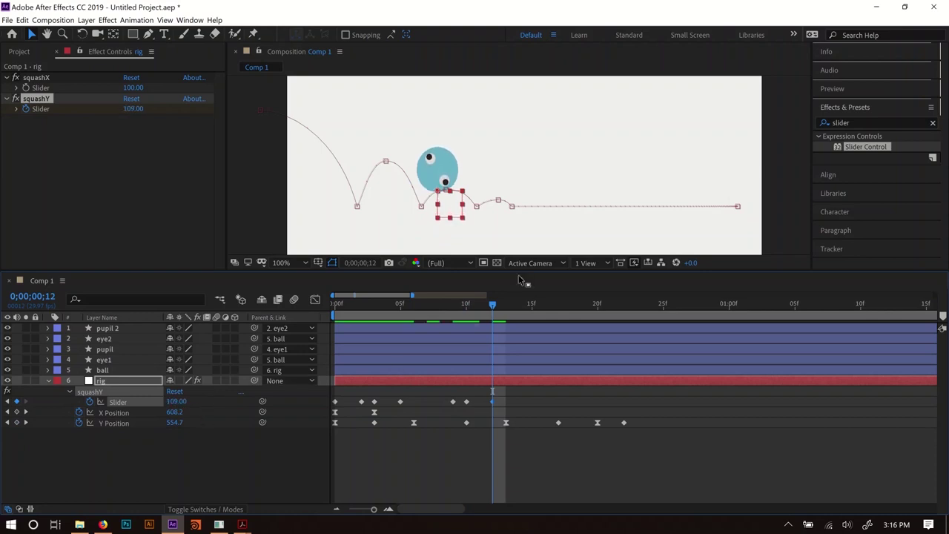
left_click_drag(494, 313, 548, 314)
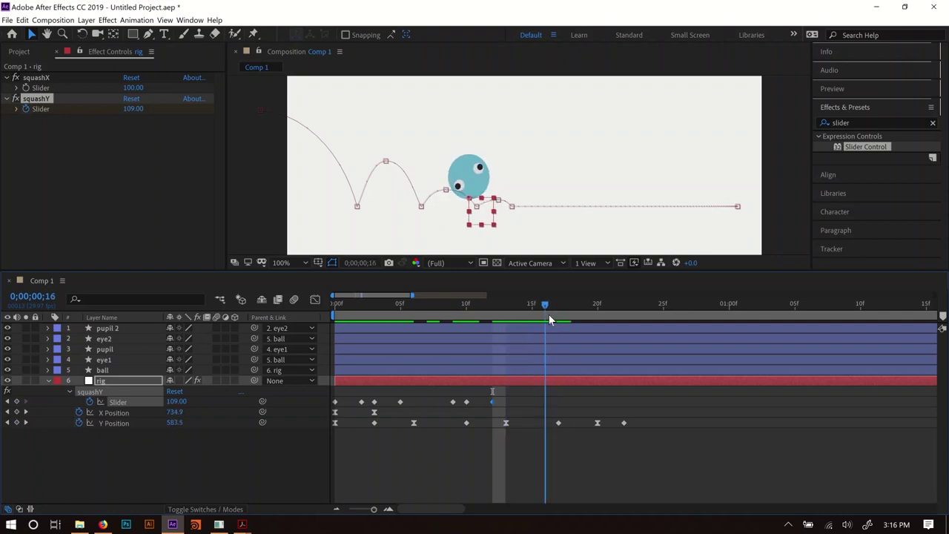
left_click(176, 401)
type("100")
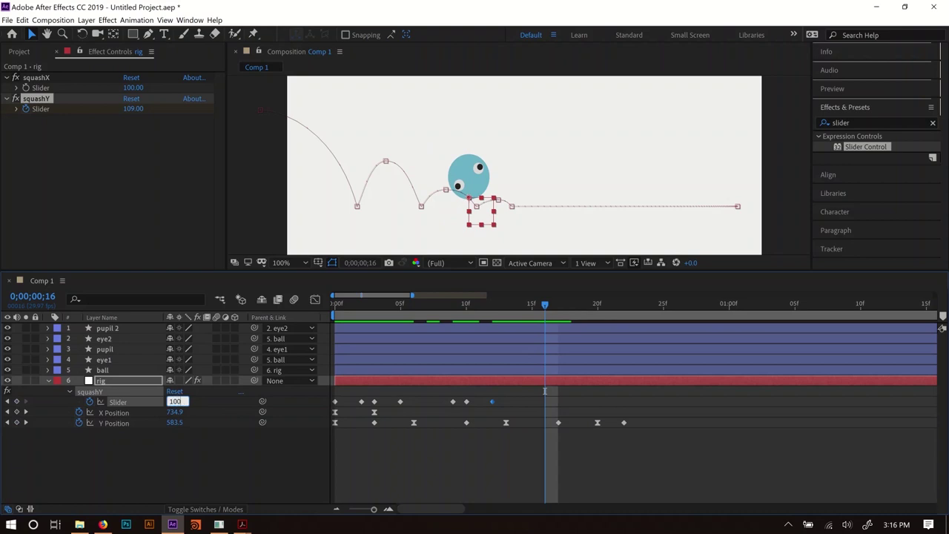
left_click(455, 466)
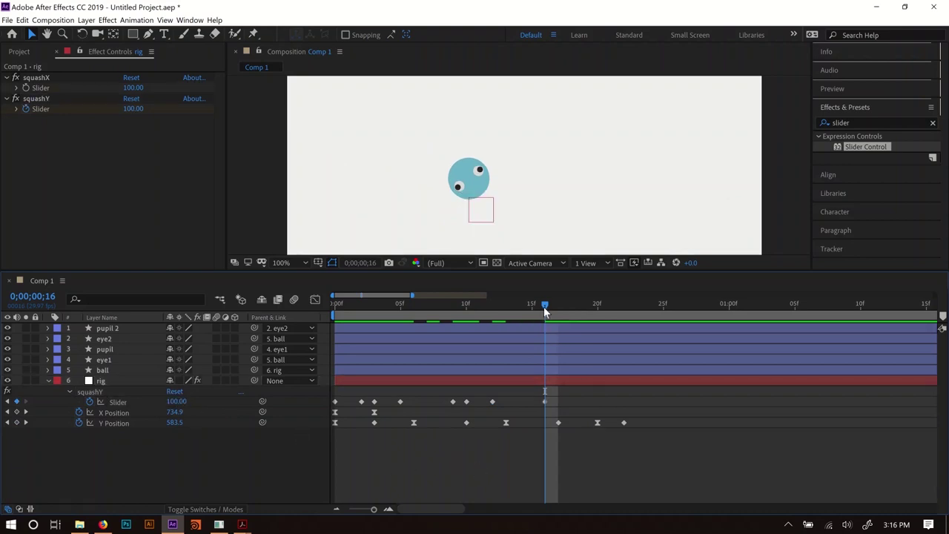
Keyframe the squashY slider at 85 on the third impact at frame 17 and at 103 on frame 19
left_click(554, 309)
left_click_drag(178, 401, 166, 402)
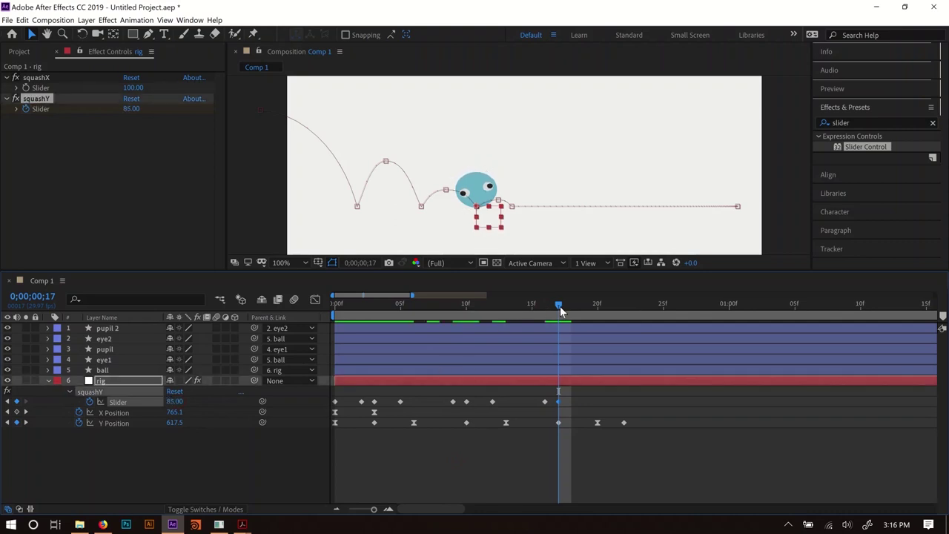
left_click_drag(565, 305, 585, 306)
left_click_drag(174, 401, 190, 405)
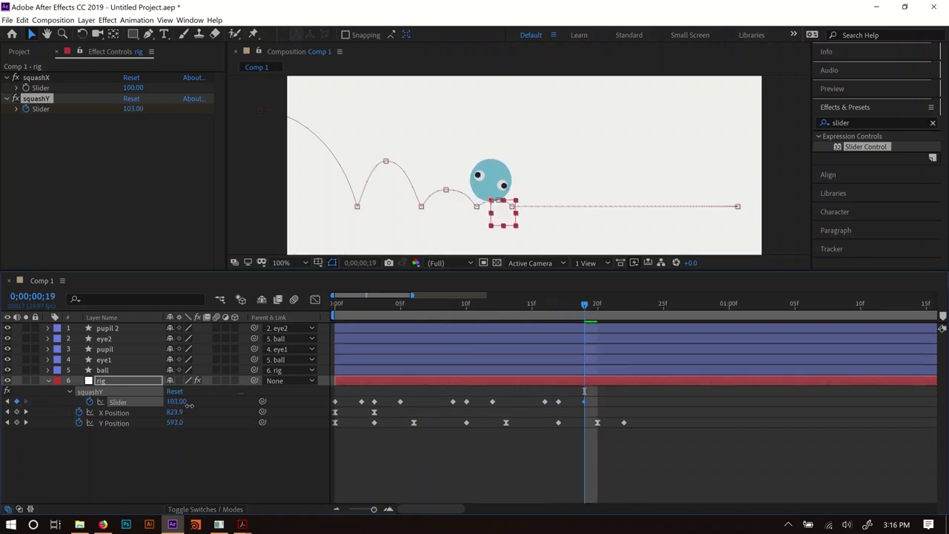
Keyframe the squashY slider at 100 on frame 21 and at 95 on the final impact at frame 22
left_click_drag(582, 303, 611, 311)
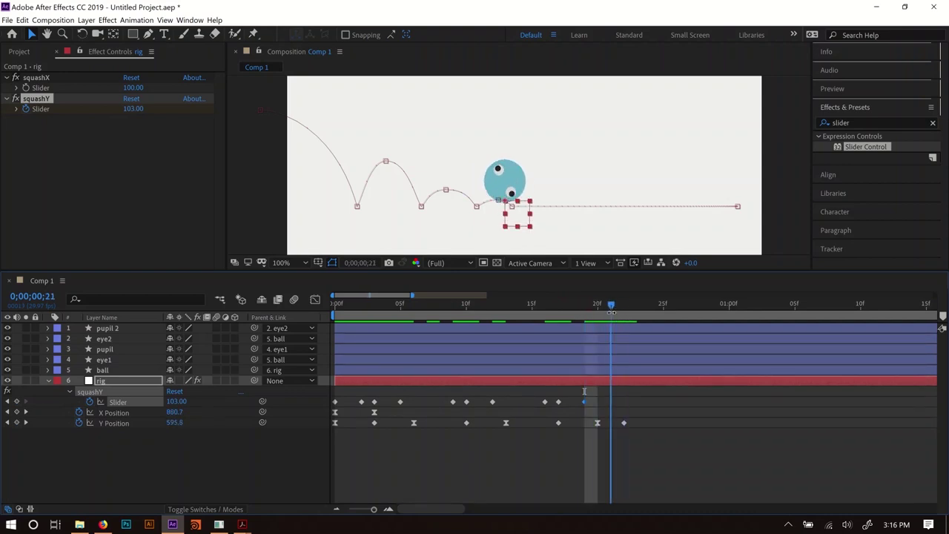
left_click(175, 401)
type("100")
key("Return")
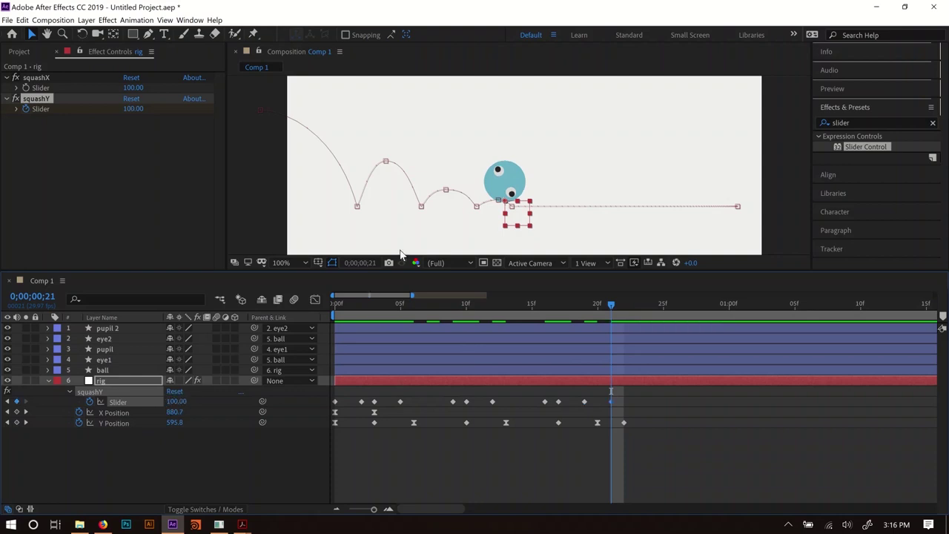
left_click_drag(612, 303, 628, 308)
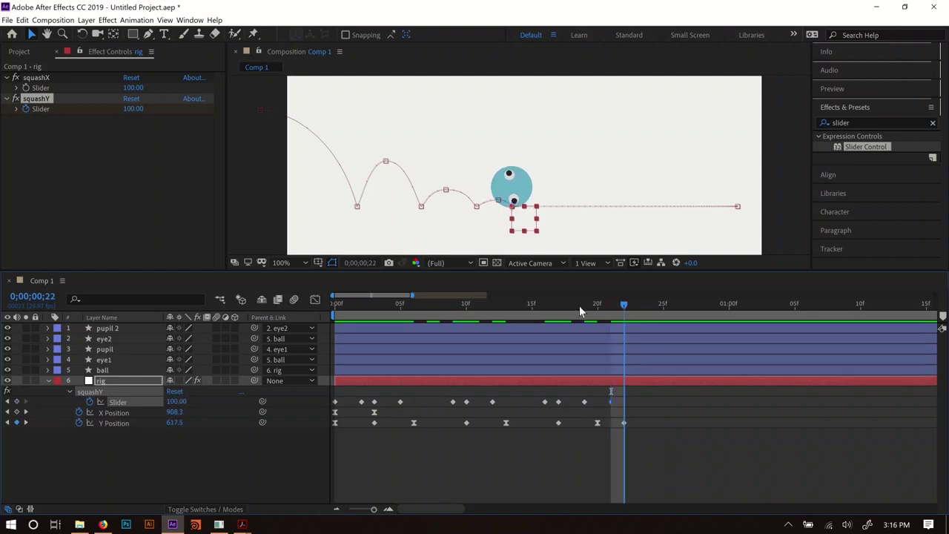
left_click(174, 401)
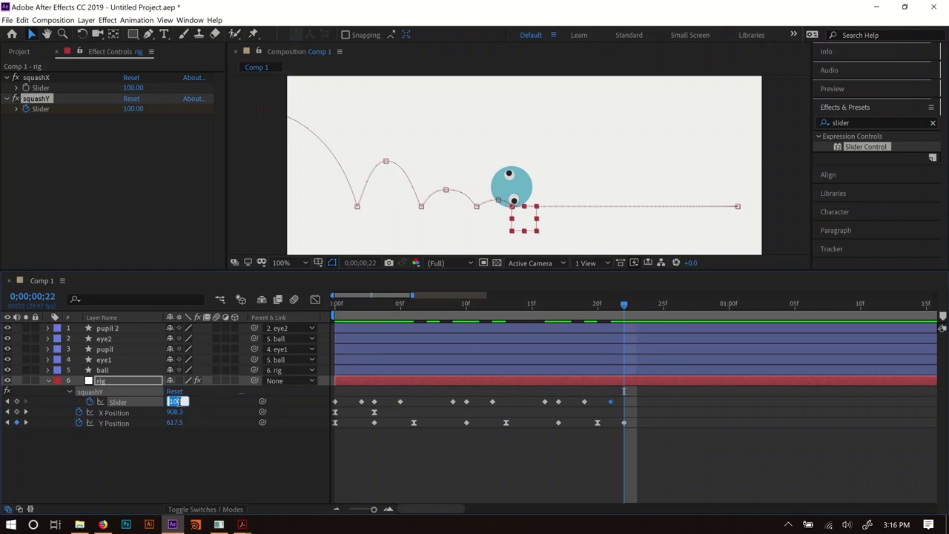
type("95")
left_click(467, 483)
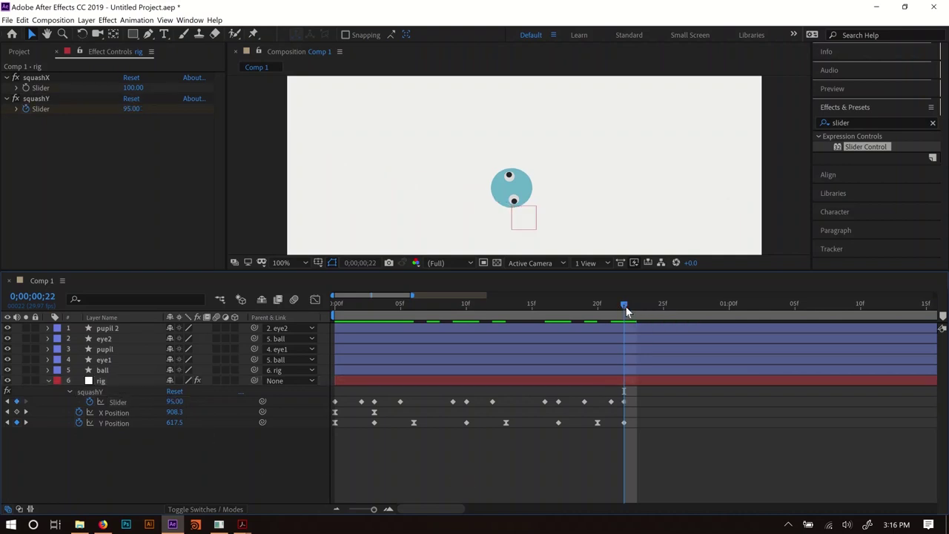
Return the squashY slider to 100 with a last keyframe on frame 24
left_click_drag(625, 306, 654, 307)
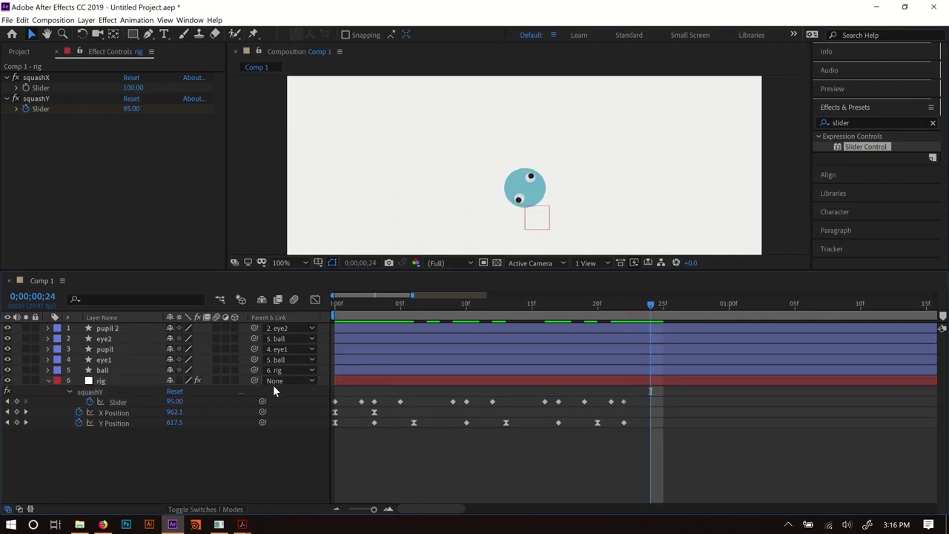
left_click(176, 402)
type("1")
left_click(391, 484)
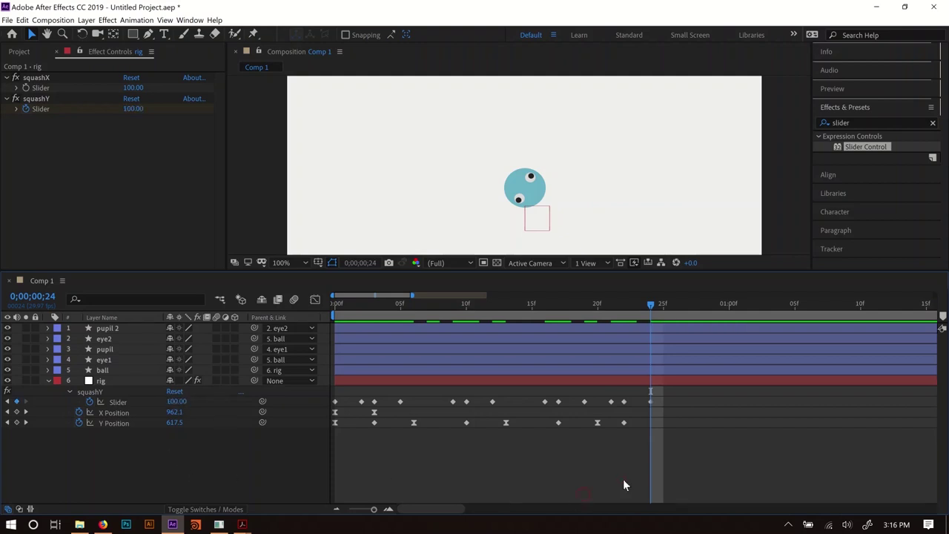
Scrub through the squash animation, fit the composition view up to 100%, and play the animation from the first frame
left_click_drag(650, 305, 254, 343)
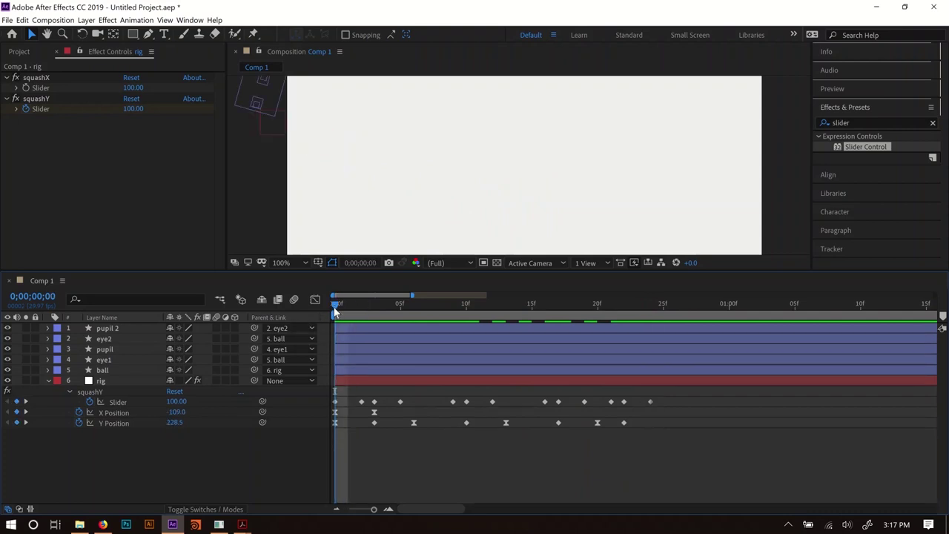
left_click_drag(334, 301, 487, 345)
left_click_drag(610, 349, 300, 360)
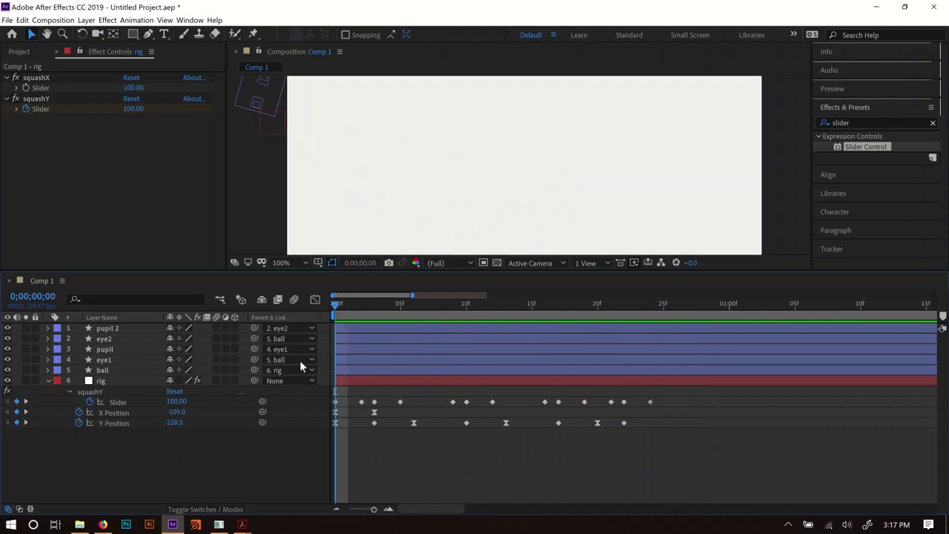
left_click(304, 263)
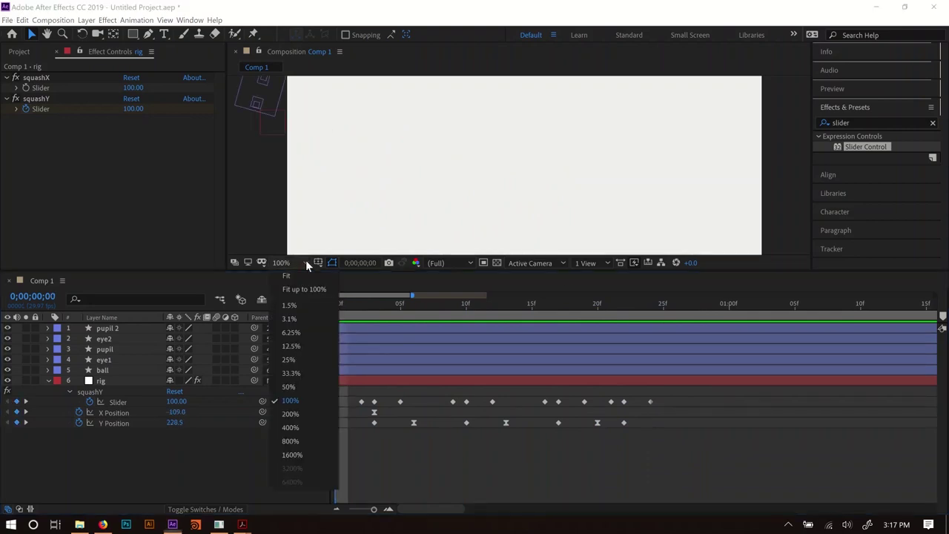
left_click(292, 286)
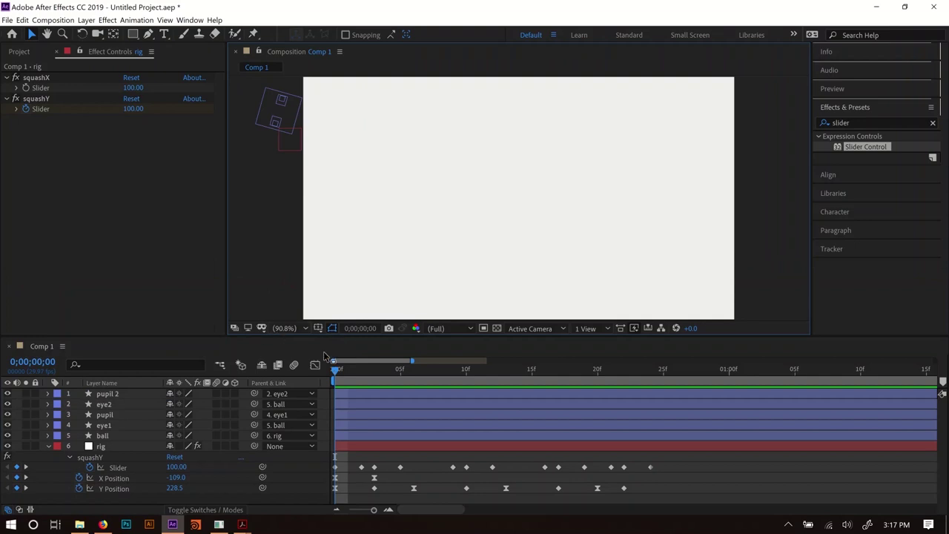
key("space")
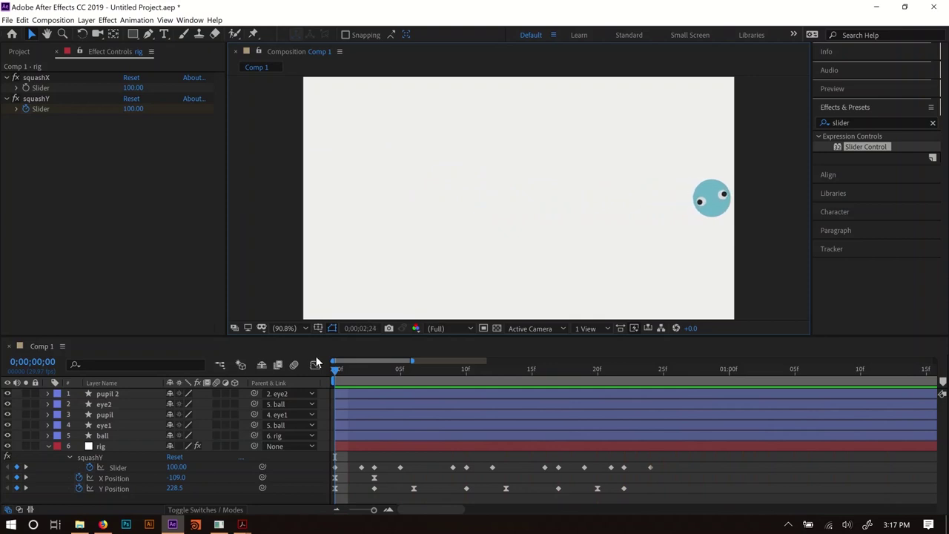
Enable motion blur for the pupil, eye, ball and rig layers
left_click_drag(215, 394, 218, 429)
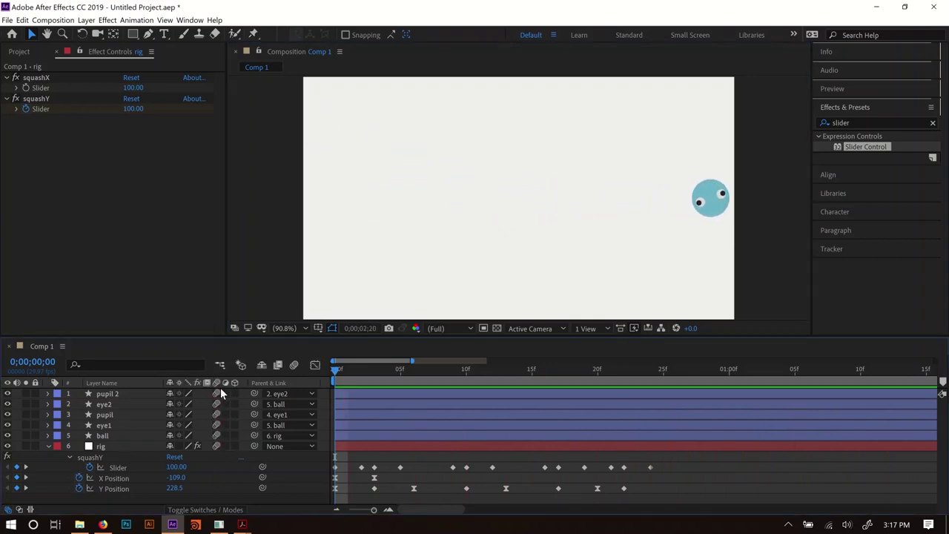
left_click(215, 510)
left_click(215, 512)
left_click(215, 512)
left_click(215, 512)
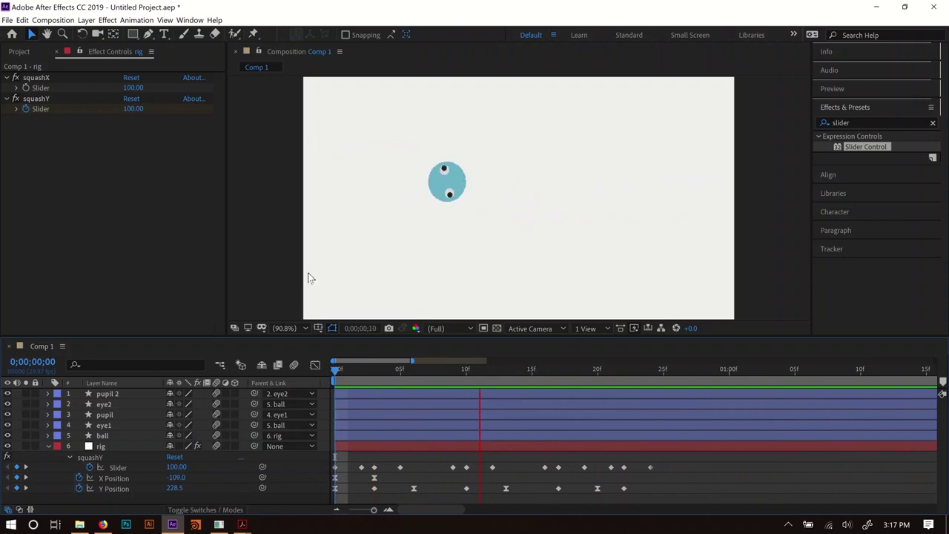
left_click(72, 22)
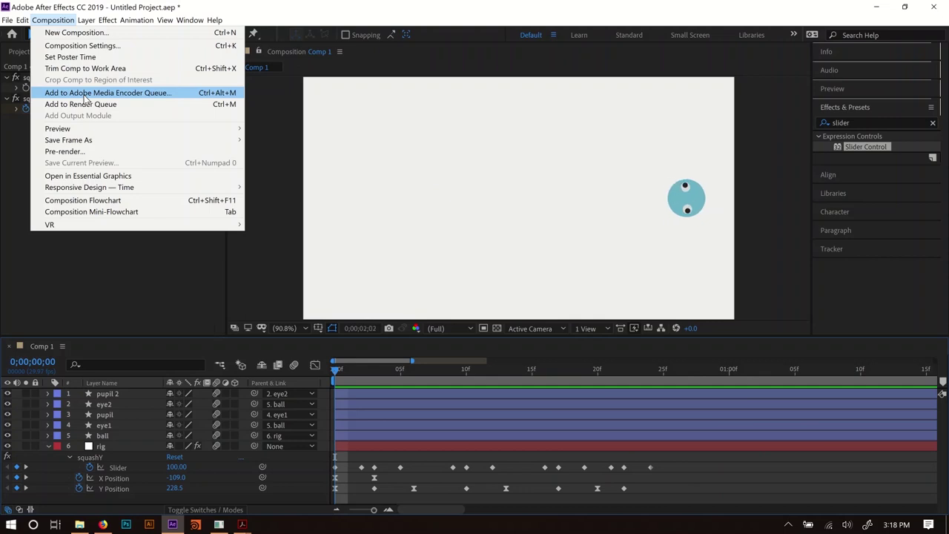
left_click(274, 240)
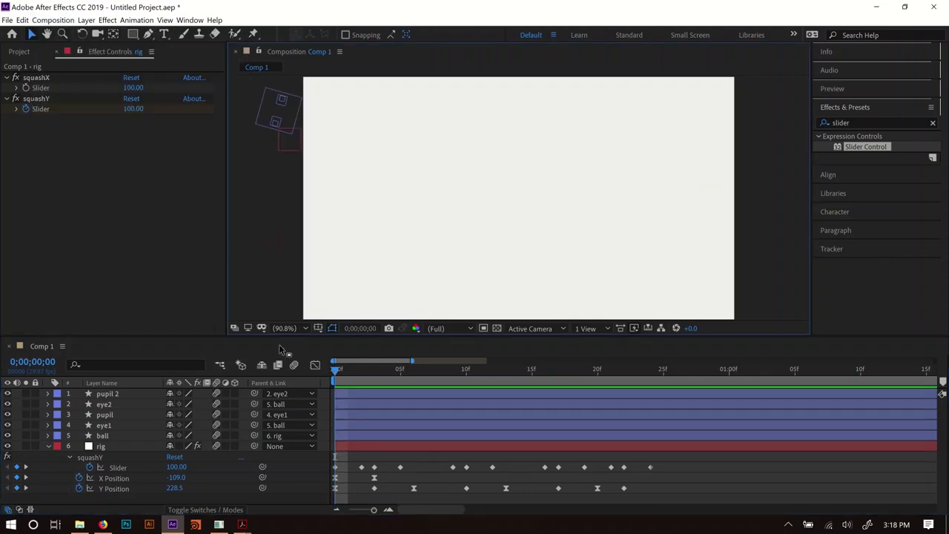